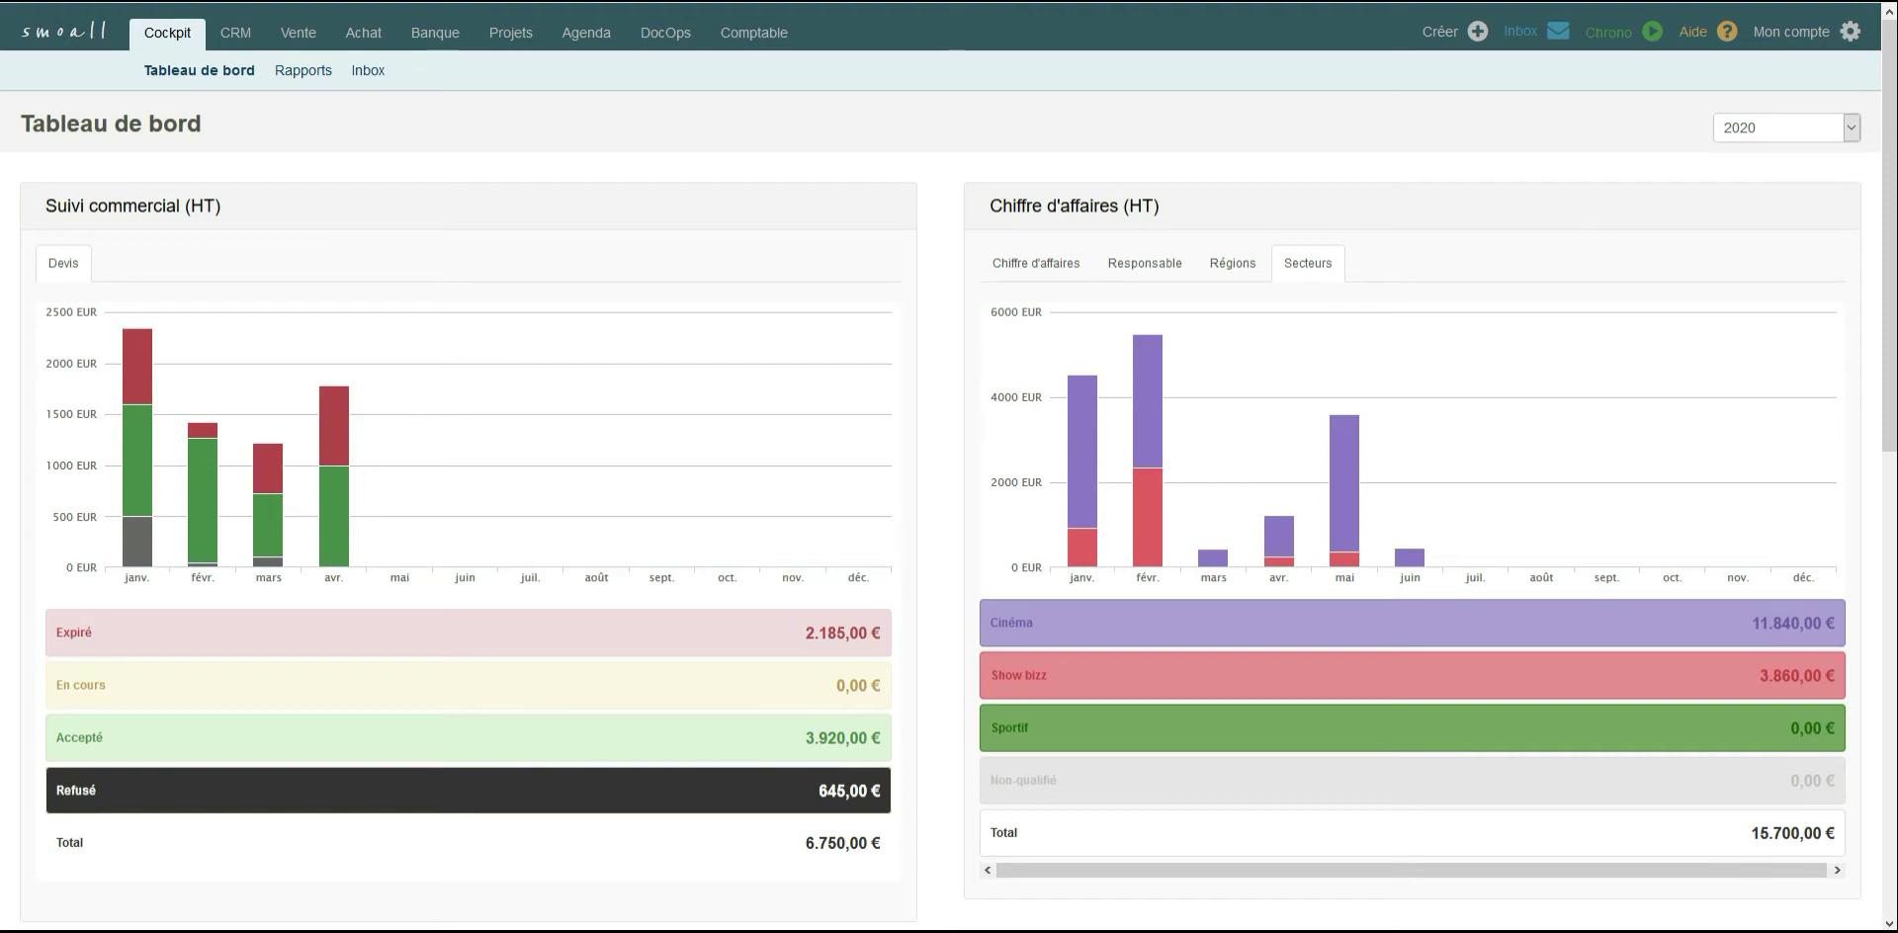
Open the agenda and examine the February 2020 planning for all team members and equipment.
{"action": "left_click", "coordinate": [587, 33]}
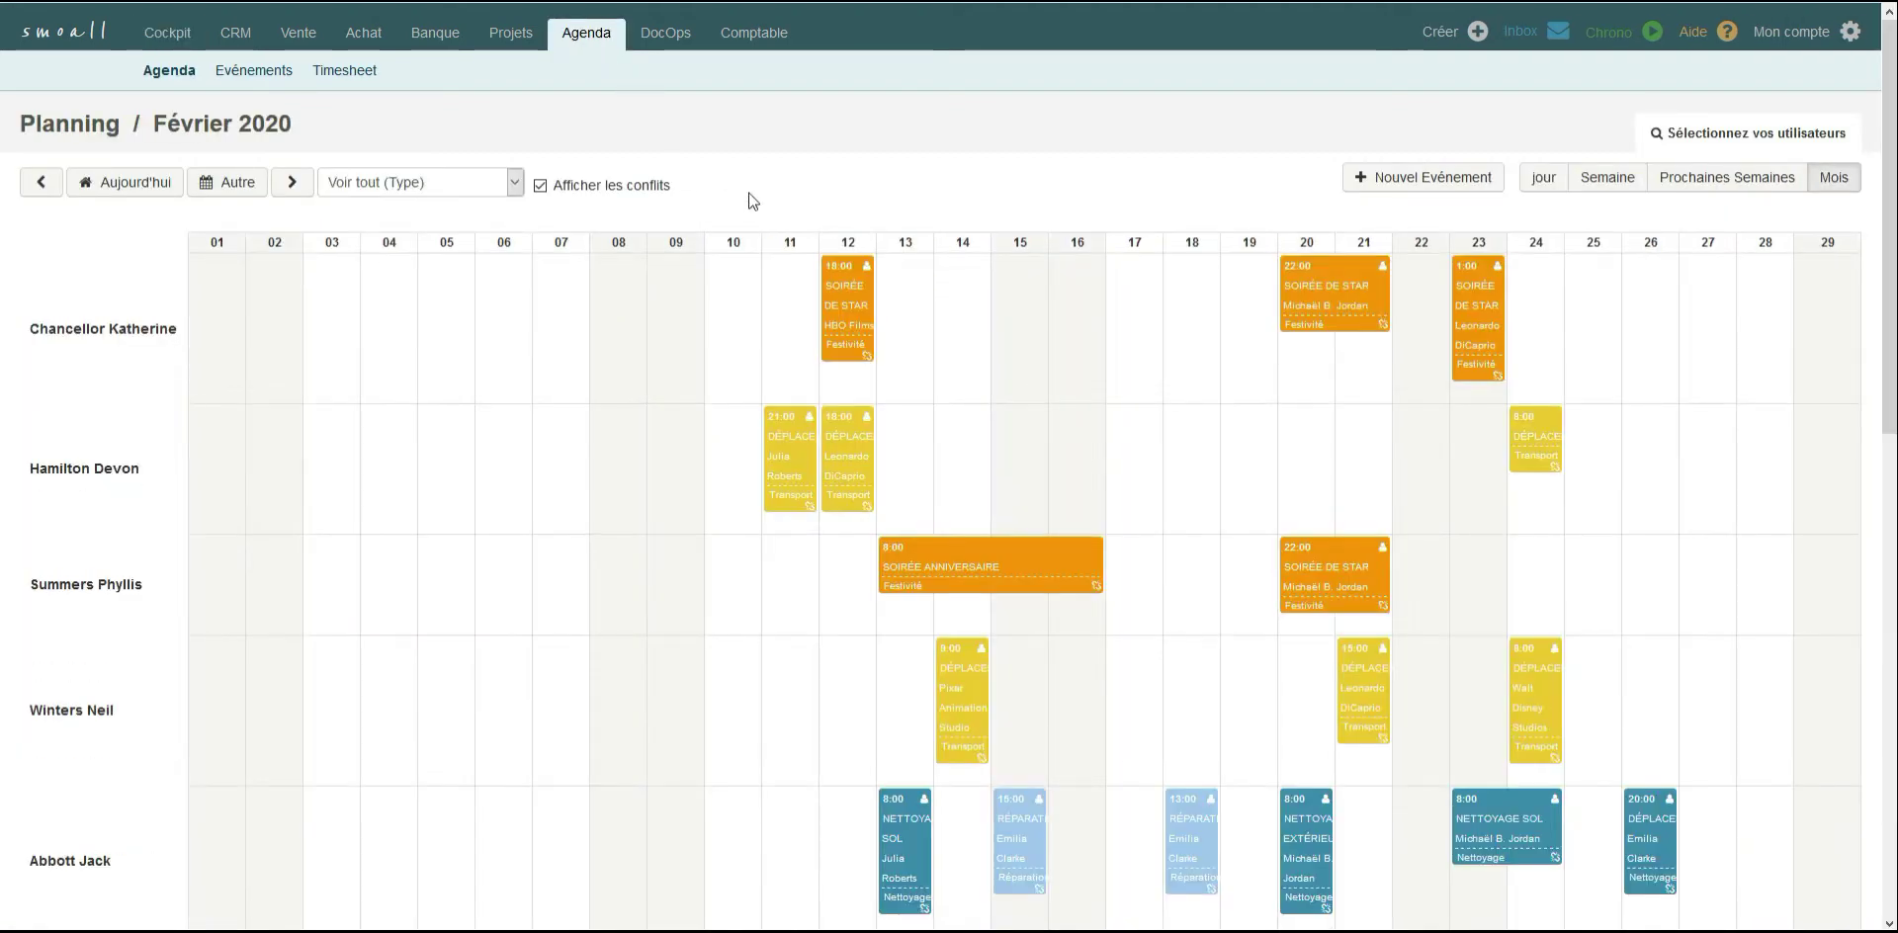
{"action": "scroll", "coordinate": [767, 218], "scroll_direction": "down", "scroll_amount": 1}
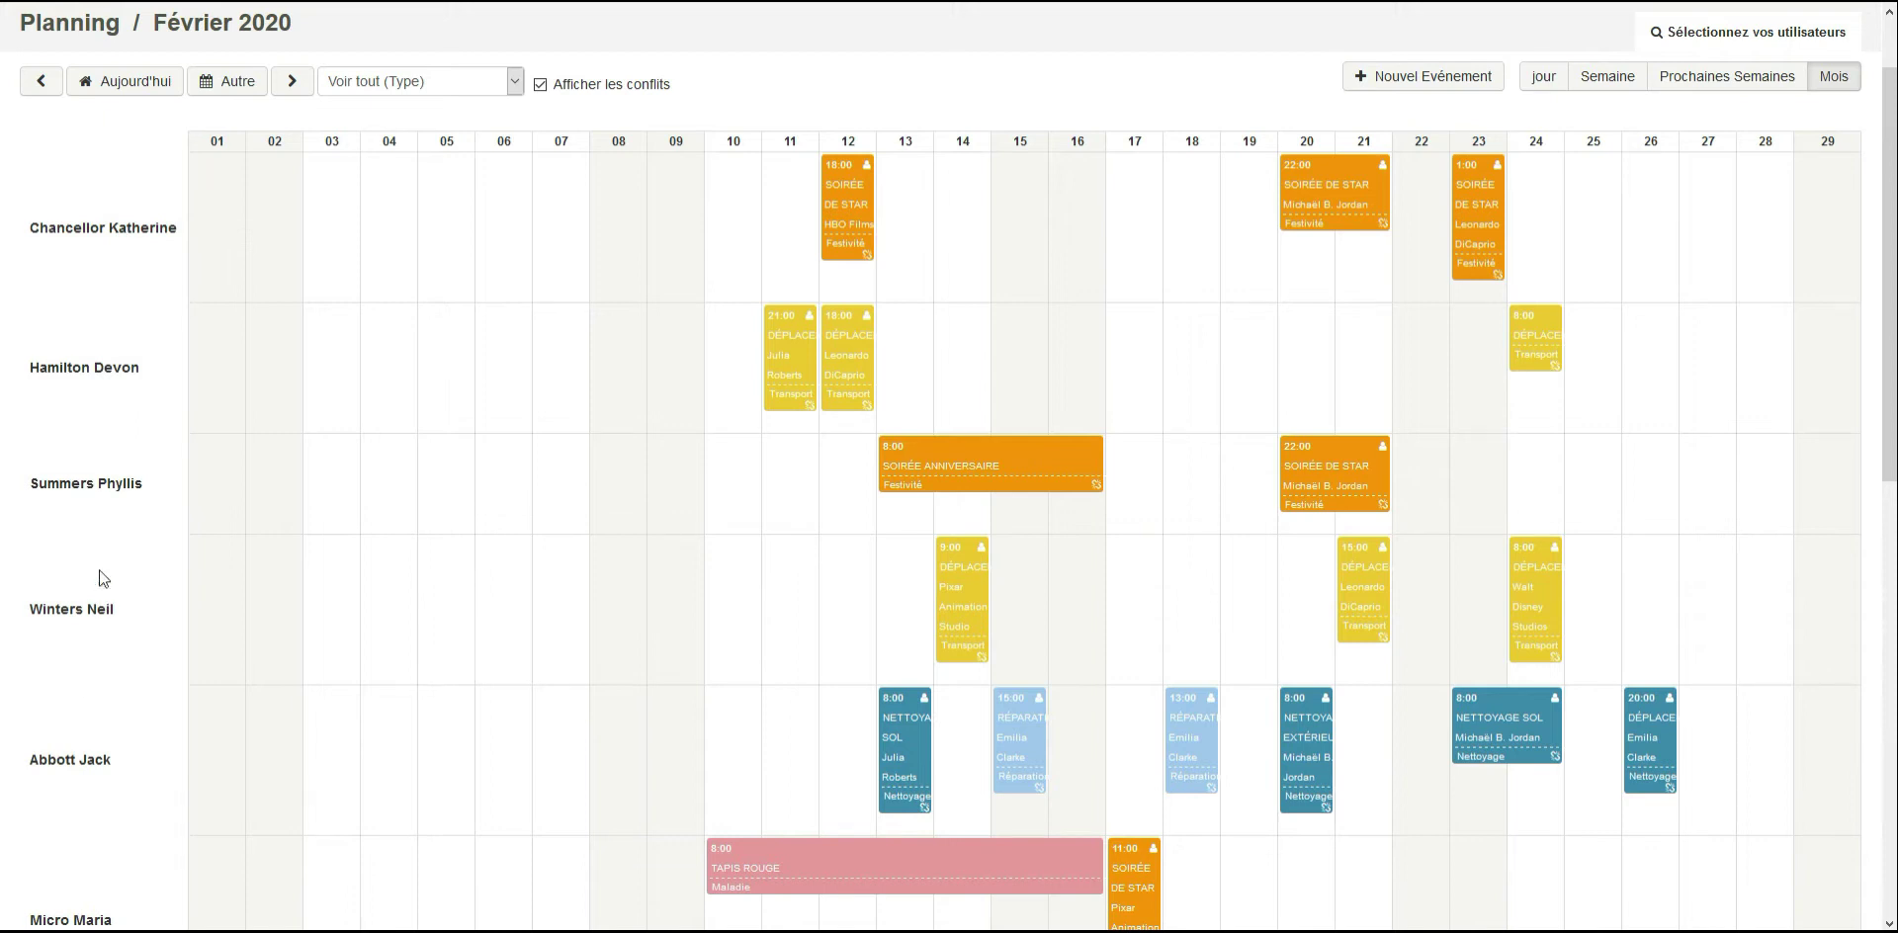
{"action": "scroll", "coordinate": [101, 310], "scroll_direction": "down", "scroll_amount": 3}
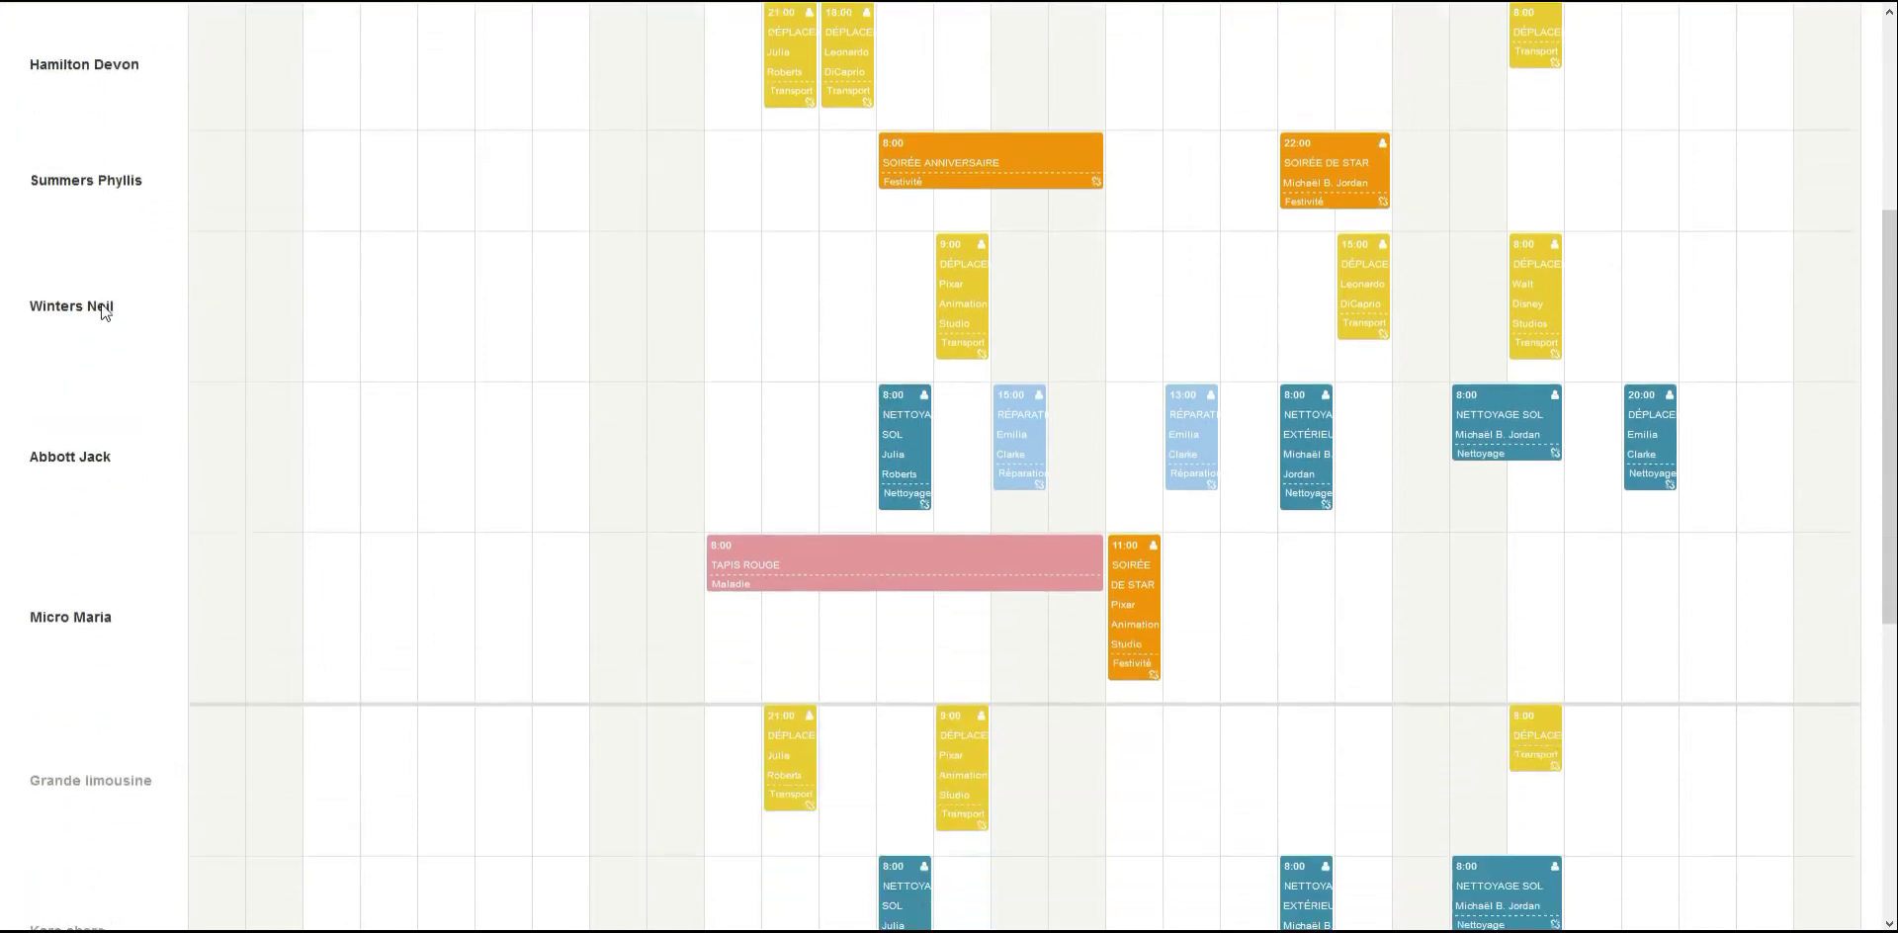
{"action": "scroll", "coordinate": [102, 310], "scroll_direction": "down", "scroll_amount": 5}
{"action": "scroll", "coordinate": [89, 514], "scroll_direction": "down", "scroll_amount": 1}
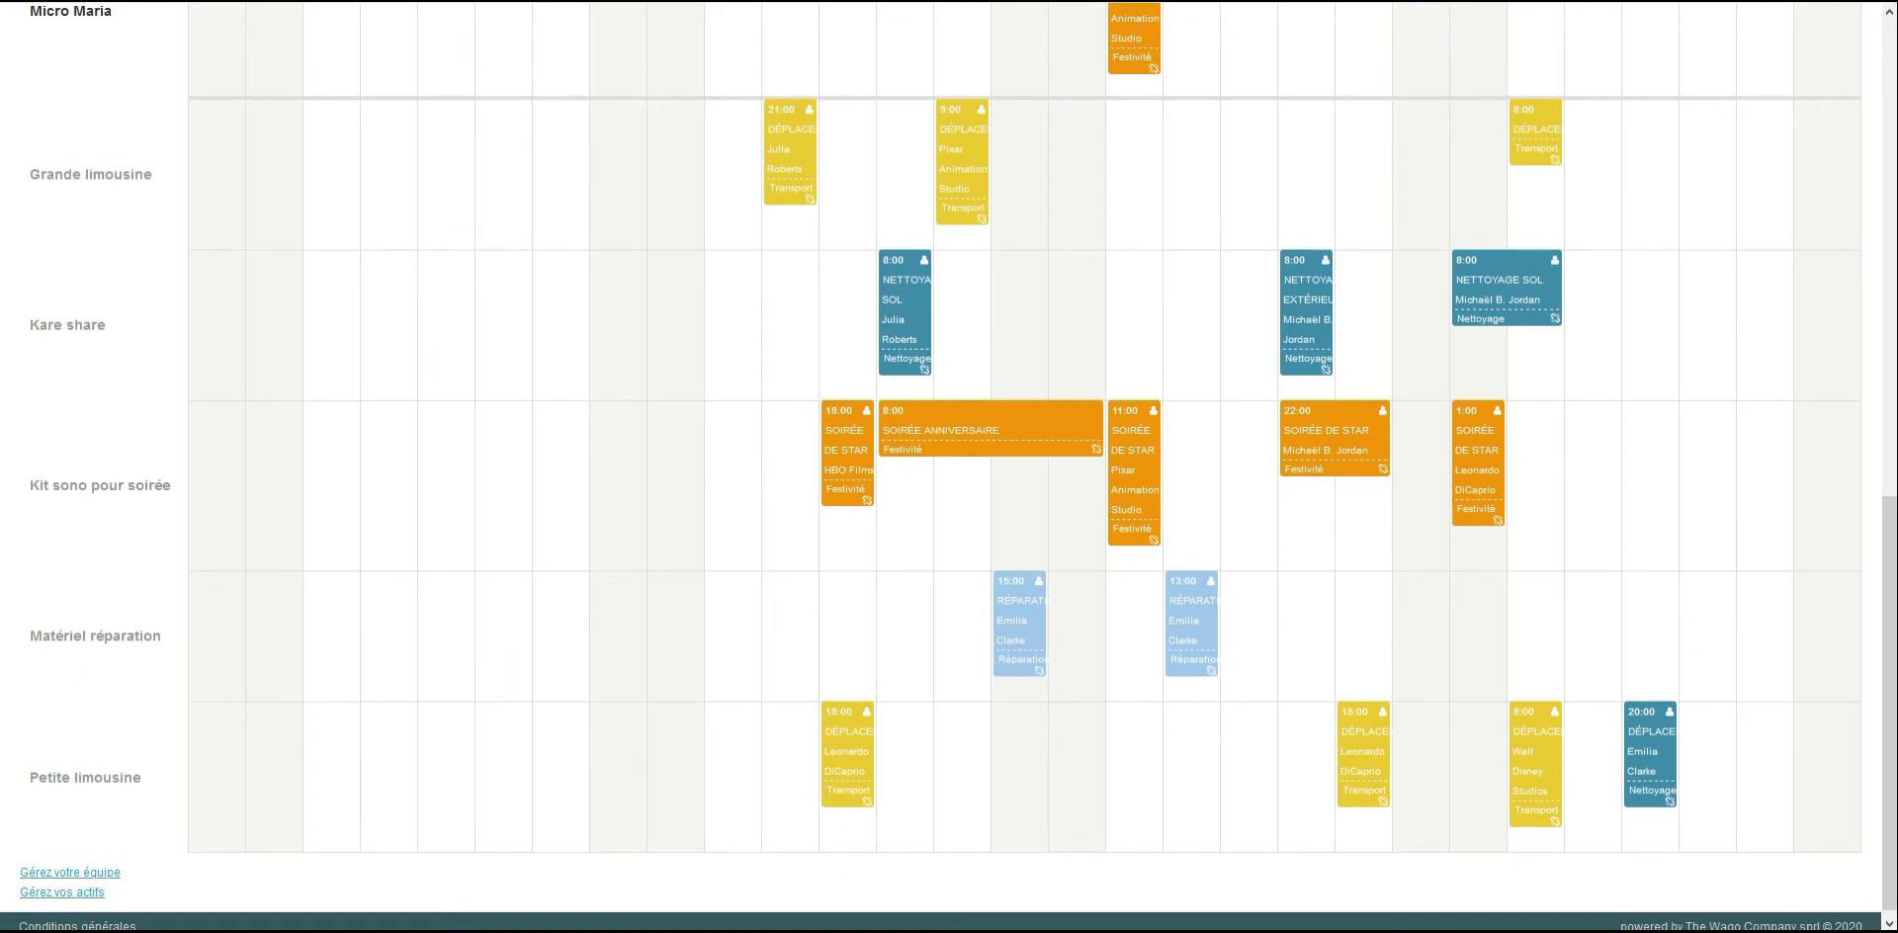
{"action": "scroll", "coordinate": [949, 466], "scroll_direction": "up", "scroll_amount": 9}
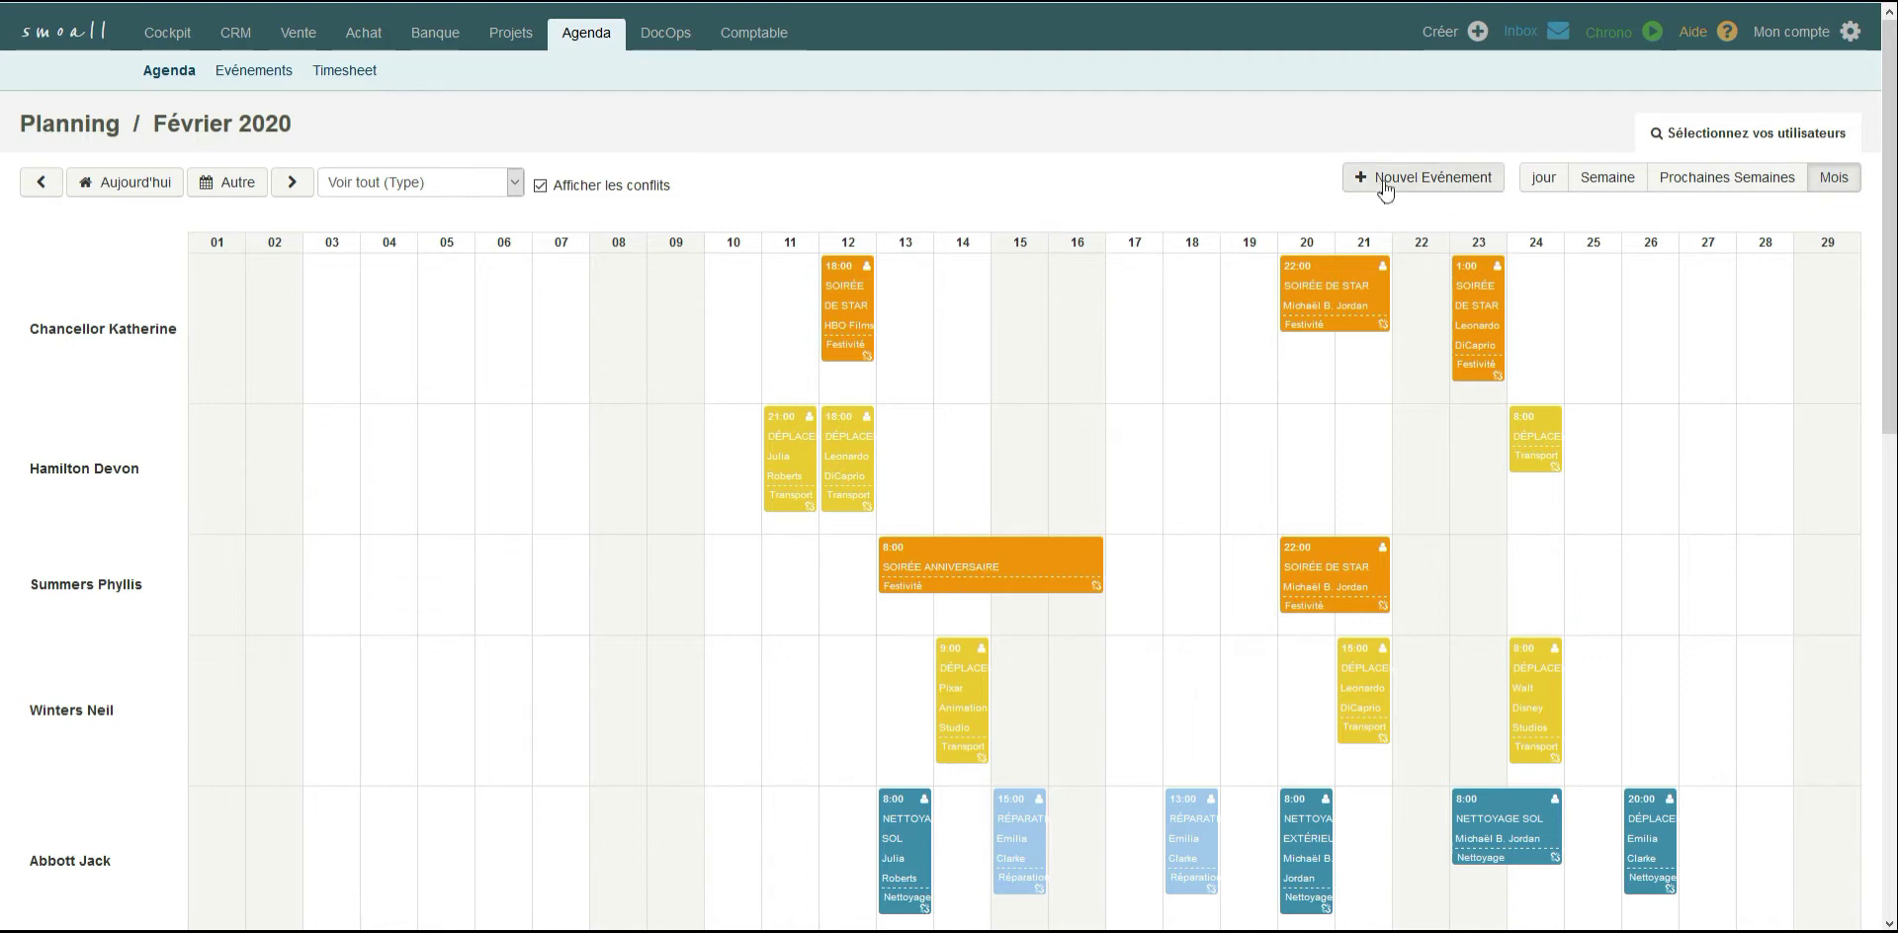
Start a new event on 16 February in the second team member's row and title it "Déplacement".
{"action": "left_click", "coordinate": [1385, 188]}
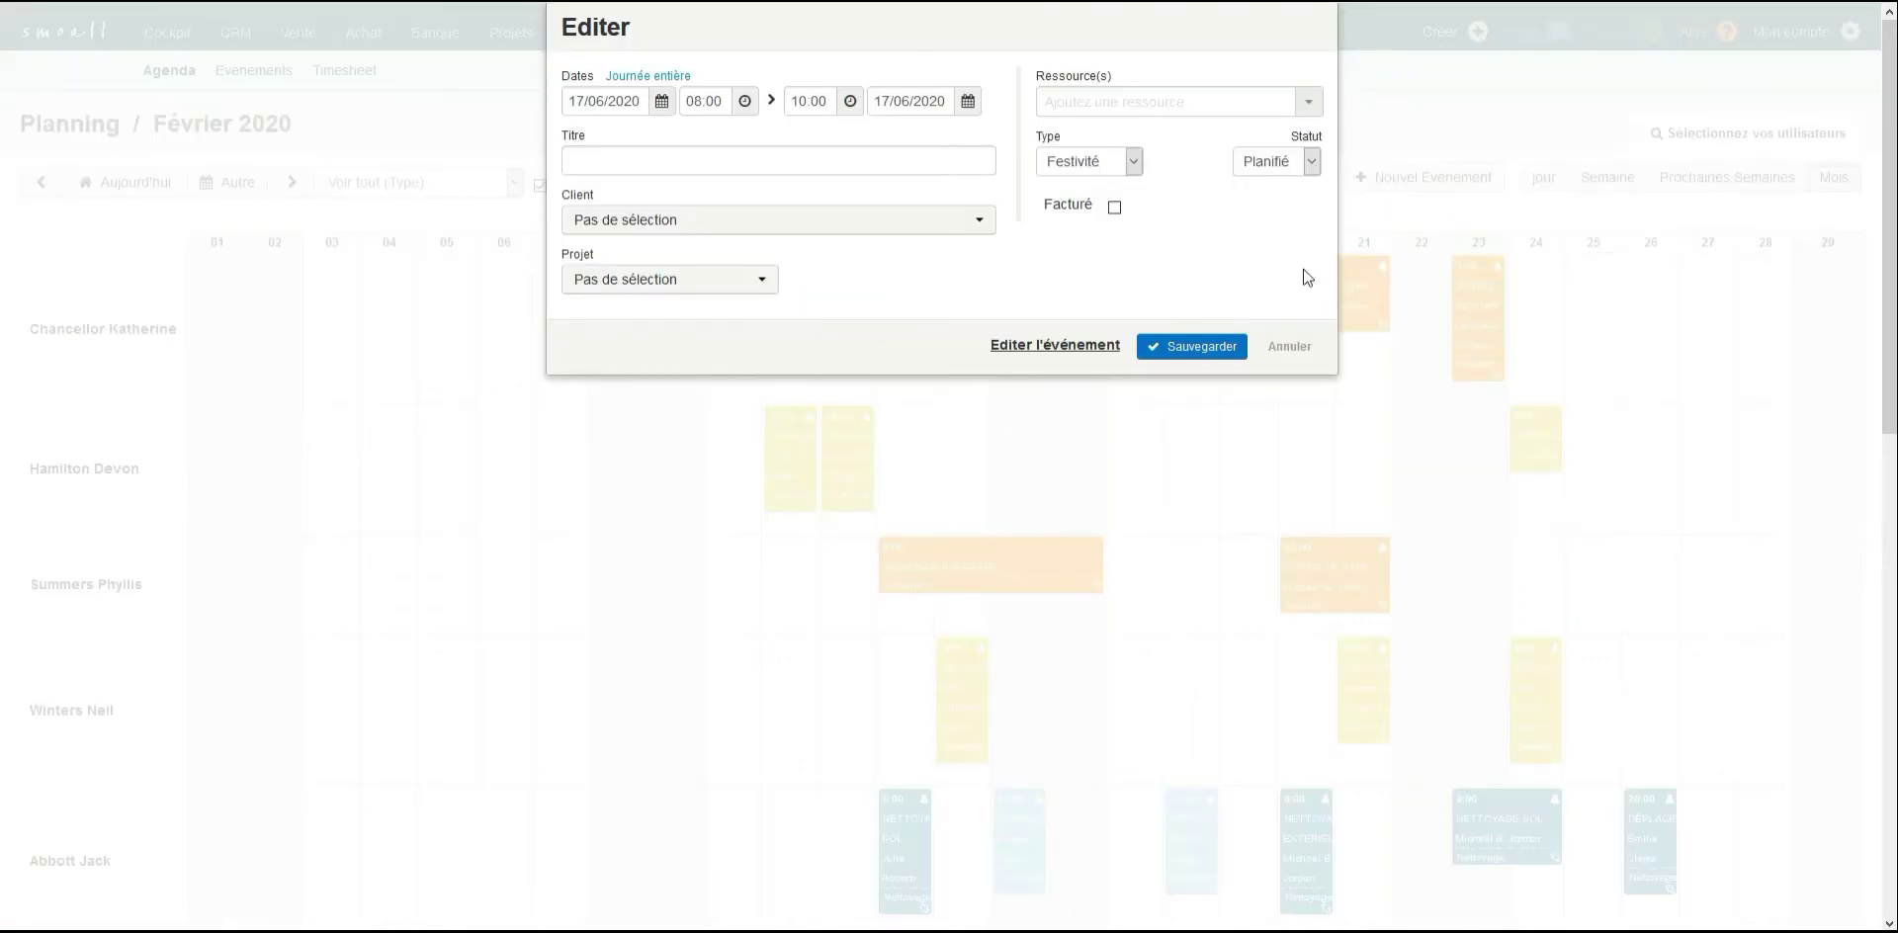
{"action": "left_click", "coordinate": [1287, 346]}
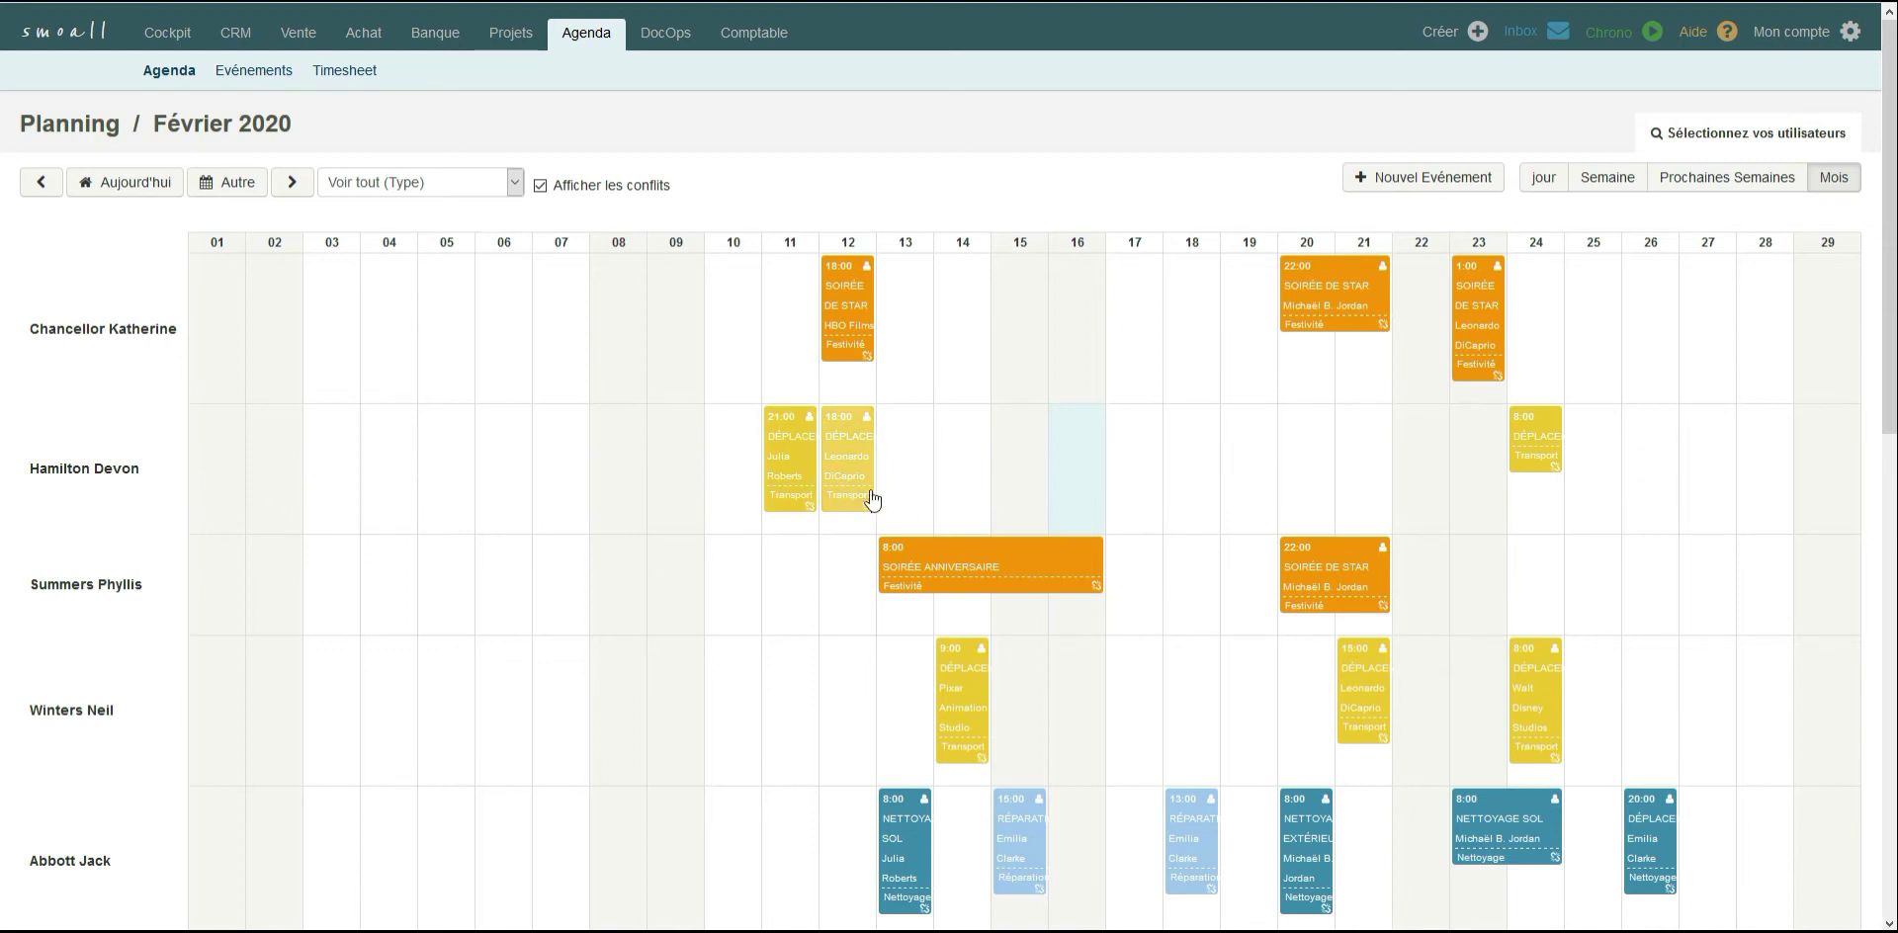
{"action": "left_click", "coordinate": [1078, 475]}
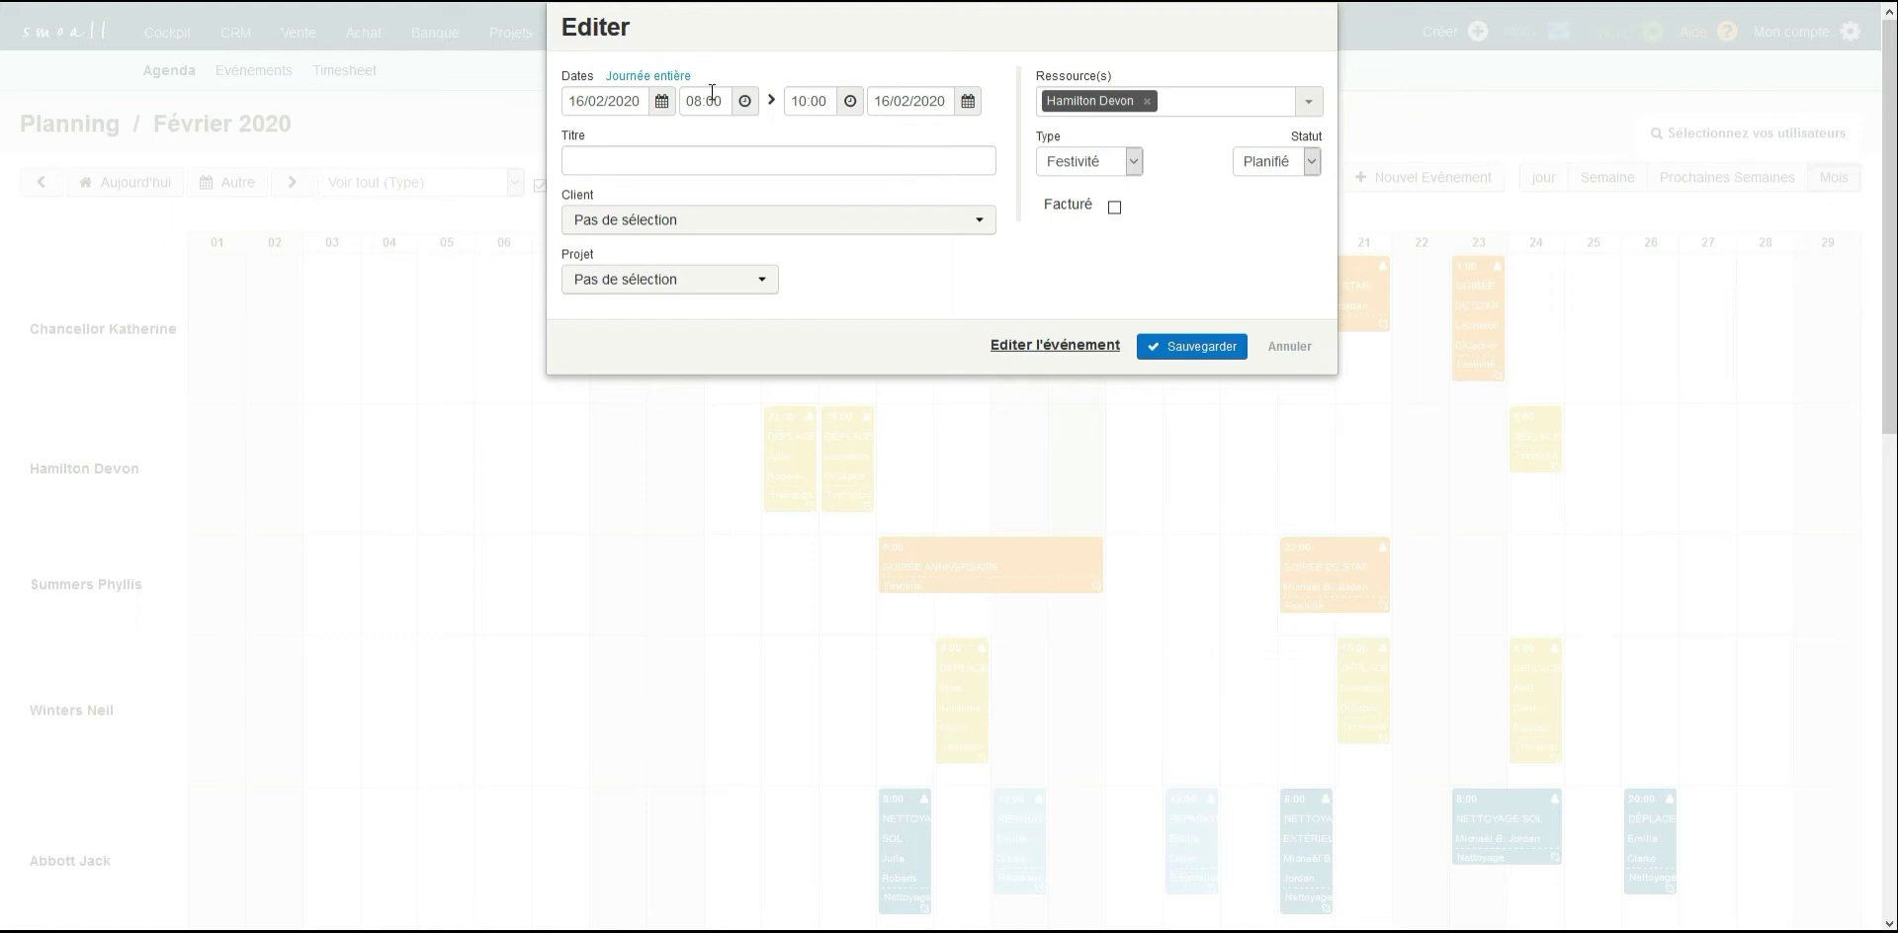
{"action": "left_click", "coordinate": [729, 159]}
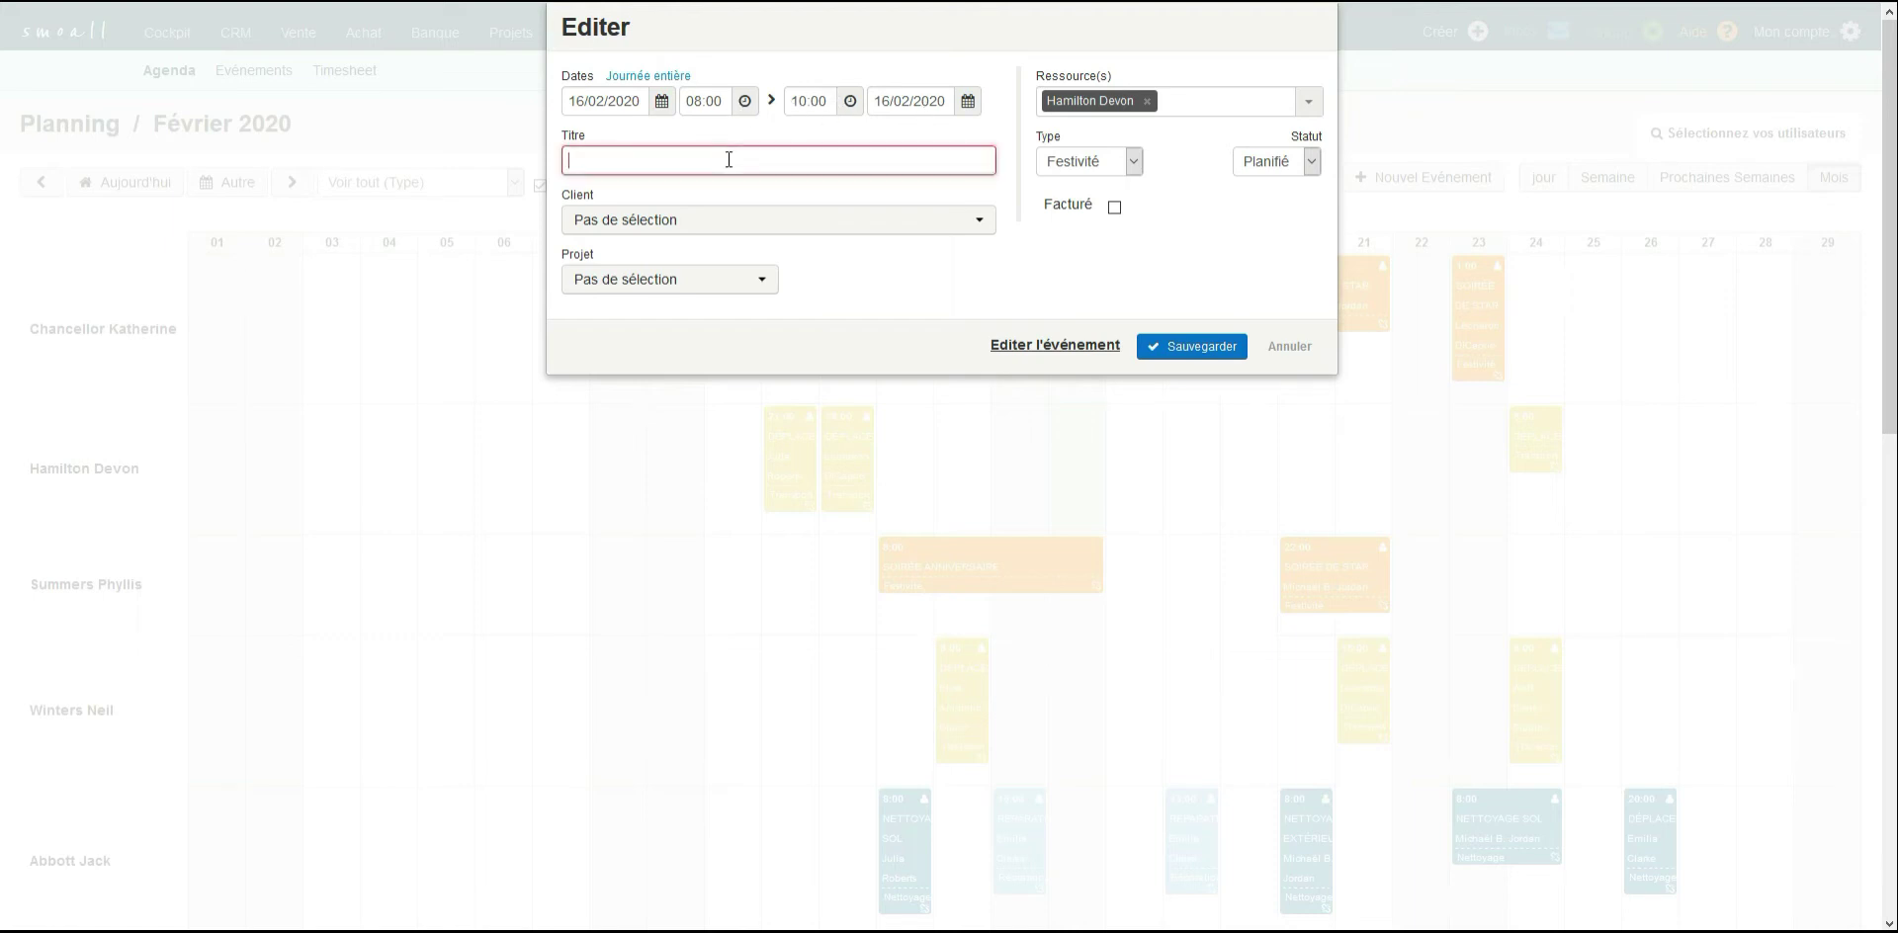
{"action": "type", "text": "Dépla"}
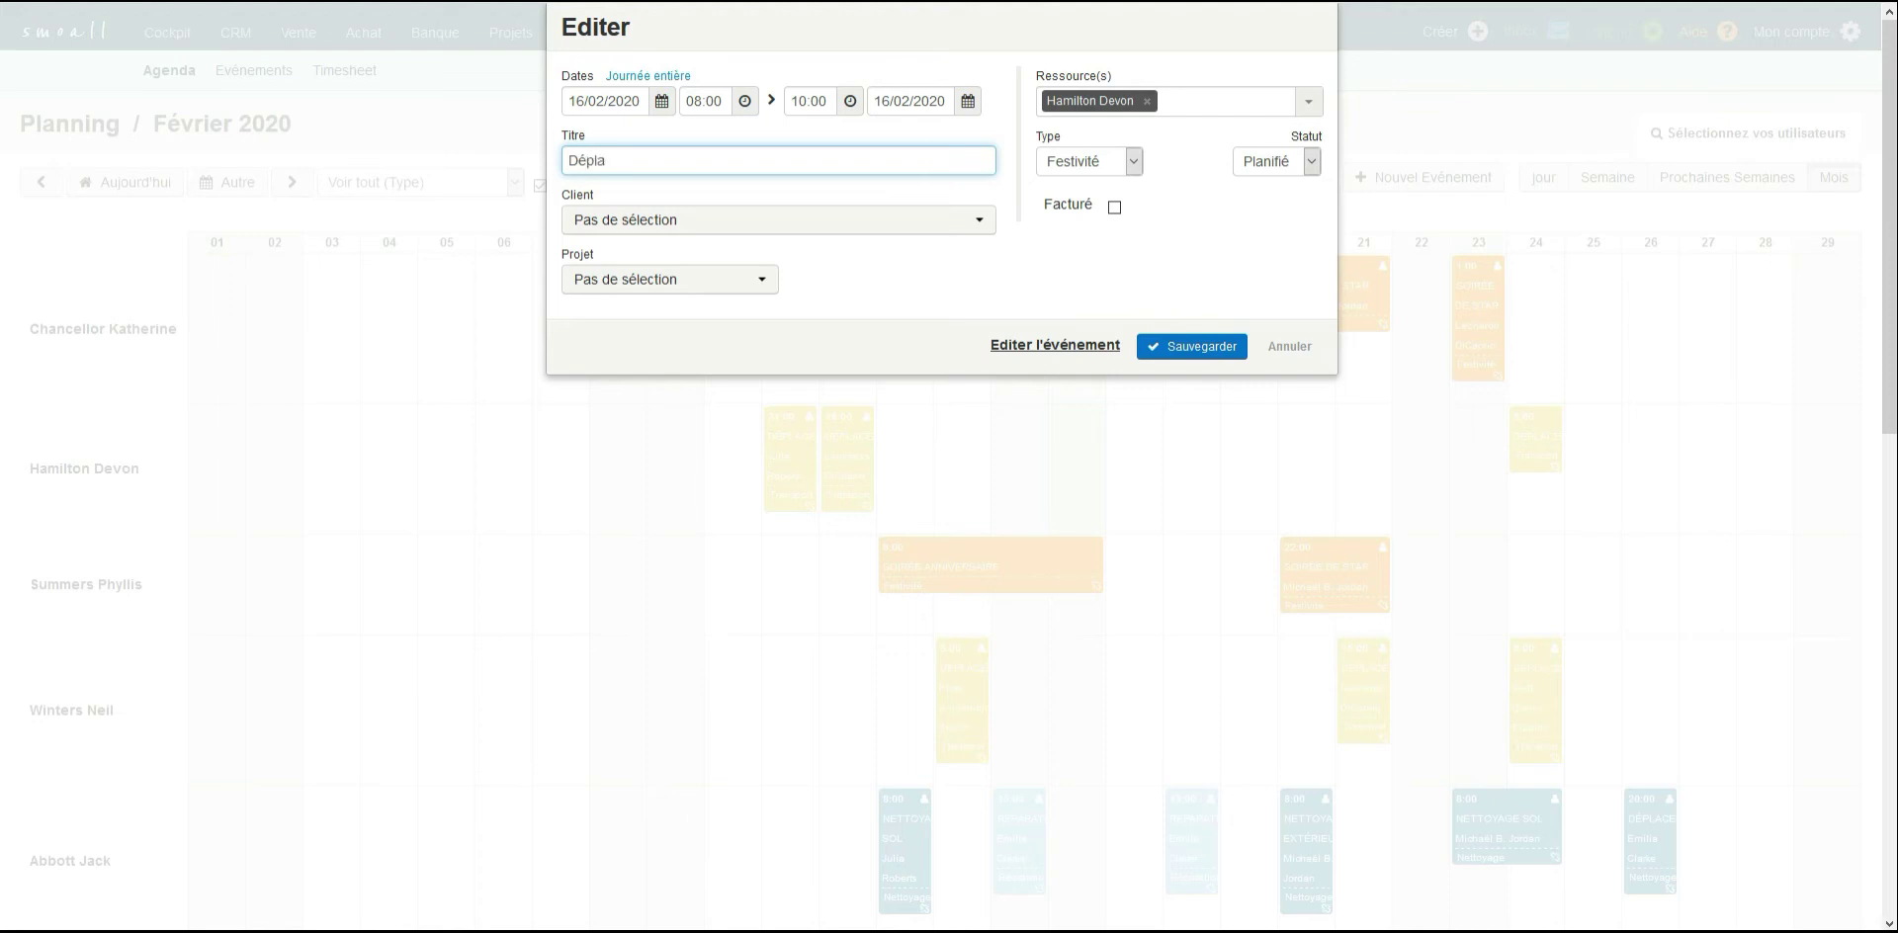
{"action": "type", "text": "cement"}
Assign Michaël B. Jordan as the event's client and check the available projects without selecting one.
{"action": "left_click", "coordinate": [732, 221]}
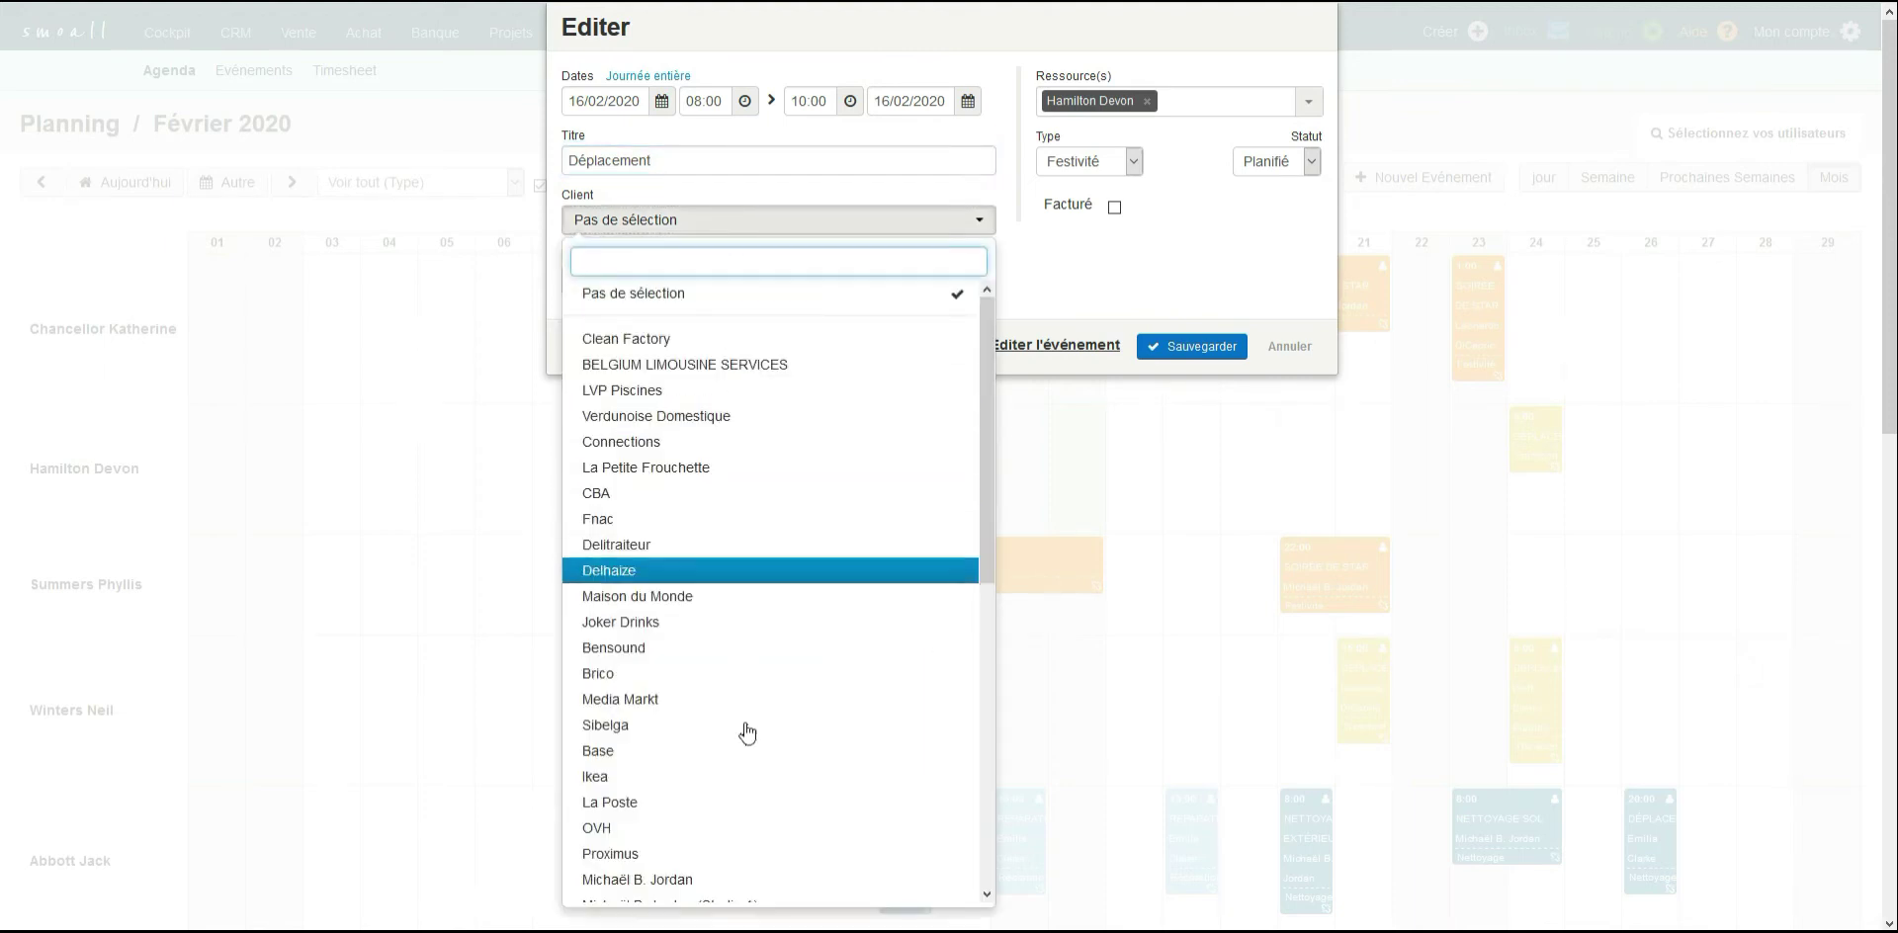
{"action": "left_click", "coordinate": [691, 880]}
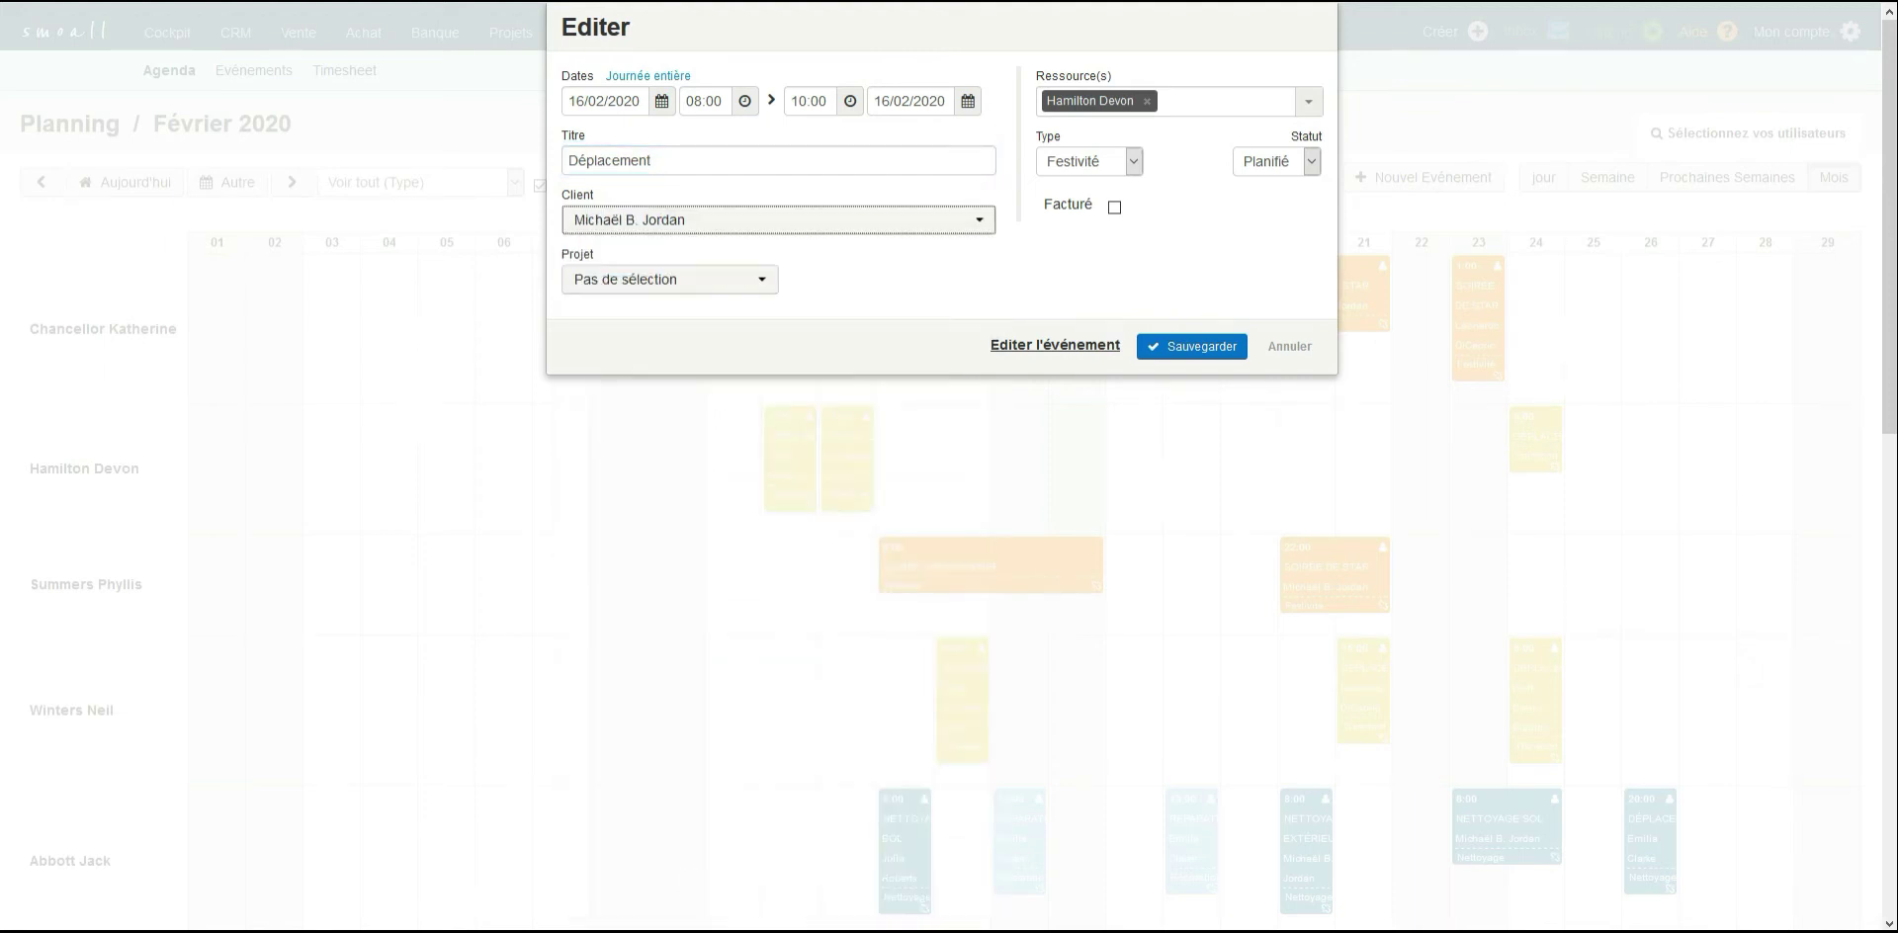
{"action": "left_click", "coordinate": [685, 284]}
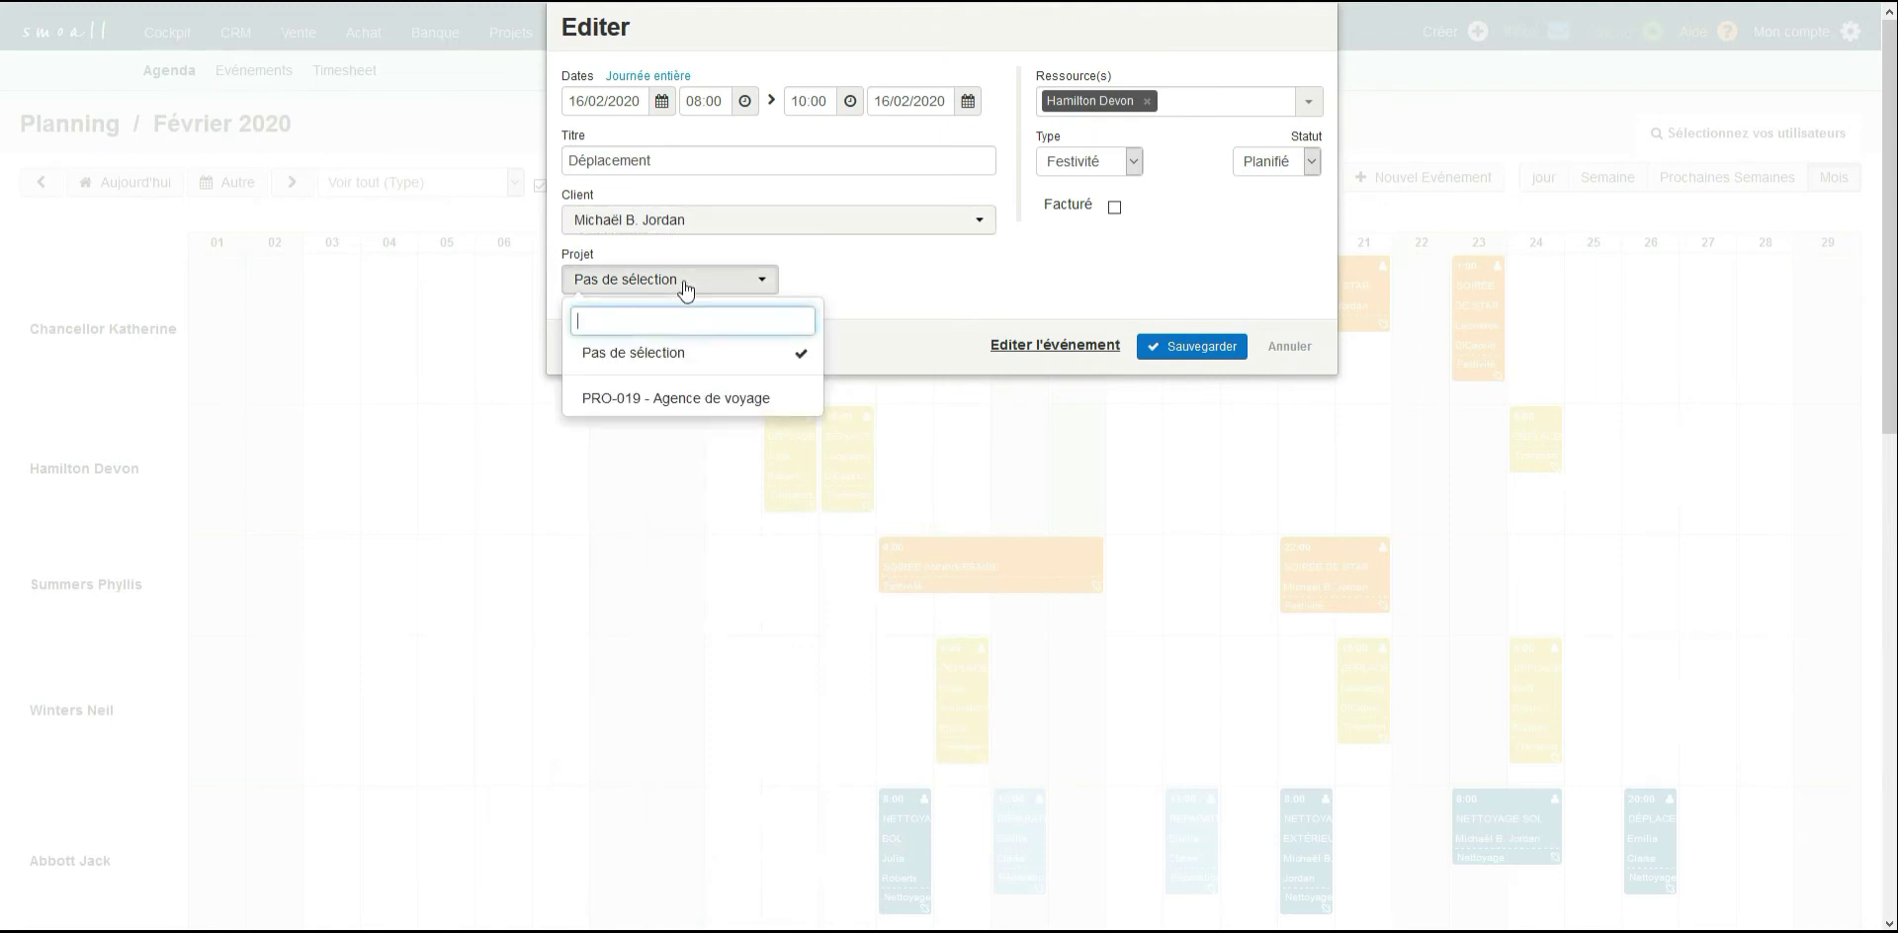
{"action": "left_click", "coordinate": [687, 287]}
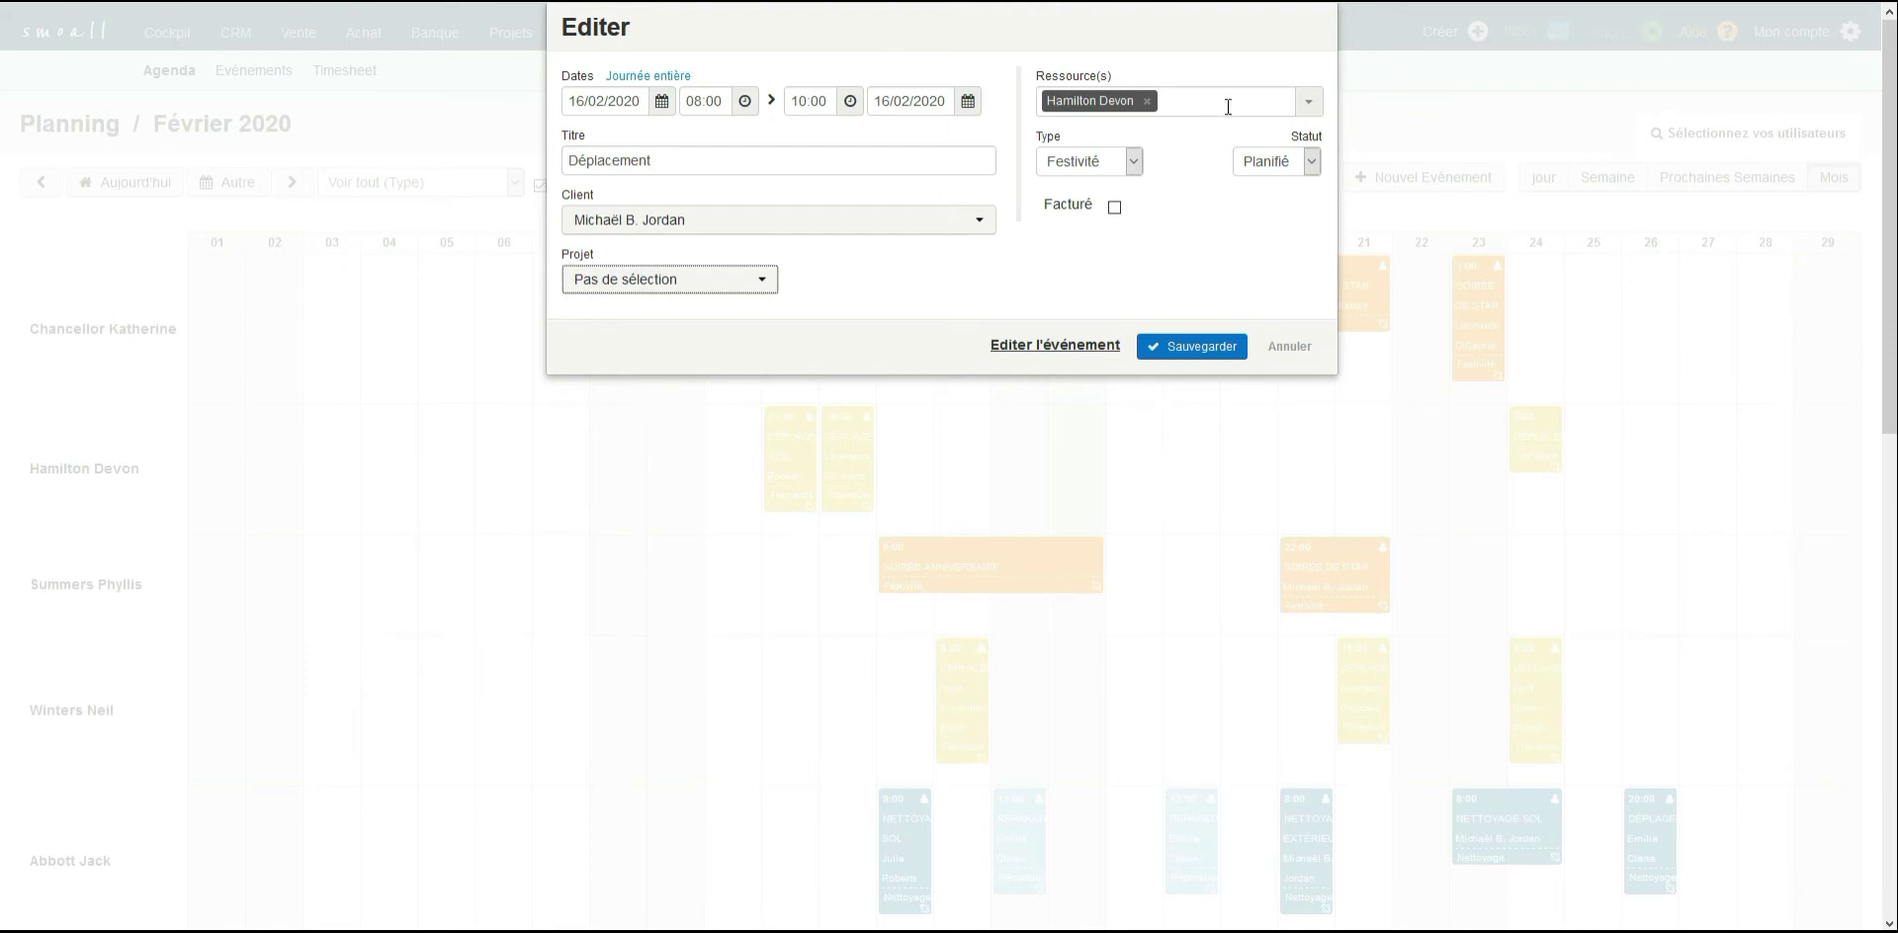
Add Grande limousine as a resource, set the event type to Transport, and save the event.
{"action": "left_click", "coordinate": [1310, 104]}
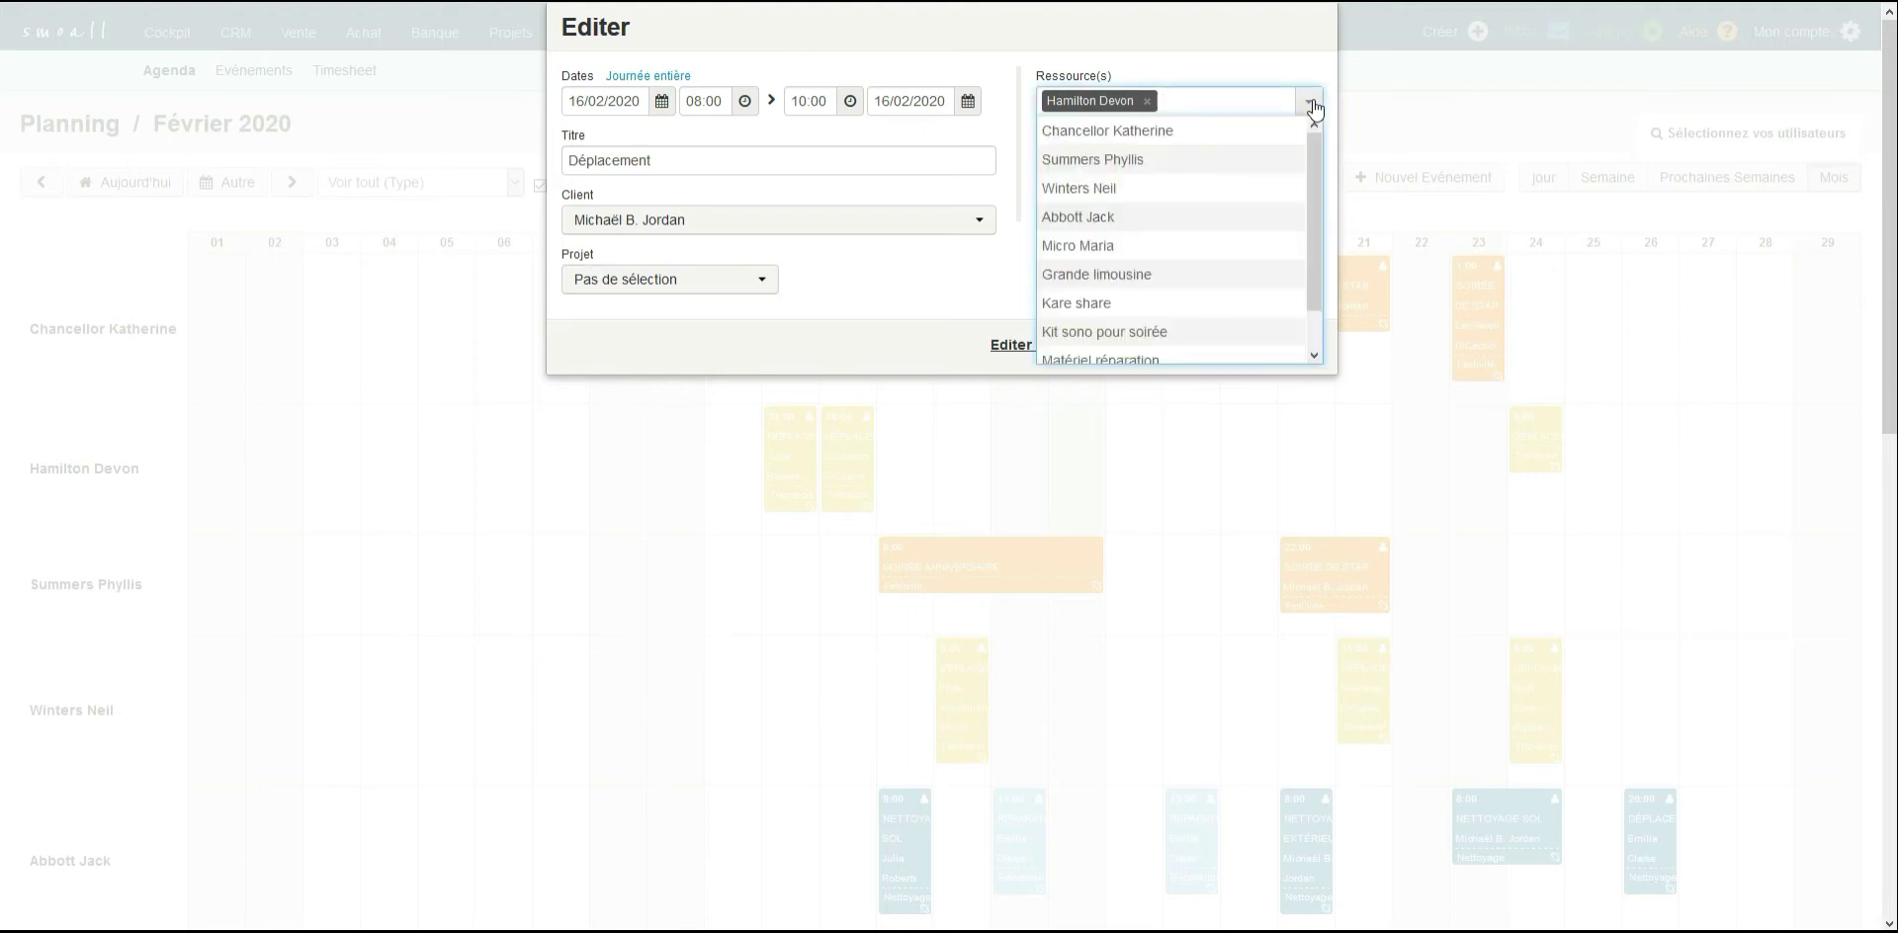
{"action": "left_click", "coordinate": [1172, 275]}
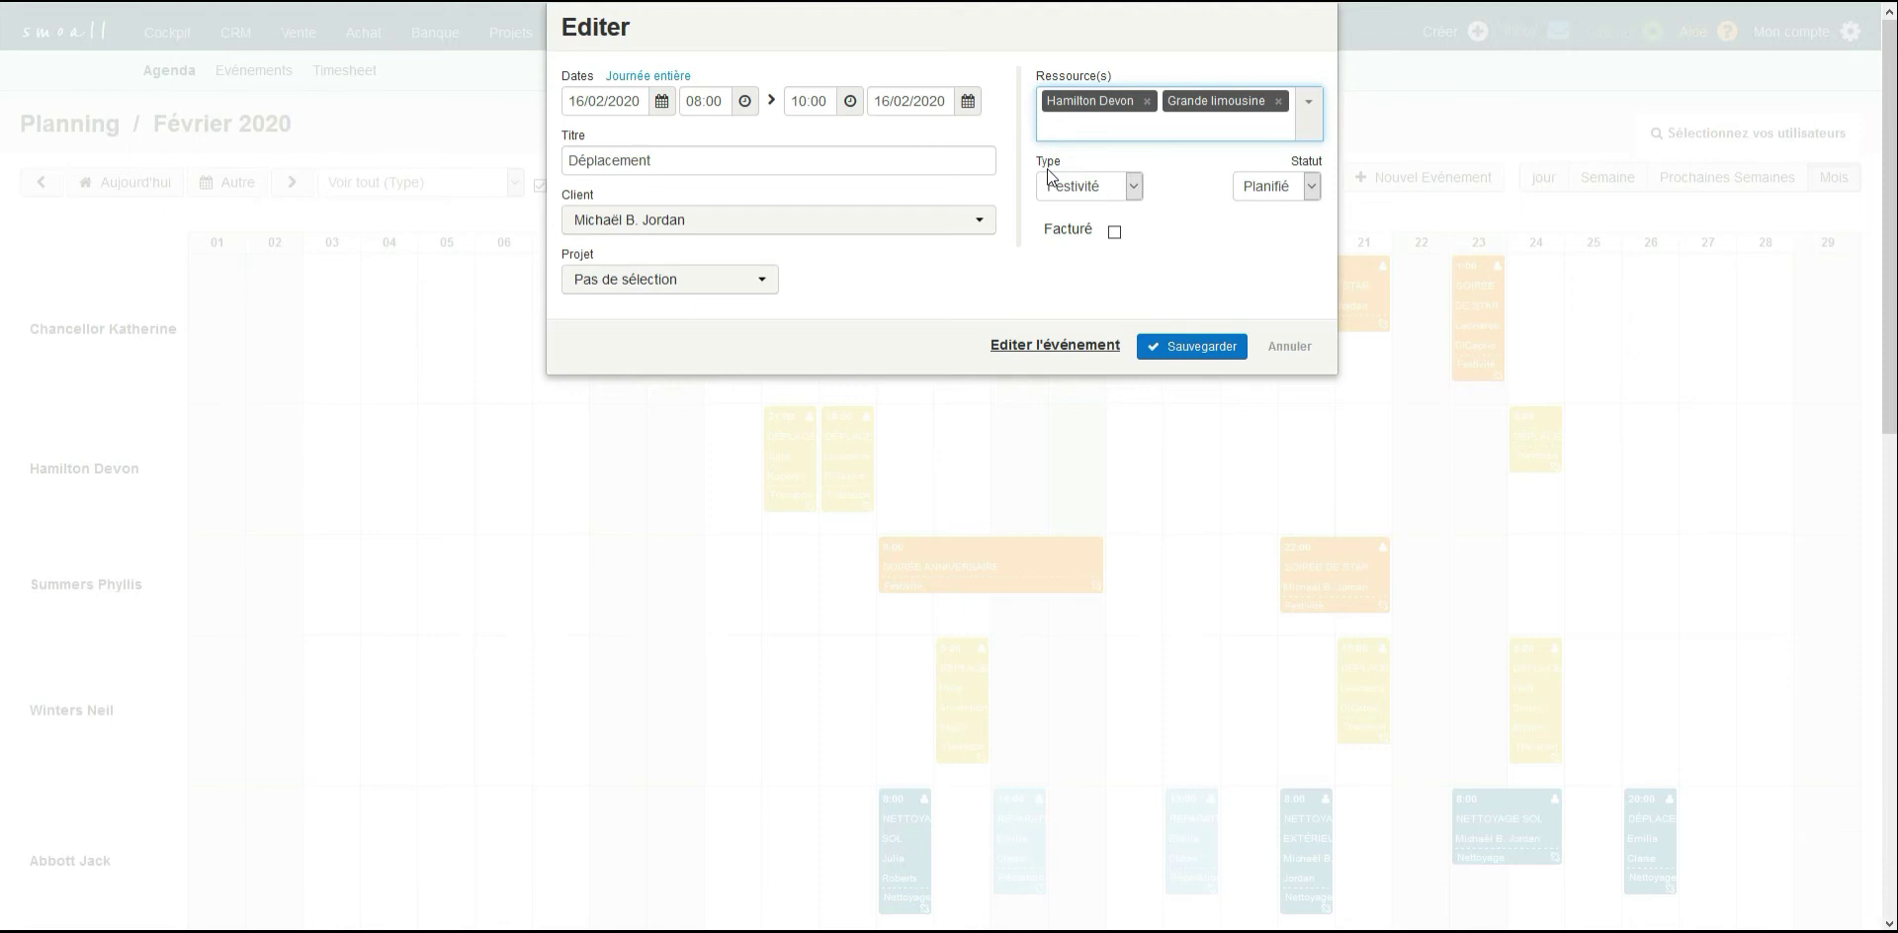
{"action": "left_click", "coordinate": [1134, 188]}
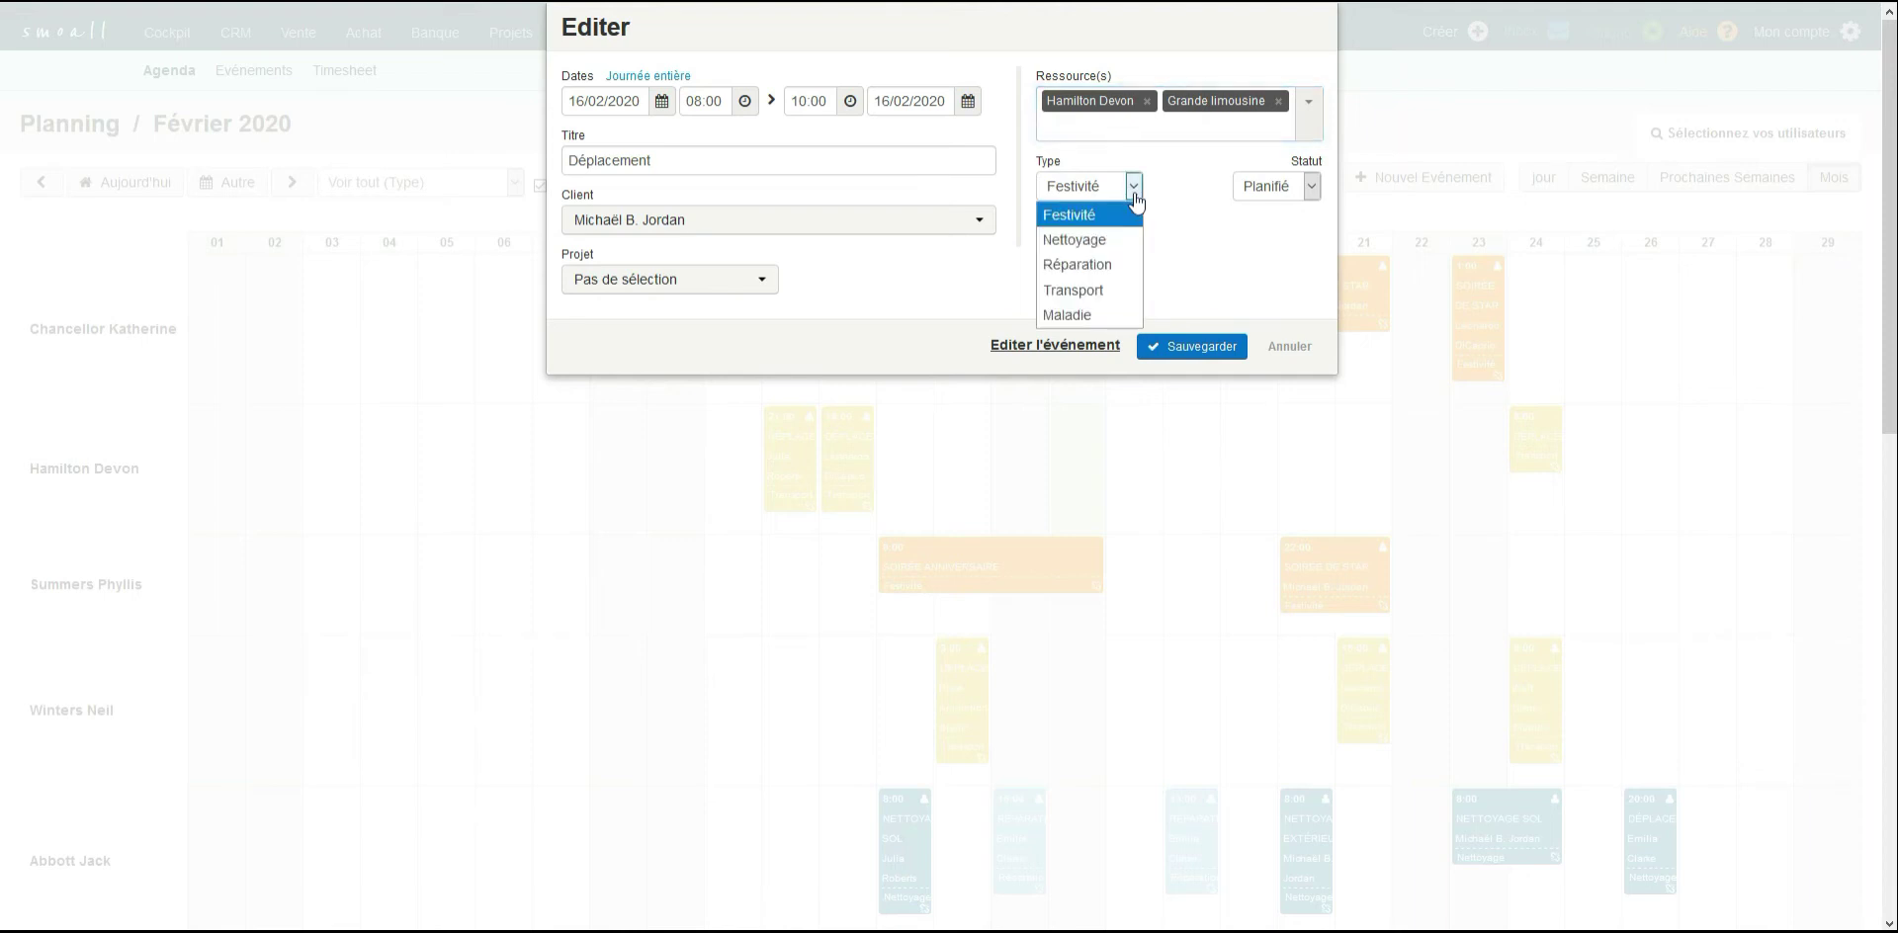
{"action": "left_click", "coordinate": [1087, 290]}
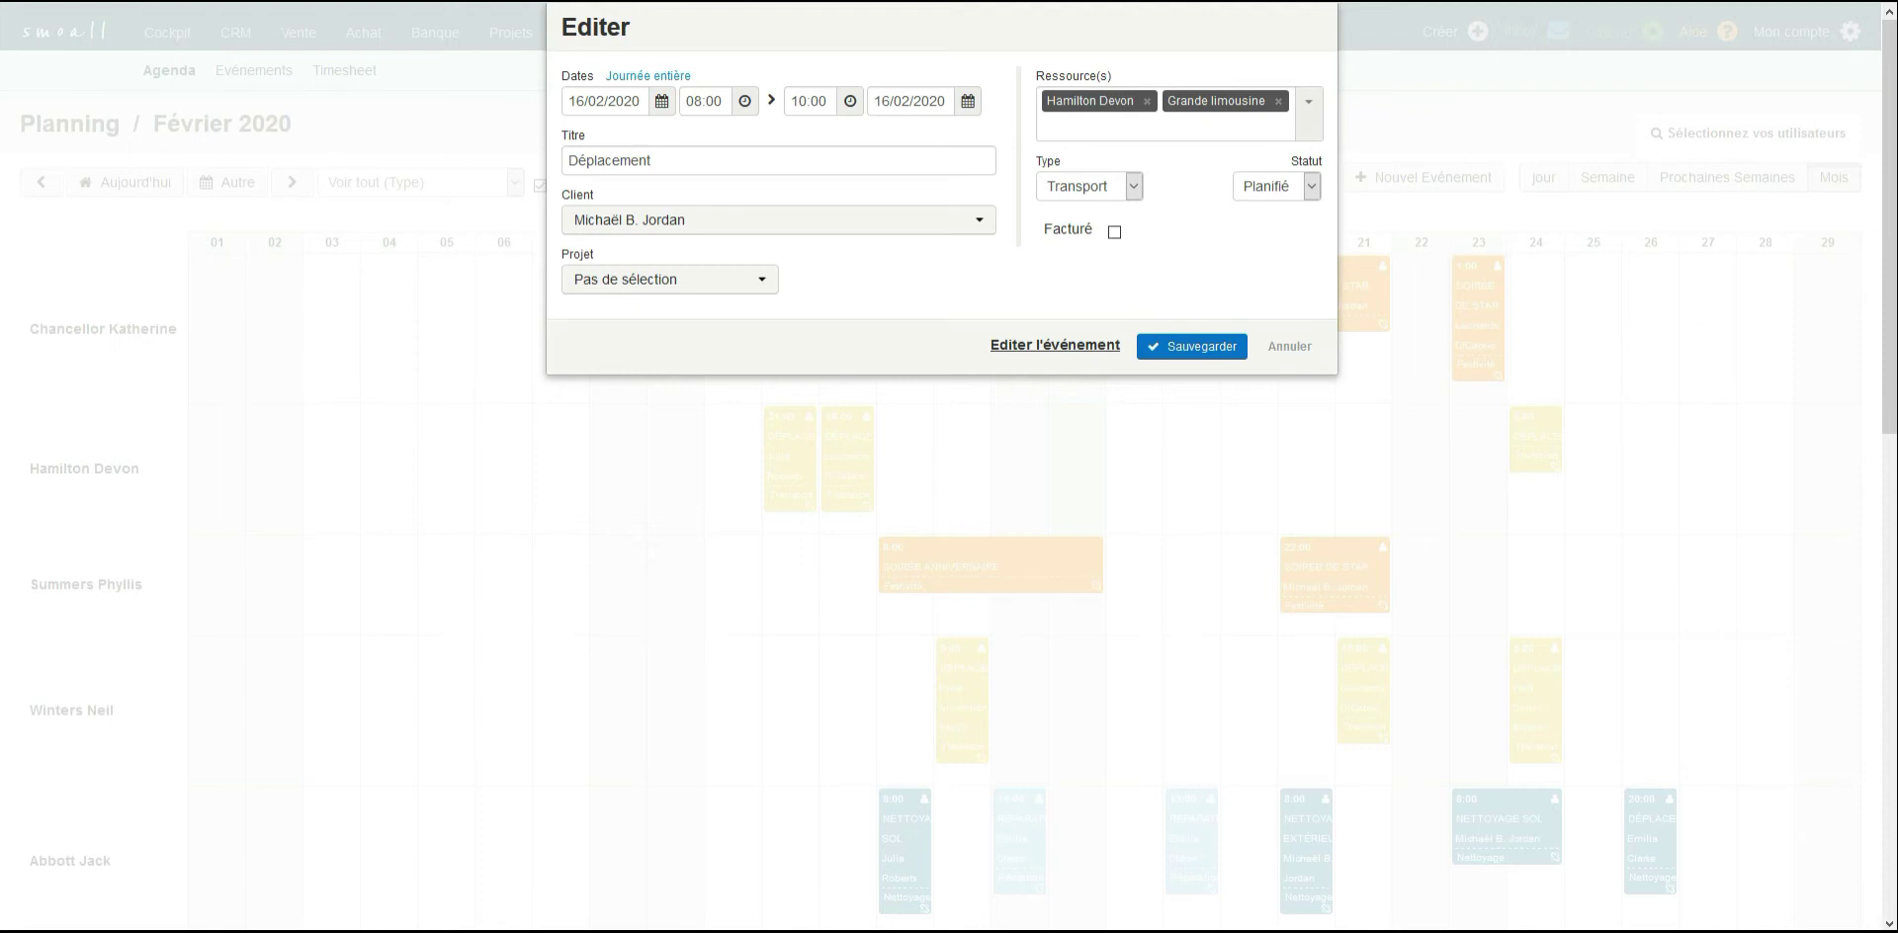
{"action": "left_click", "coordinate": [1173, 348]}
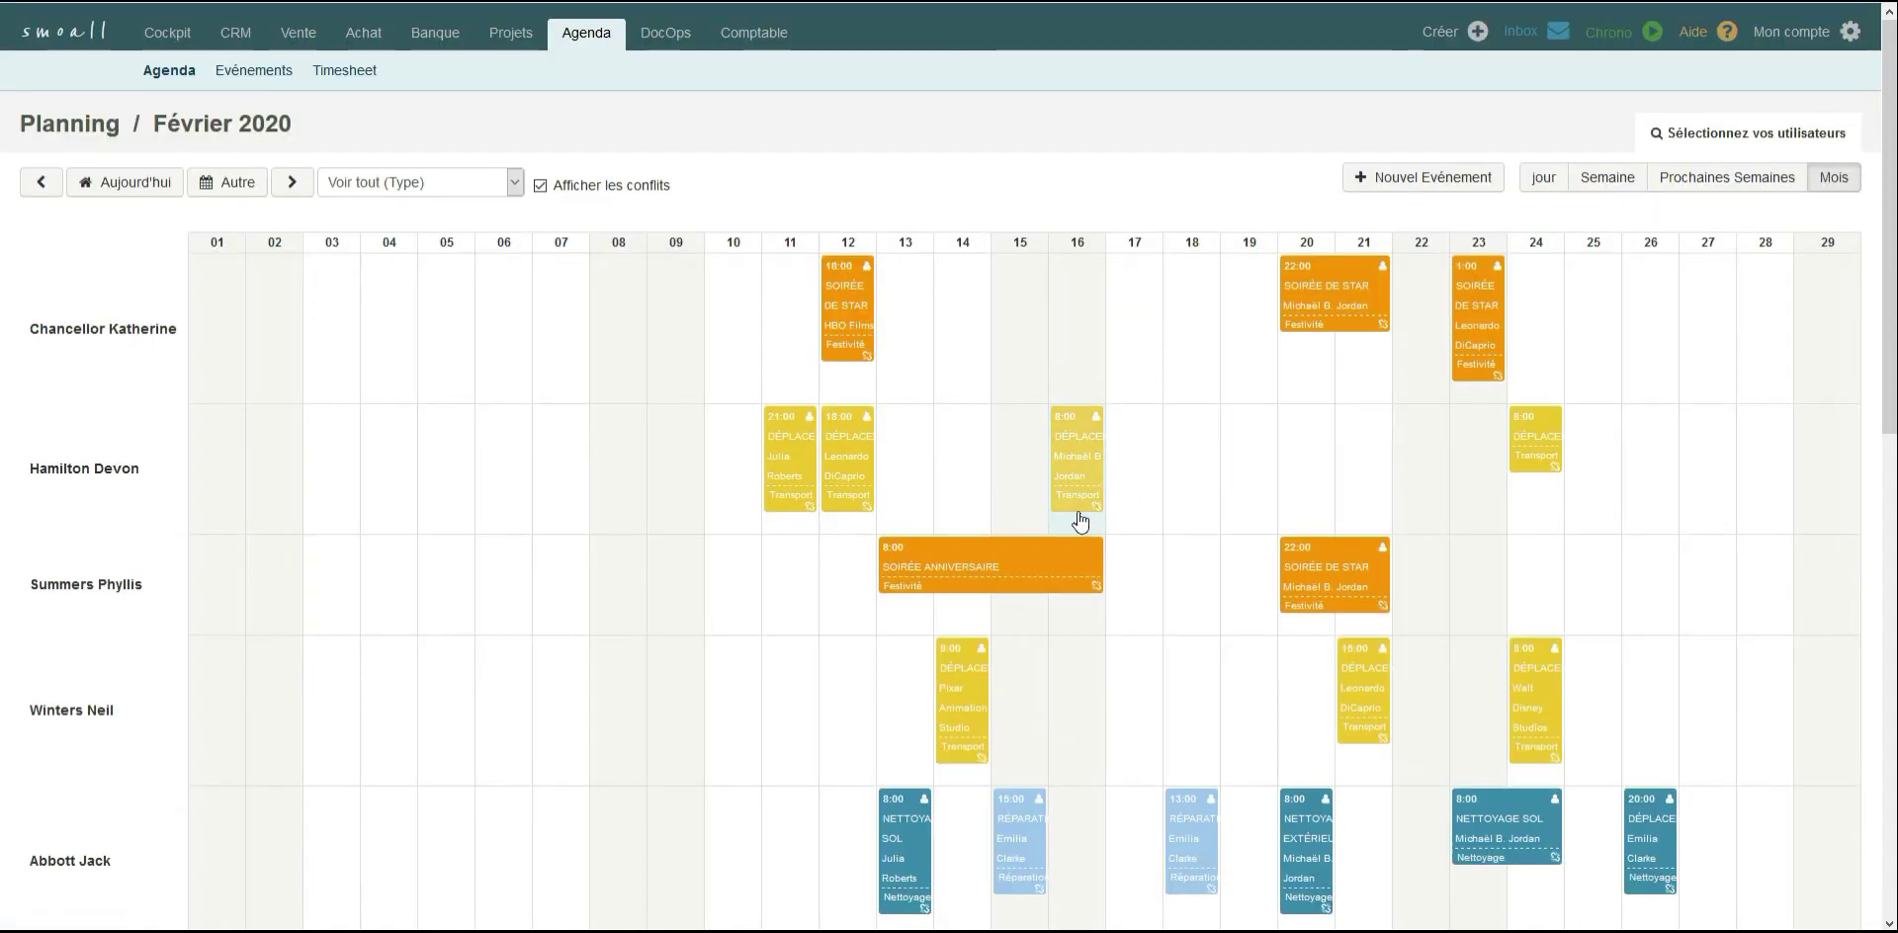
Move the Michaël B. Jordan transport event in the Grande limousine row from 16 to 18 February.
{"action": "scroll", "coordinate": [949, 464], "scroll_direction": "down", "scroll_amount": 8}
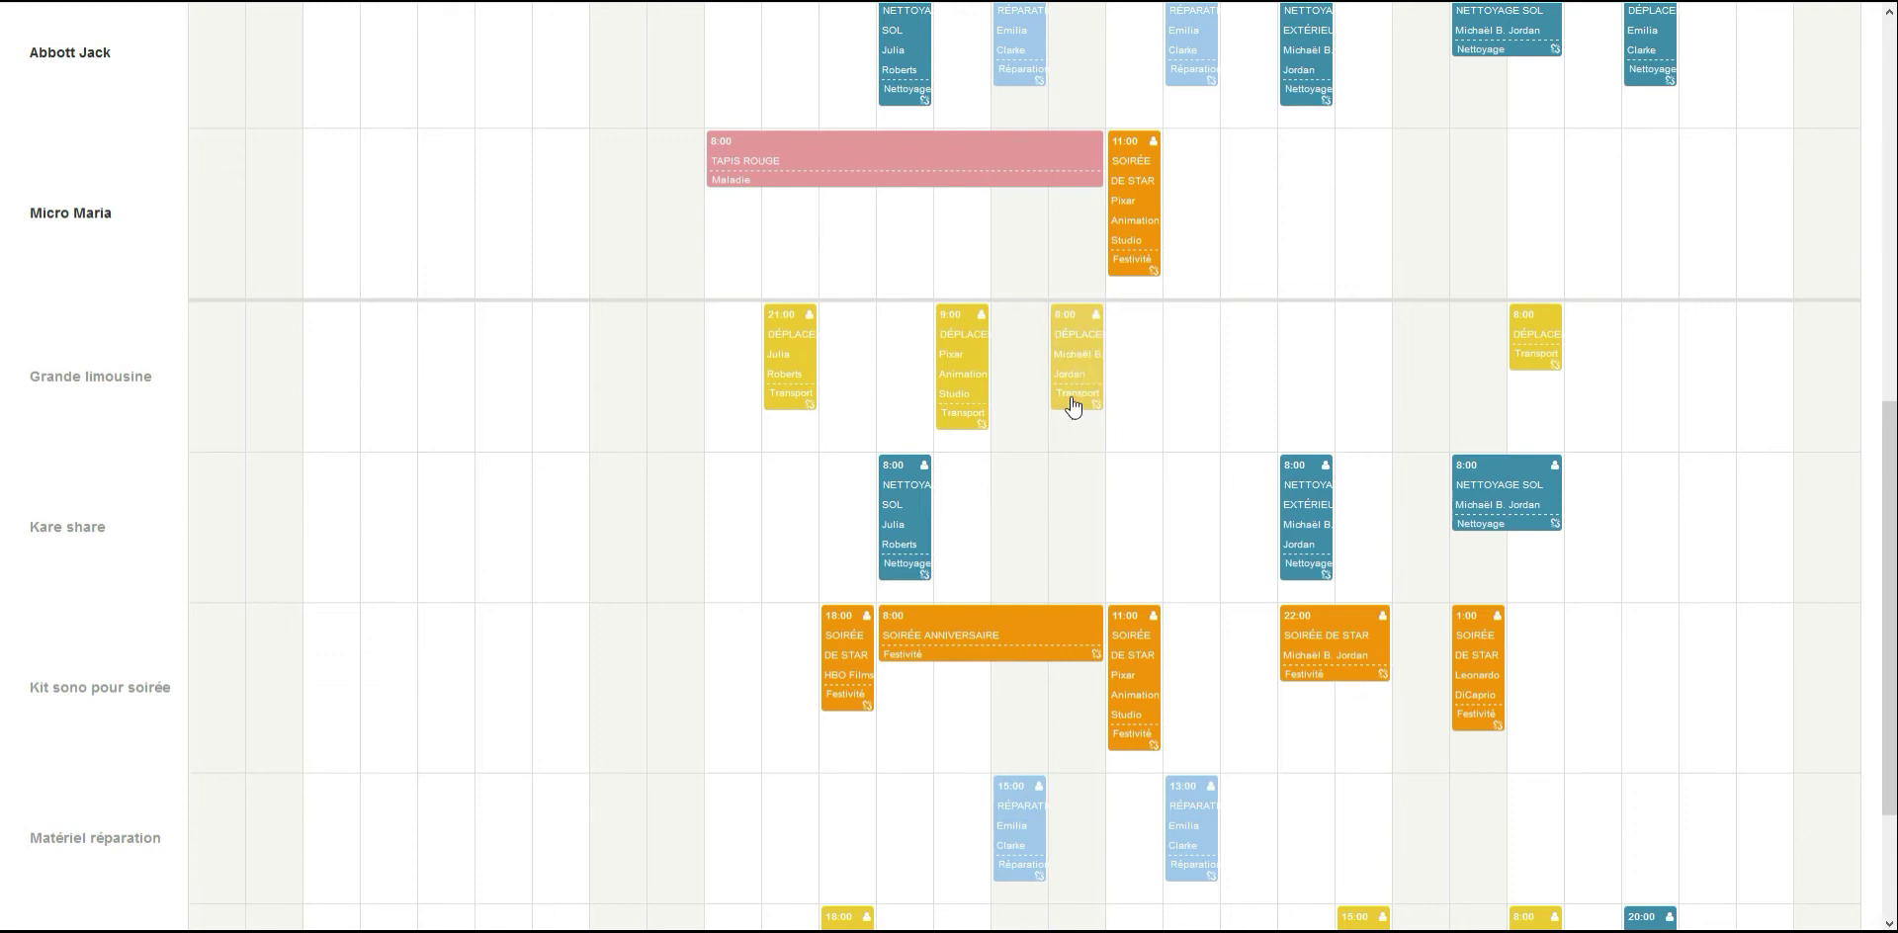
{"action": "left_click_drag", "start_coordinate": [1075, 405], "coordinate": [1191, 413]}
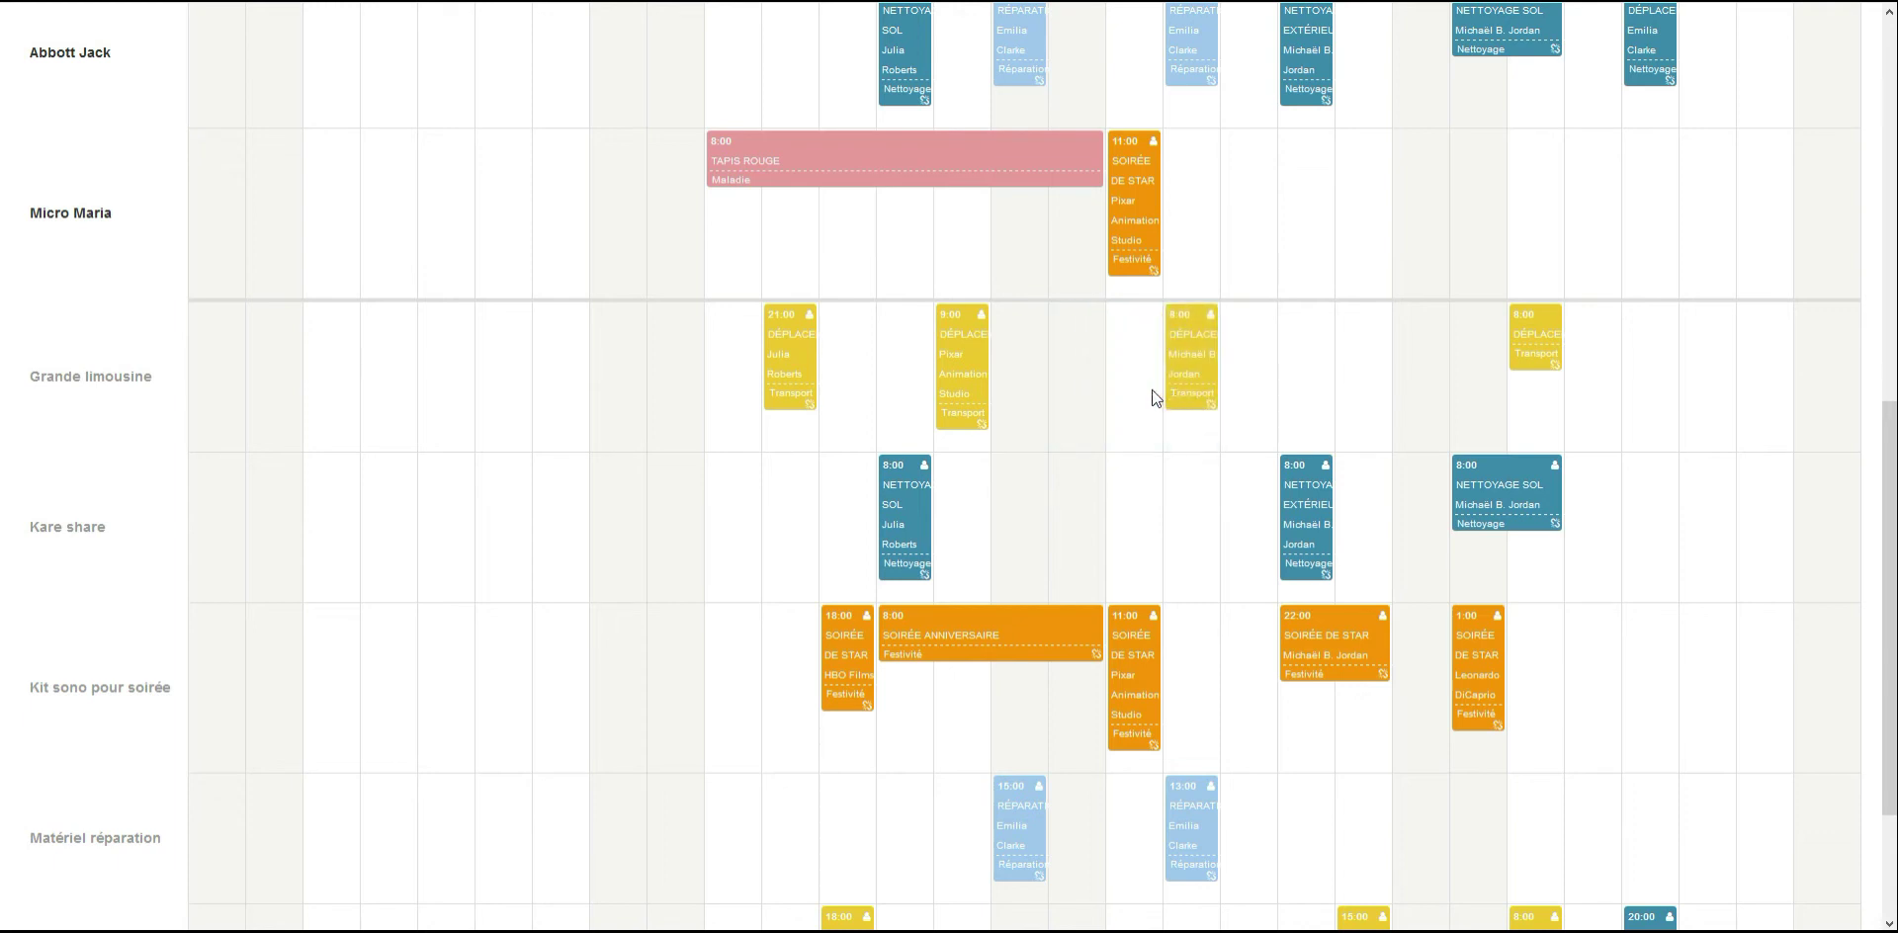
{"action": "scroll", "coordinate": [1202, 420], "scroll_direction": "up", "scroll_amount": 8}
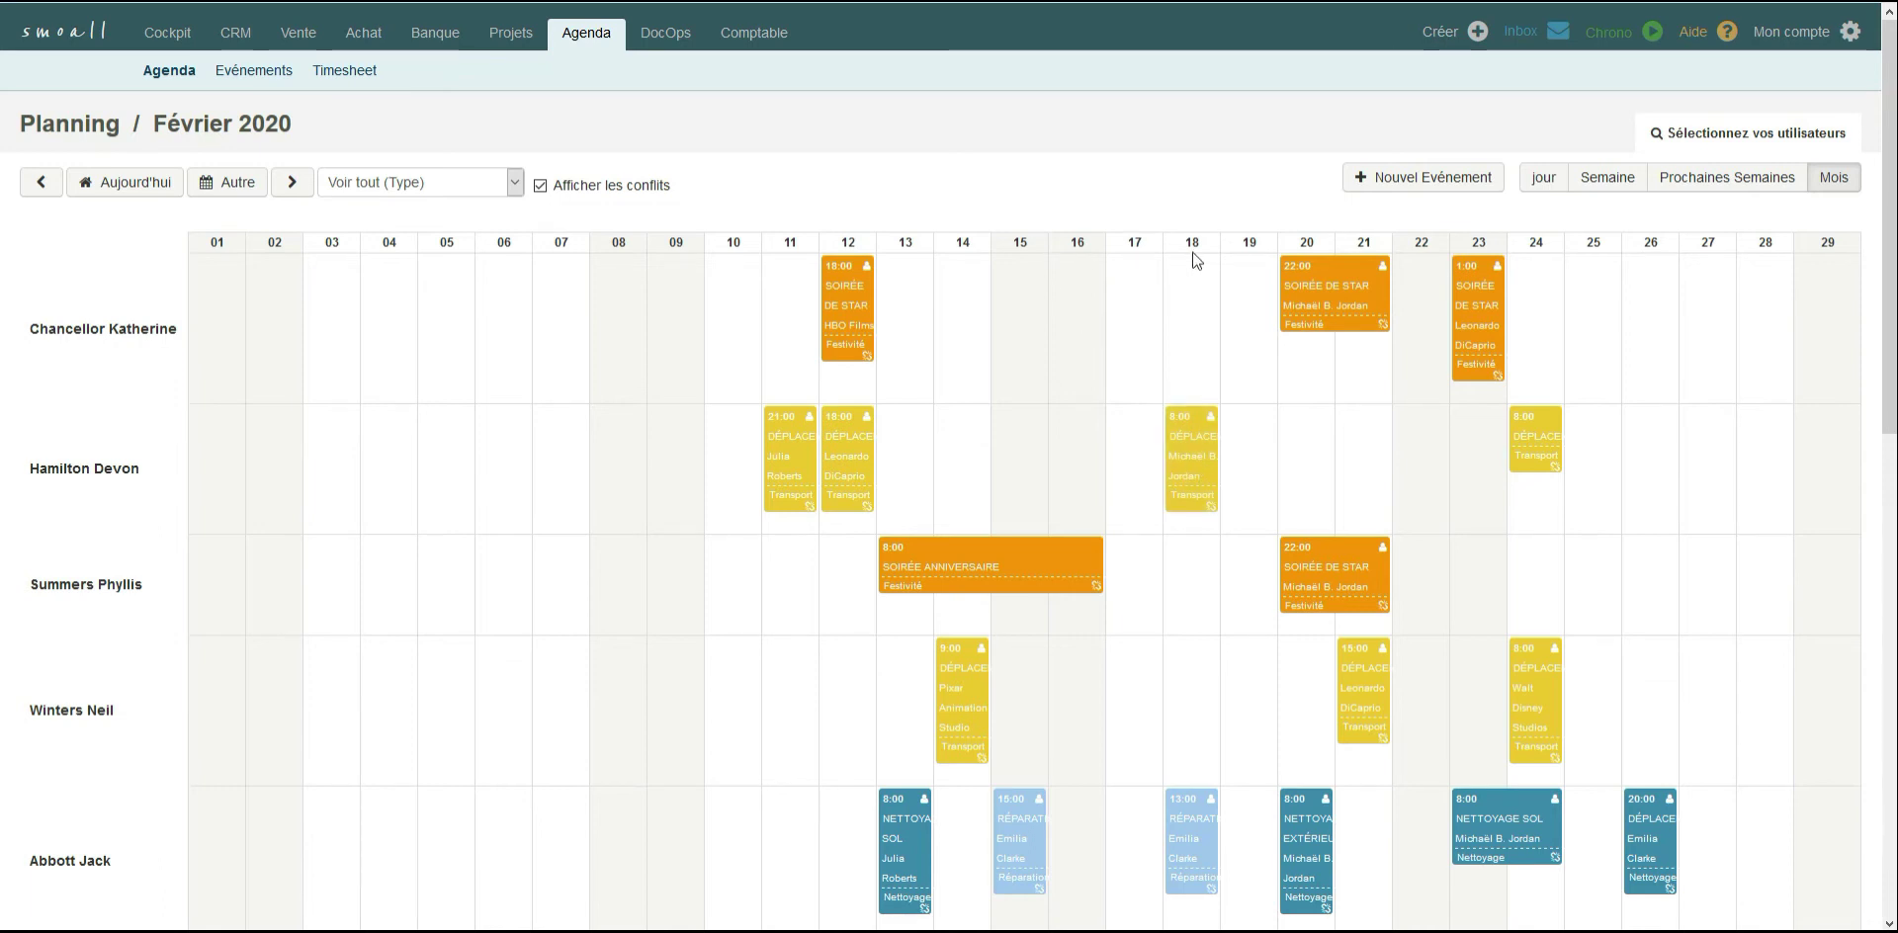
Move the second team member's 24 February Déplacement event onto 18 February to create a conflict, and resolve it by moving the event to 21 February.
{"action": "scroll", "coordinate": [1195, 260], "scroll_direction": "down", "scroll_amount": 3}
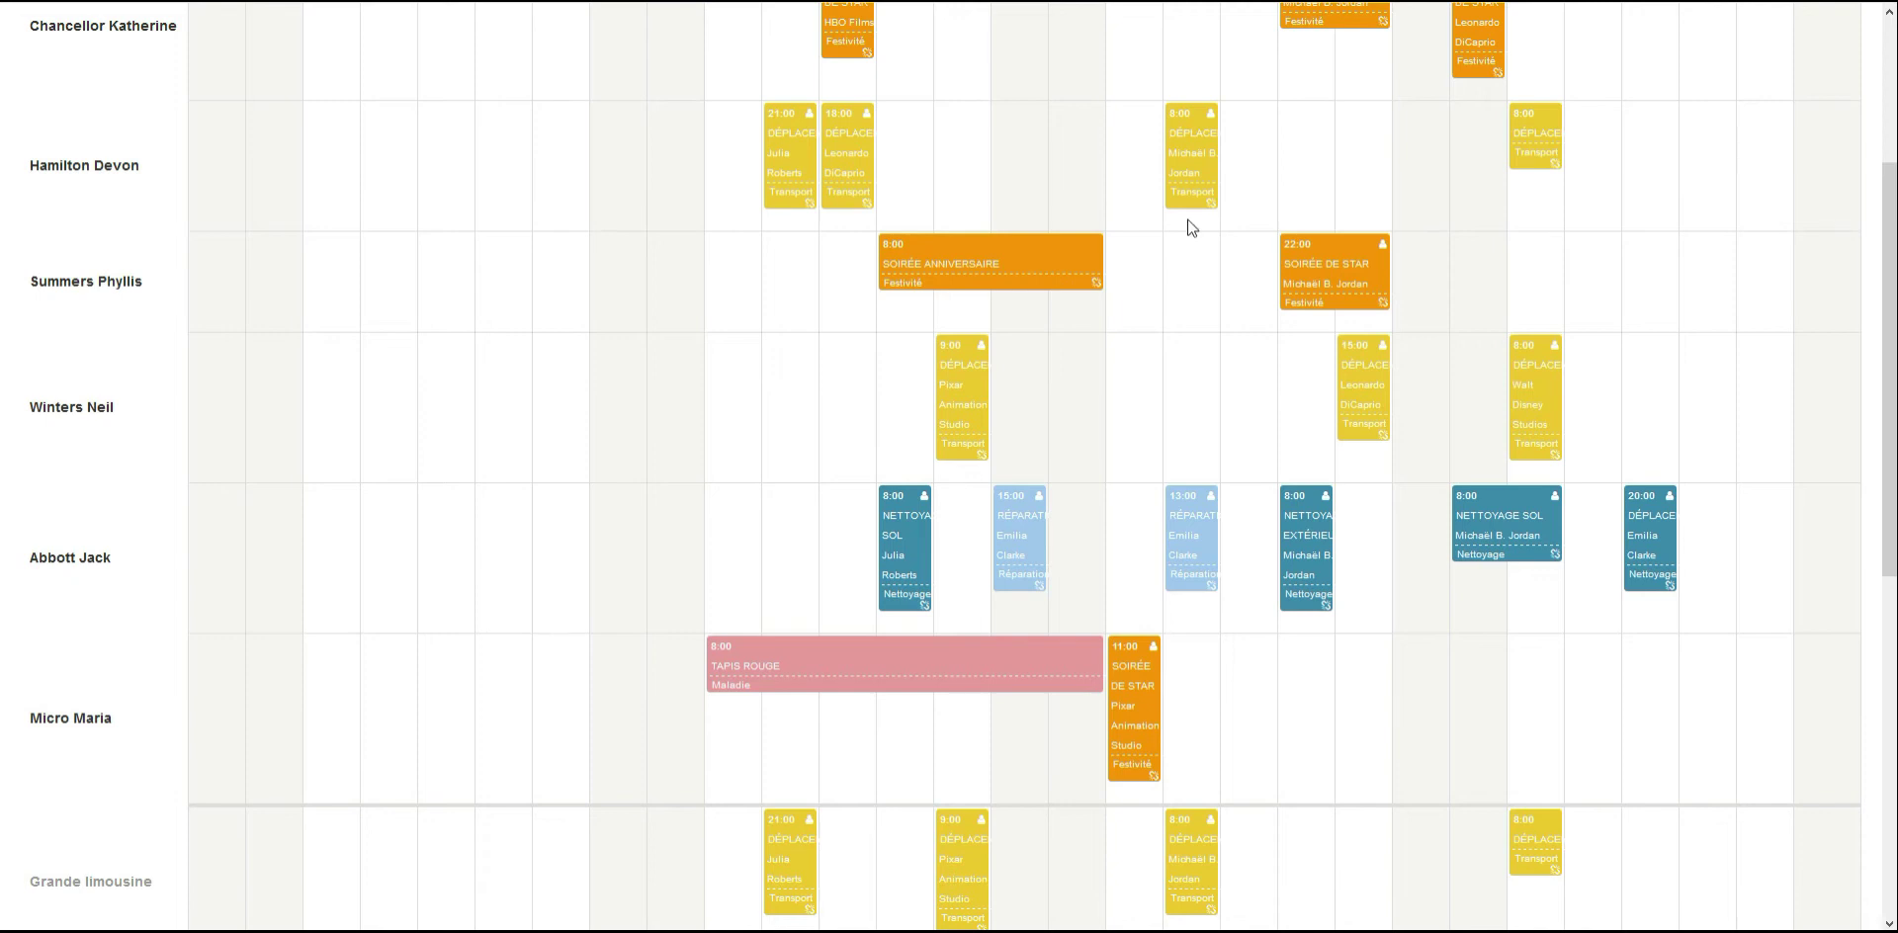
{"action": "scroll", "coordinate": [1527, 156], "scroll_direction": "up", "scroll_amount": 3}
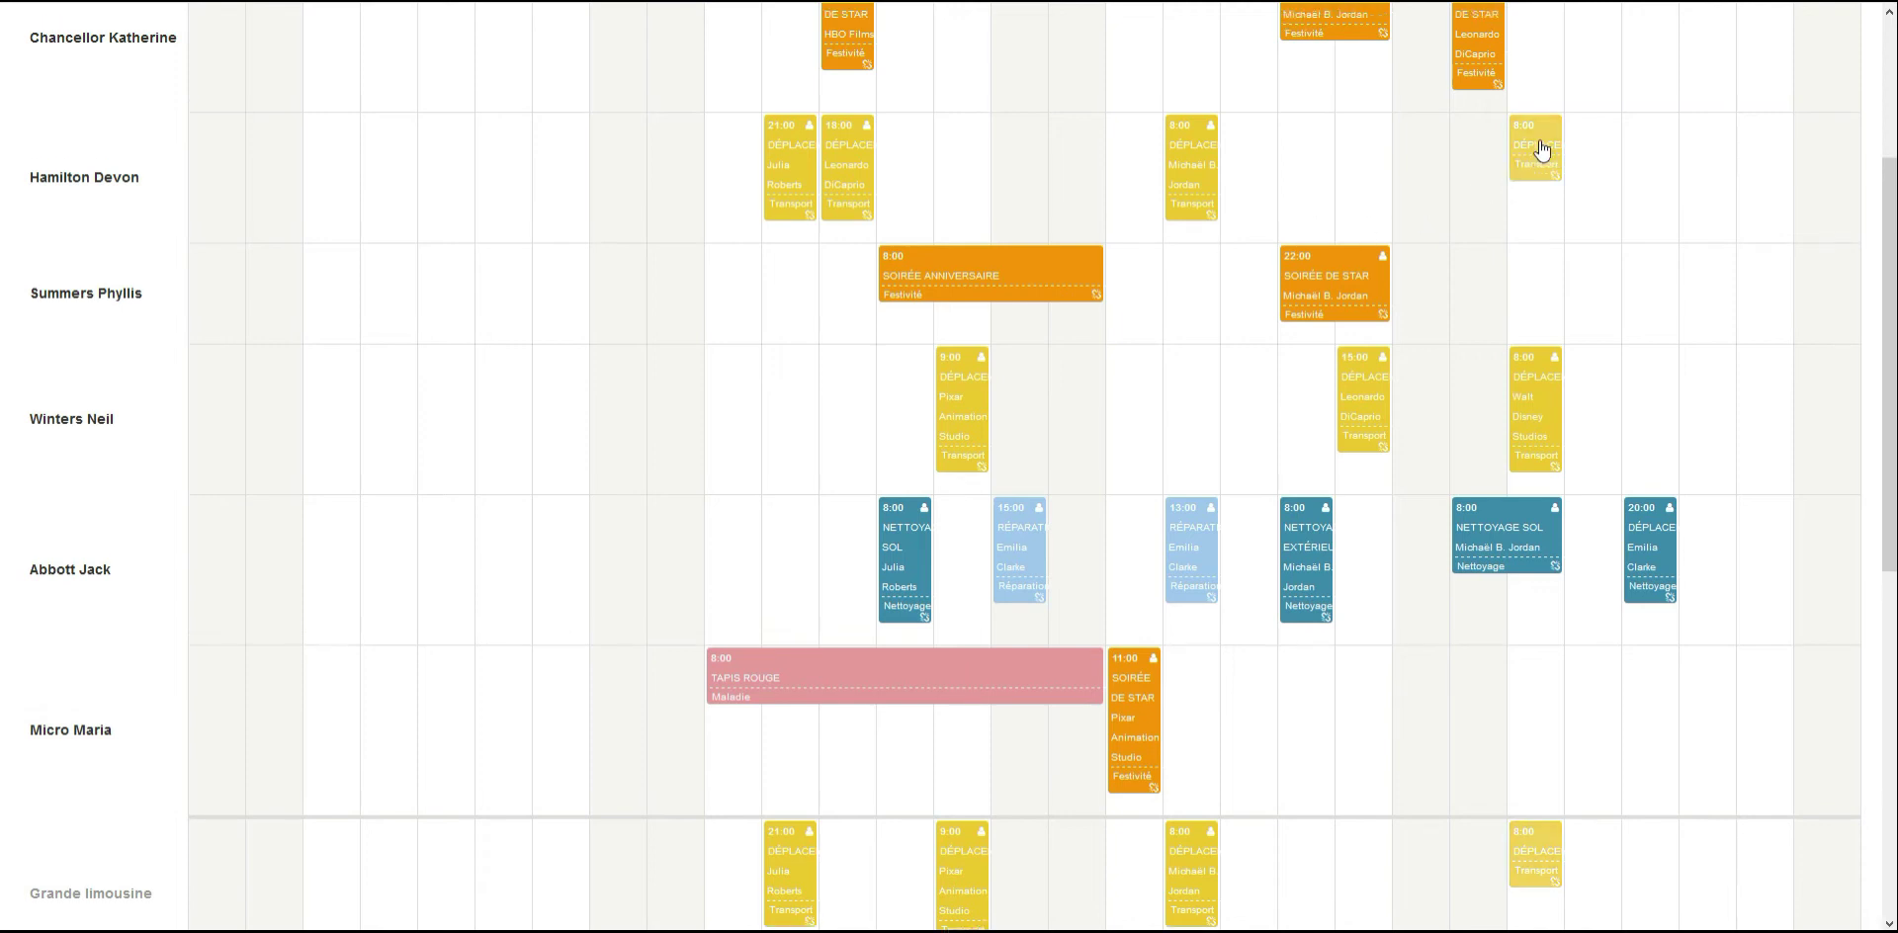
{"action": "left_click_drag", "start_coordinate": [1538, 329], "coordinate": [1198, 397]}
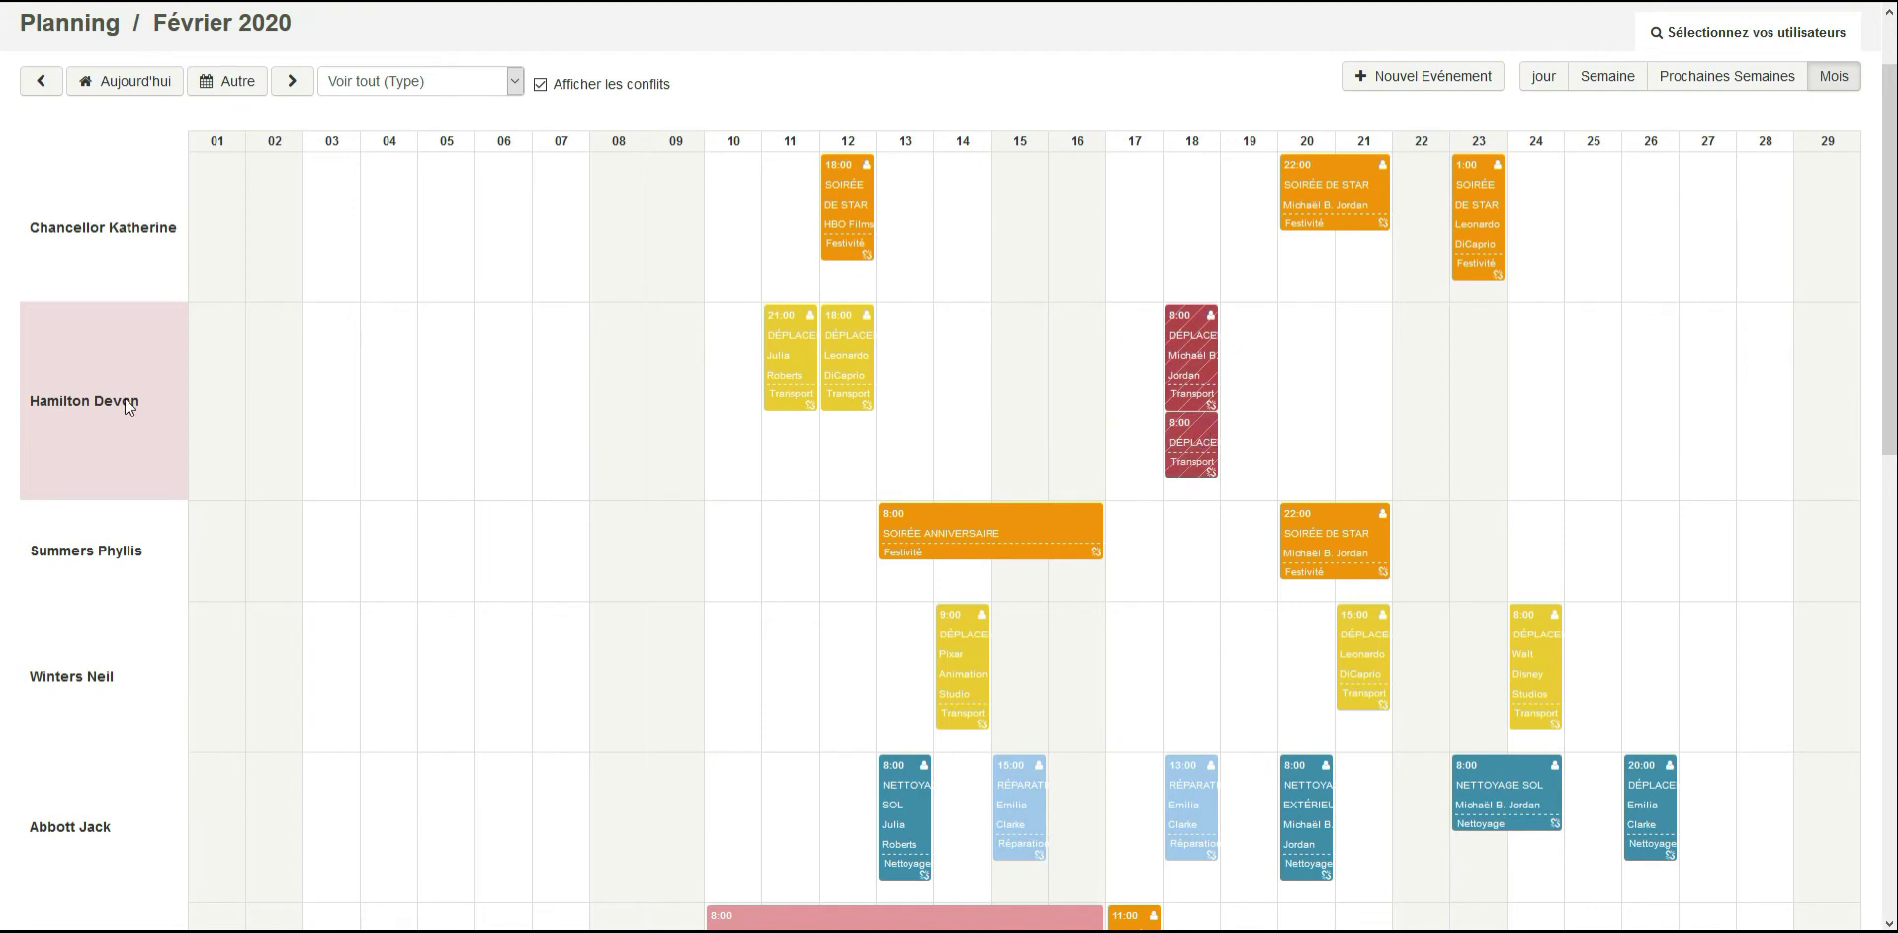
{"action": "scroll", "coordinate": [949, 466], "scroll_direction": "up", "scroll_amount": 1}
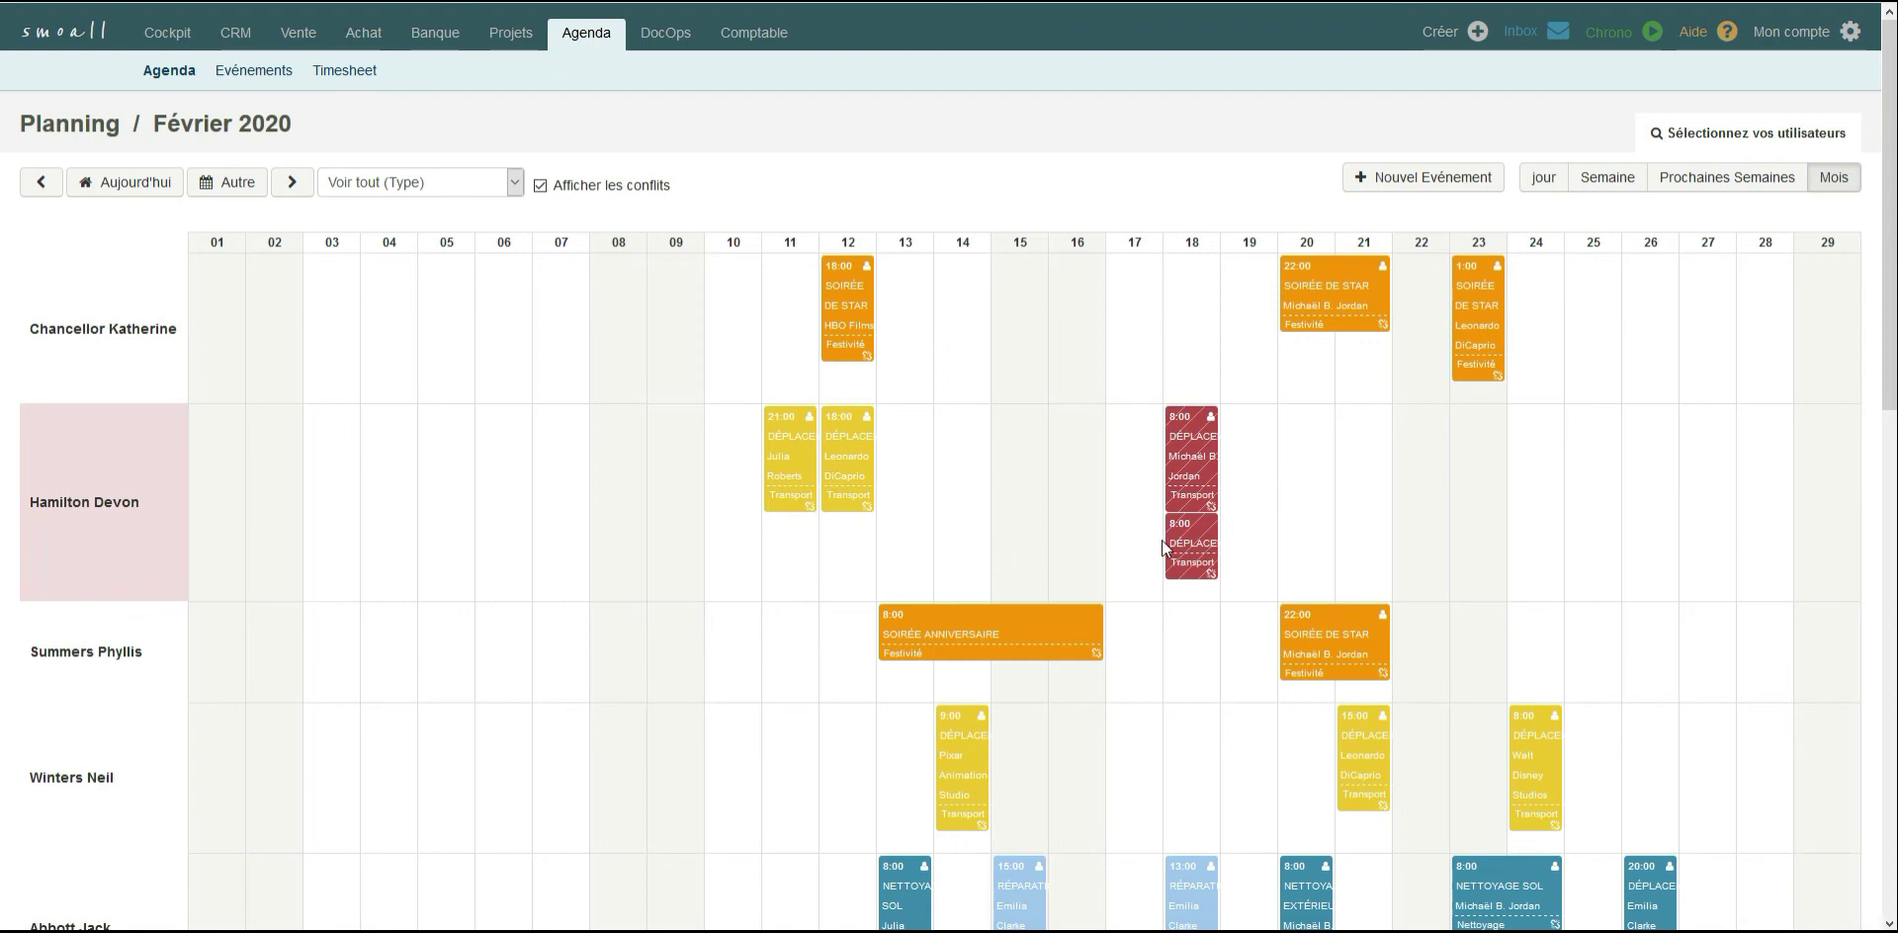
{"action": "left_click_drag", "start_coordinate": [1200, 550], "coordinate": [1368, 445]}
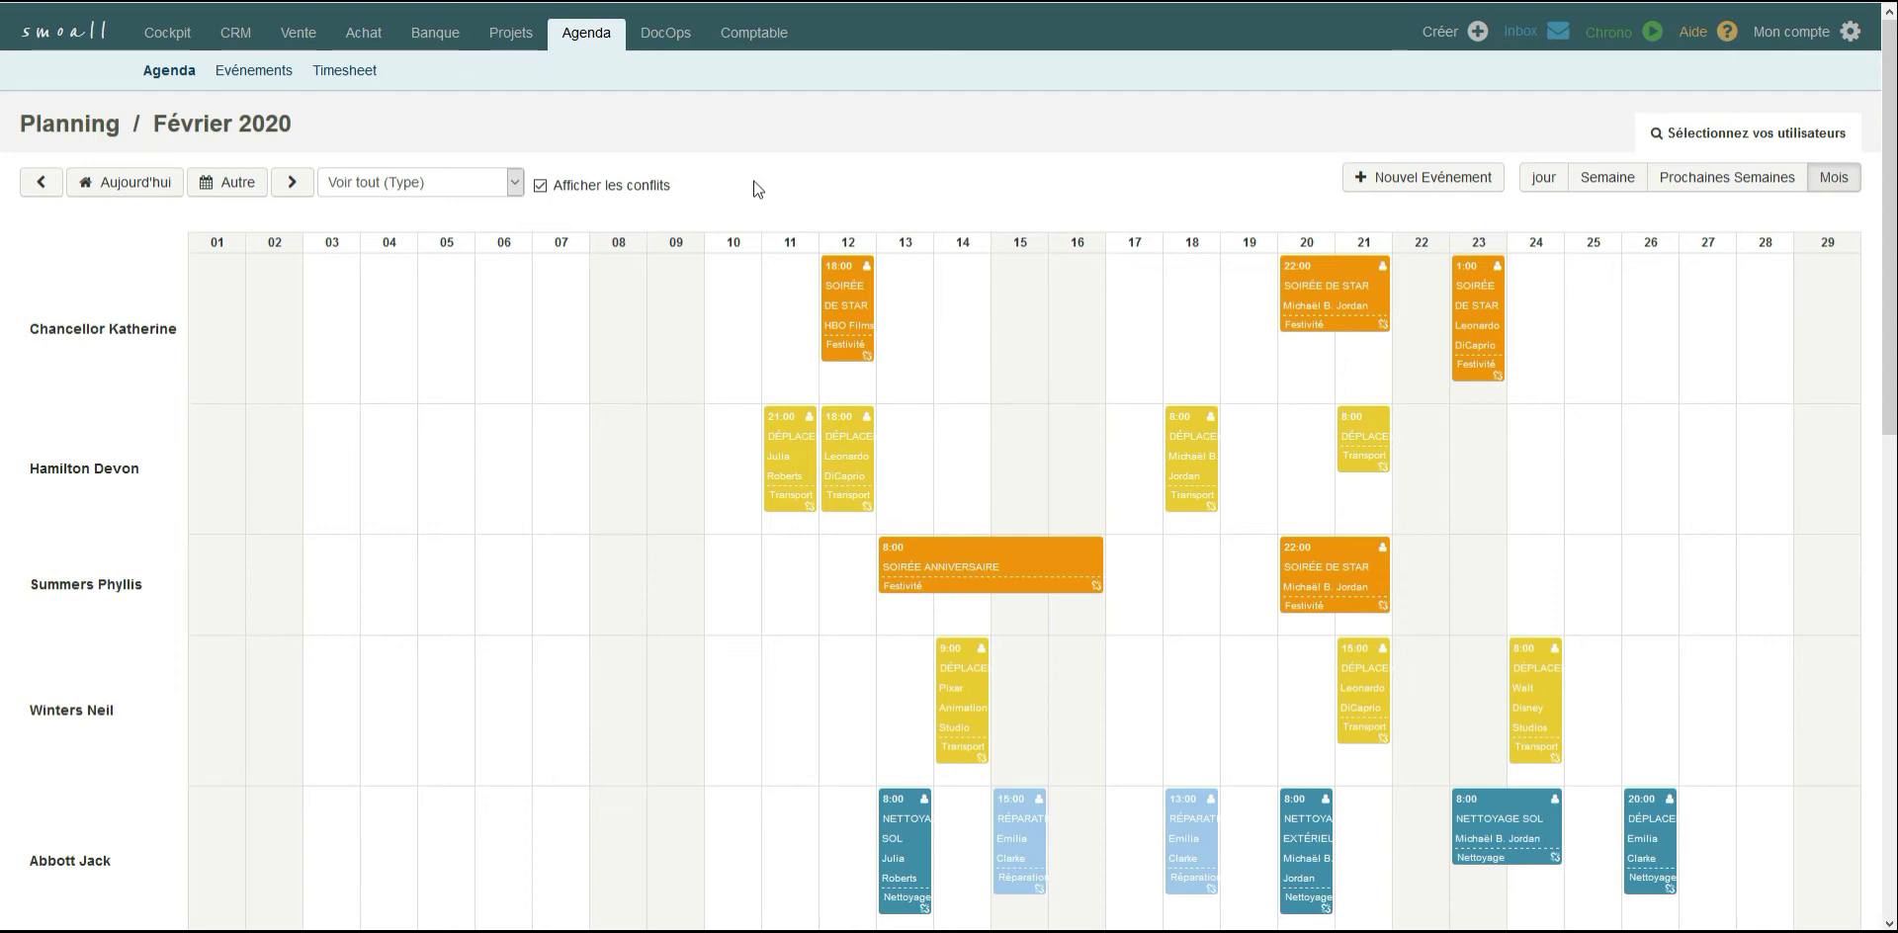
Browse the monthly planning forward to April 2020 and return to February 2020.
{"action": "left_click", "coordinate": [294, 183]}
{"action": "left_click", "coordinate": [293, 185]}
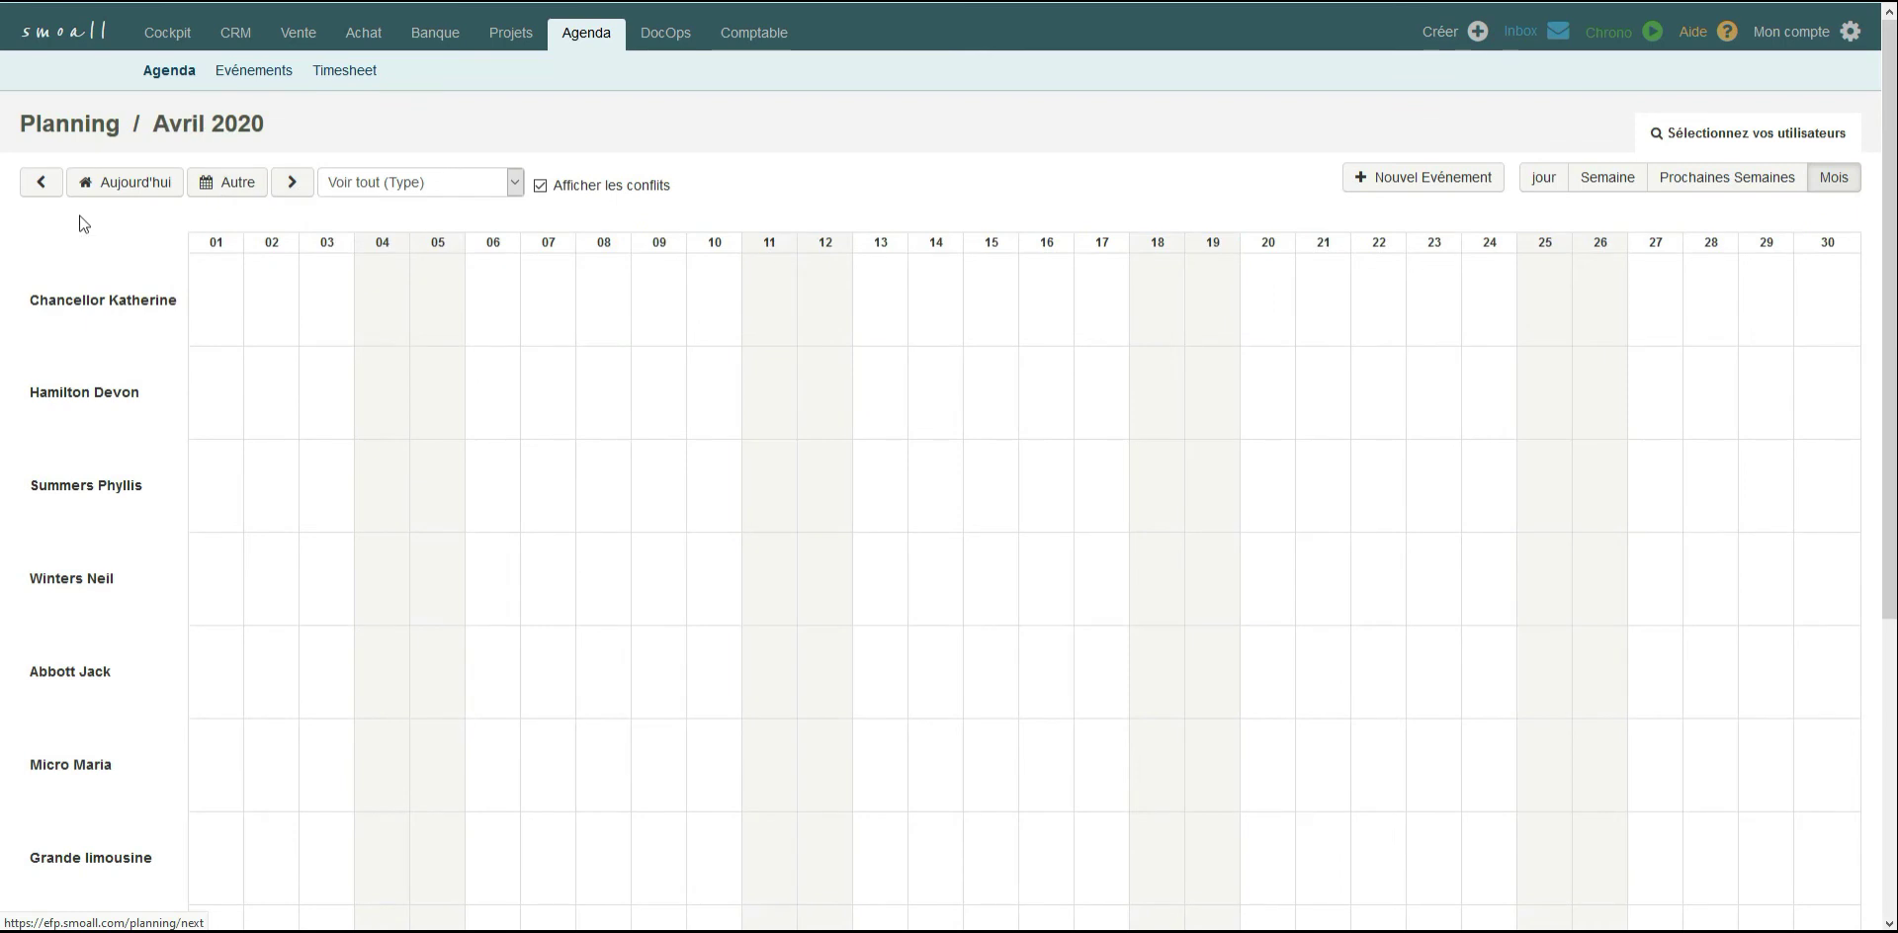
{"action": "left_click", "coordinate": [91, 186]}
{"action": "left_click", "coordinate": [95, 188]}
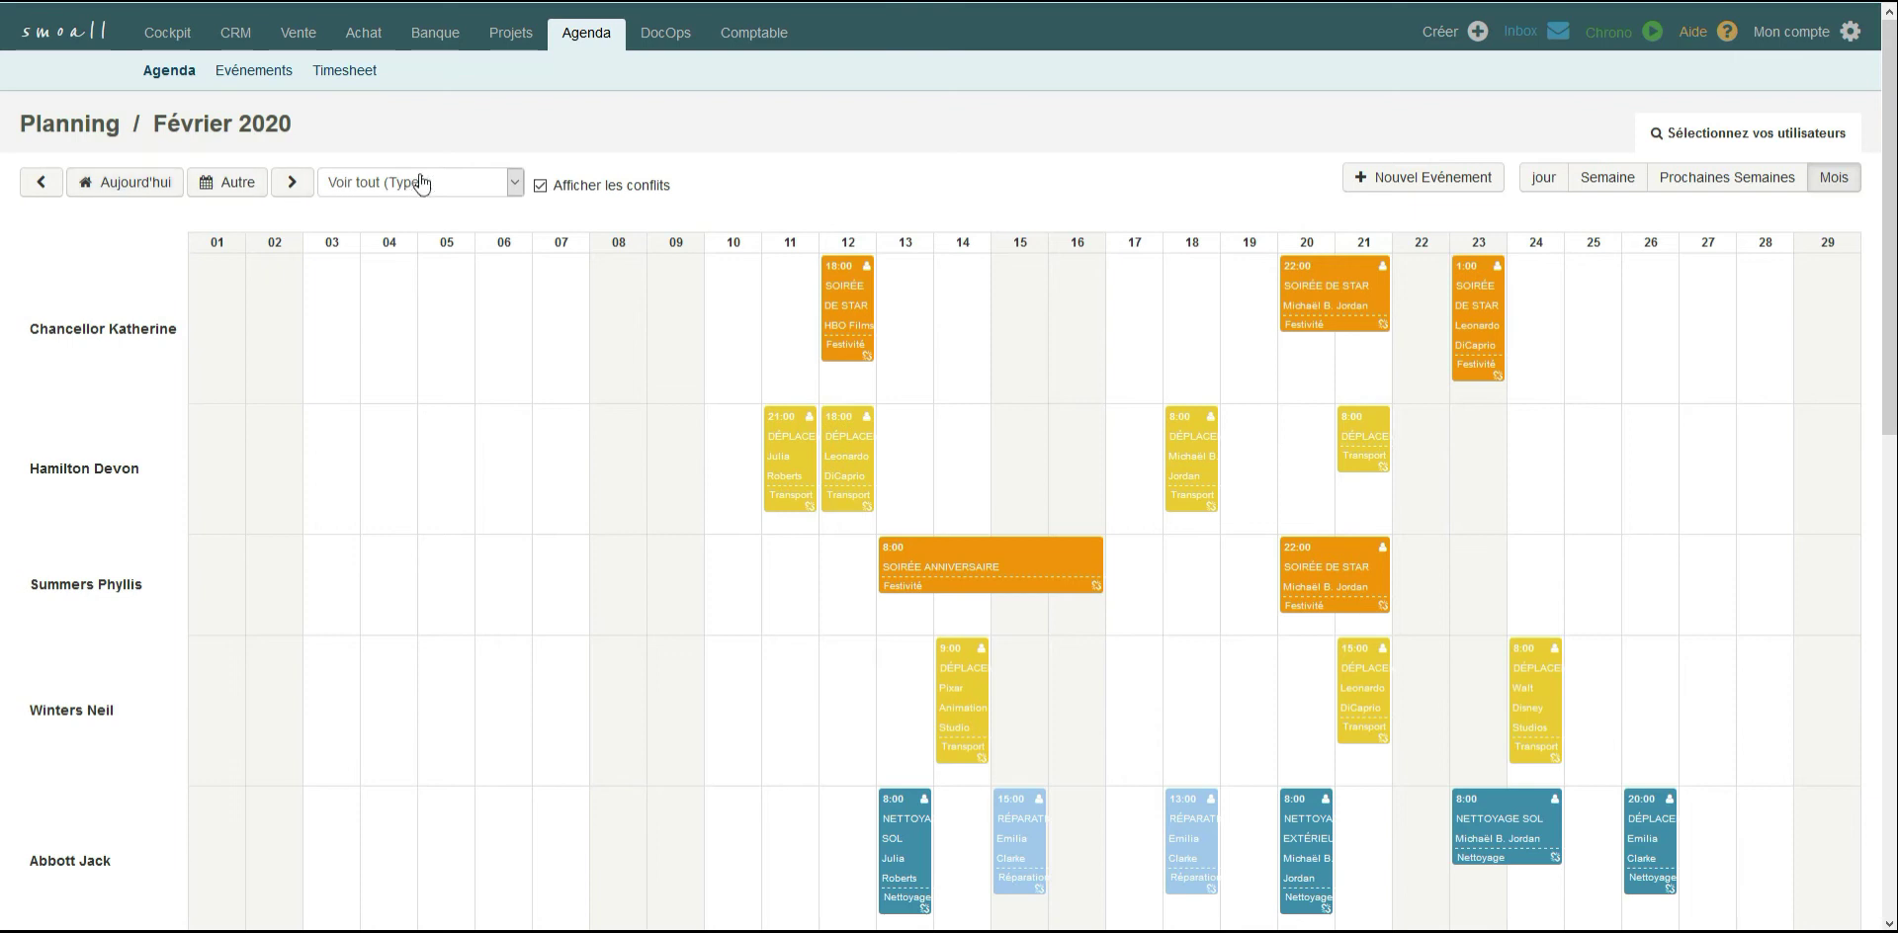
Examine the planning's event type filter options and the conflict display option.
{"action": "left_click", "coordinate": [518, 190]}
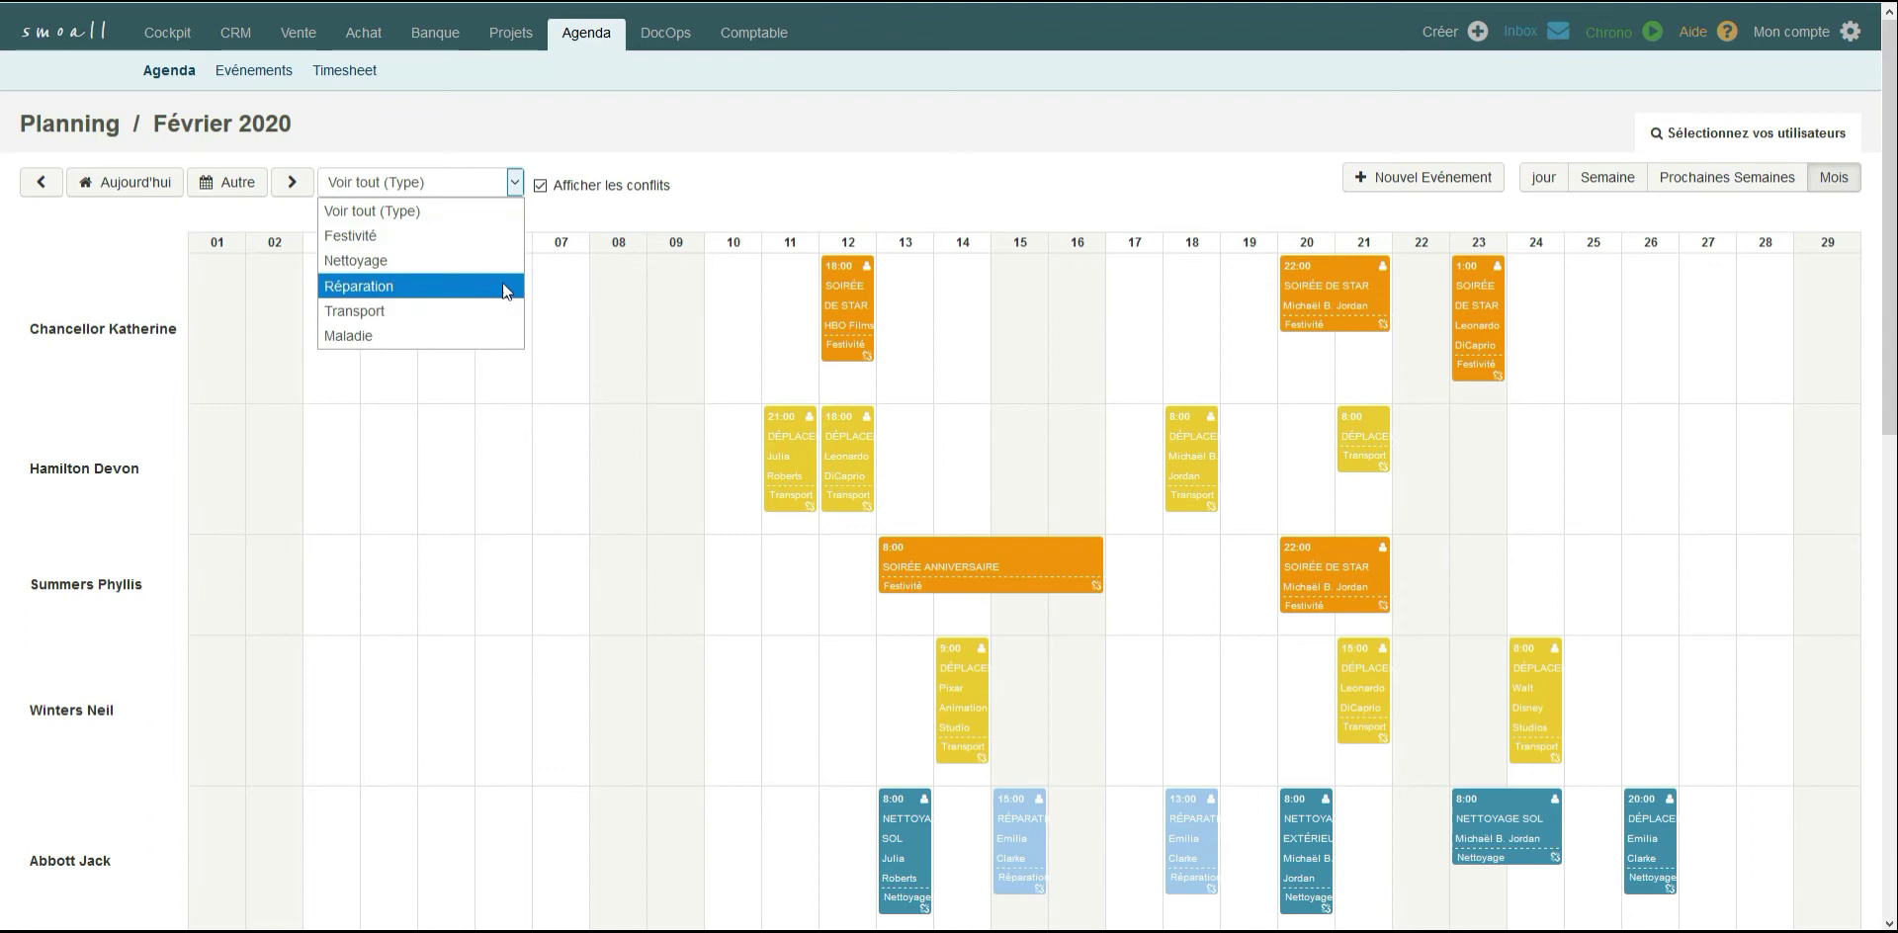
{"action": "left_click", "coordinate": [516, 193]}
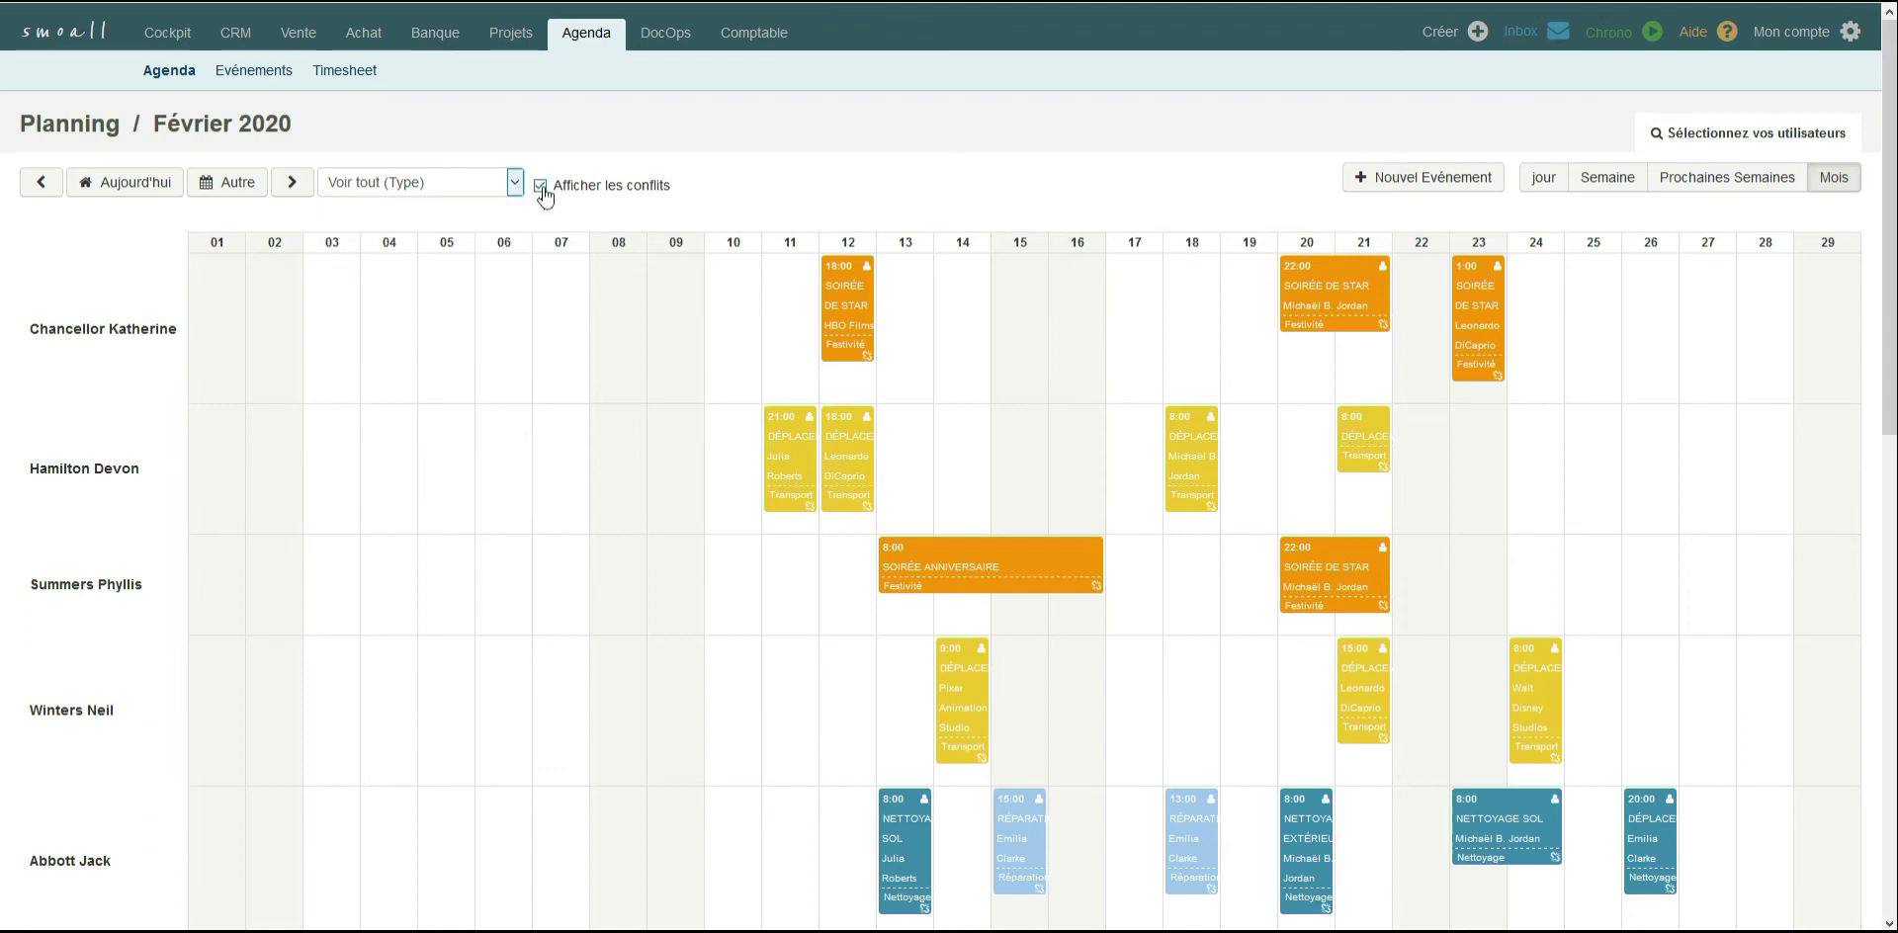
{"action": "left_click", "coordinate": [541, 188]}
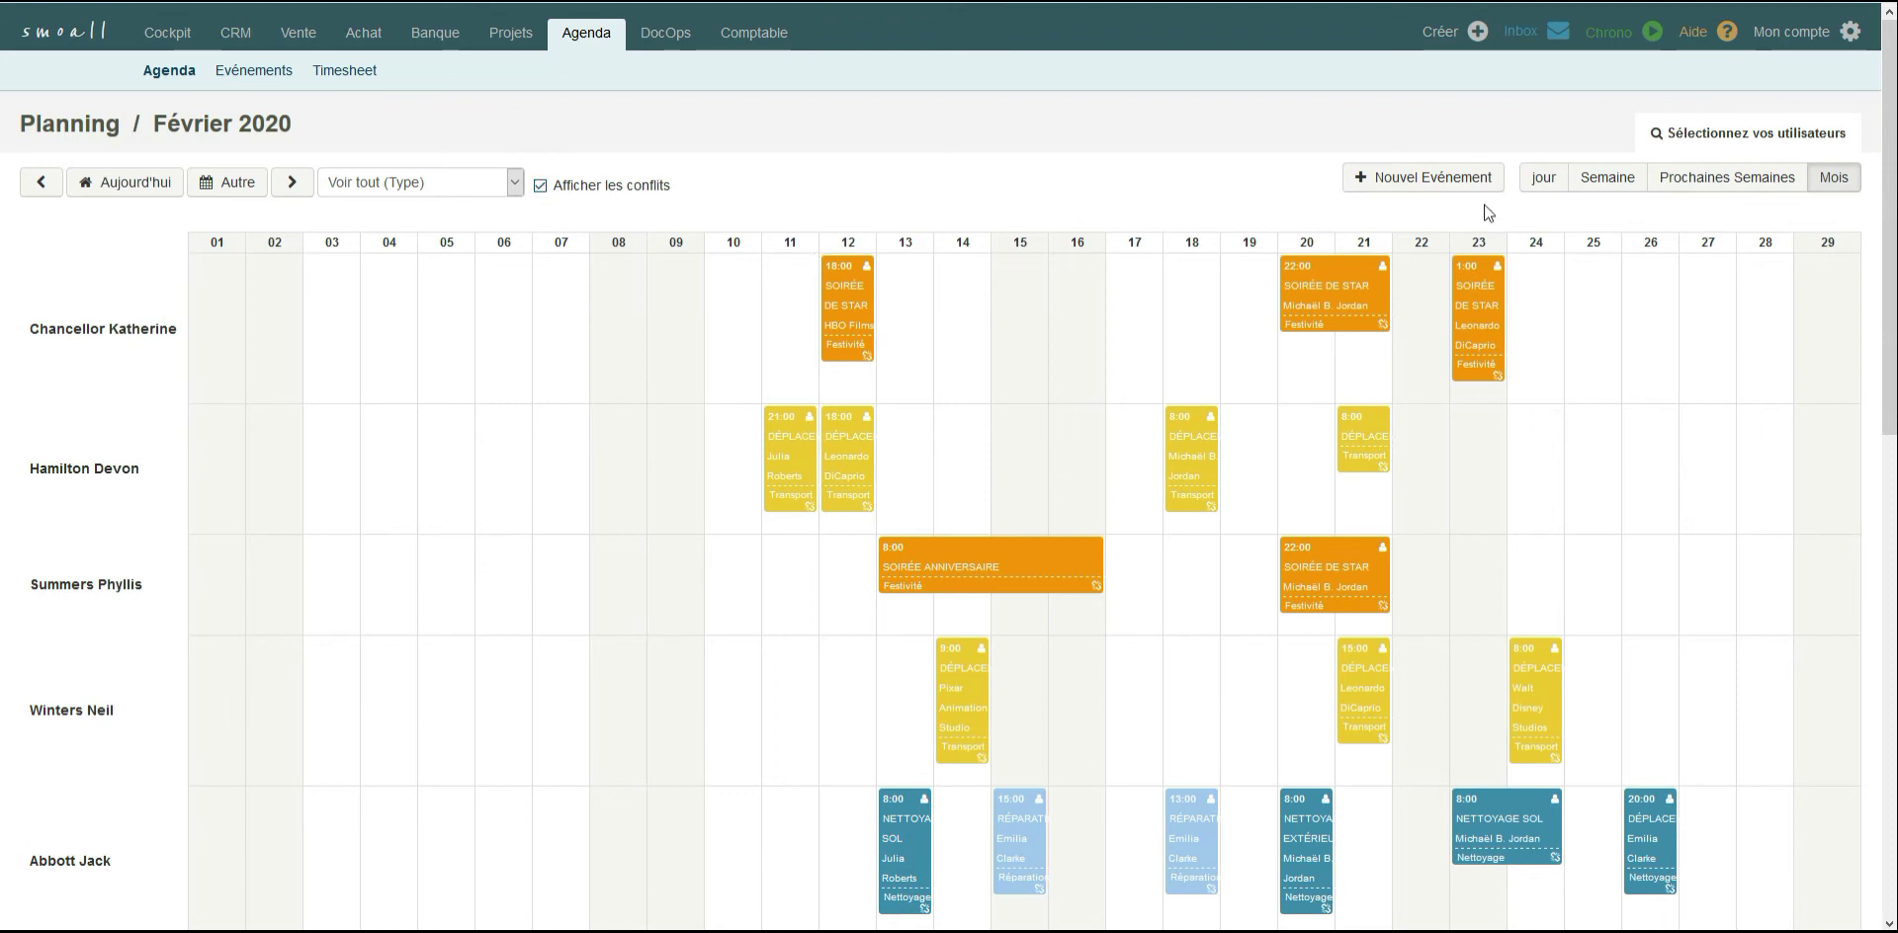
View the planning by day, by week, and over the upcoming weeks.
{"action": "left_click", "coordinate": [1545, 187]}
{"action": "left_click", "coordinate": [1603, 184]}
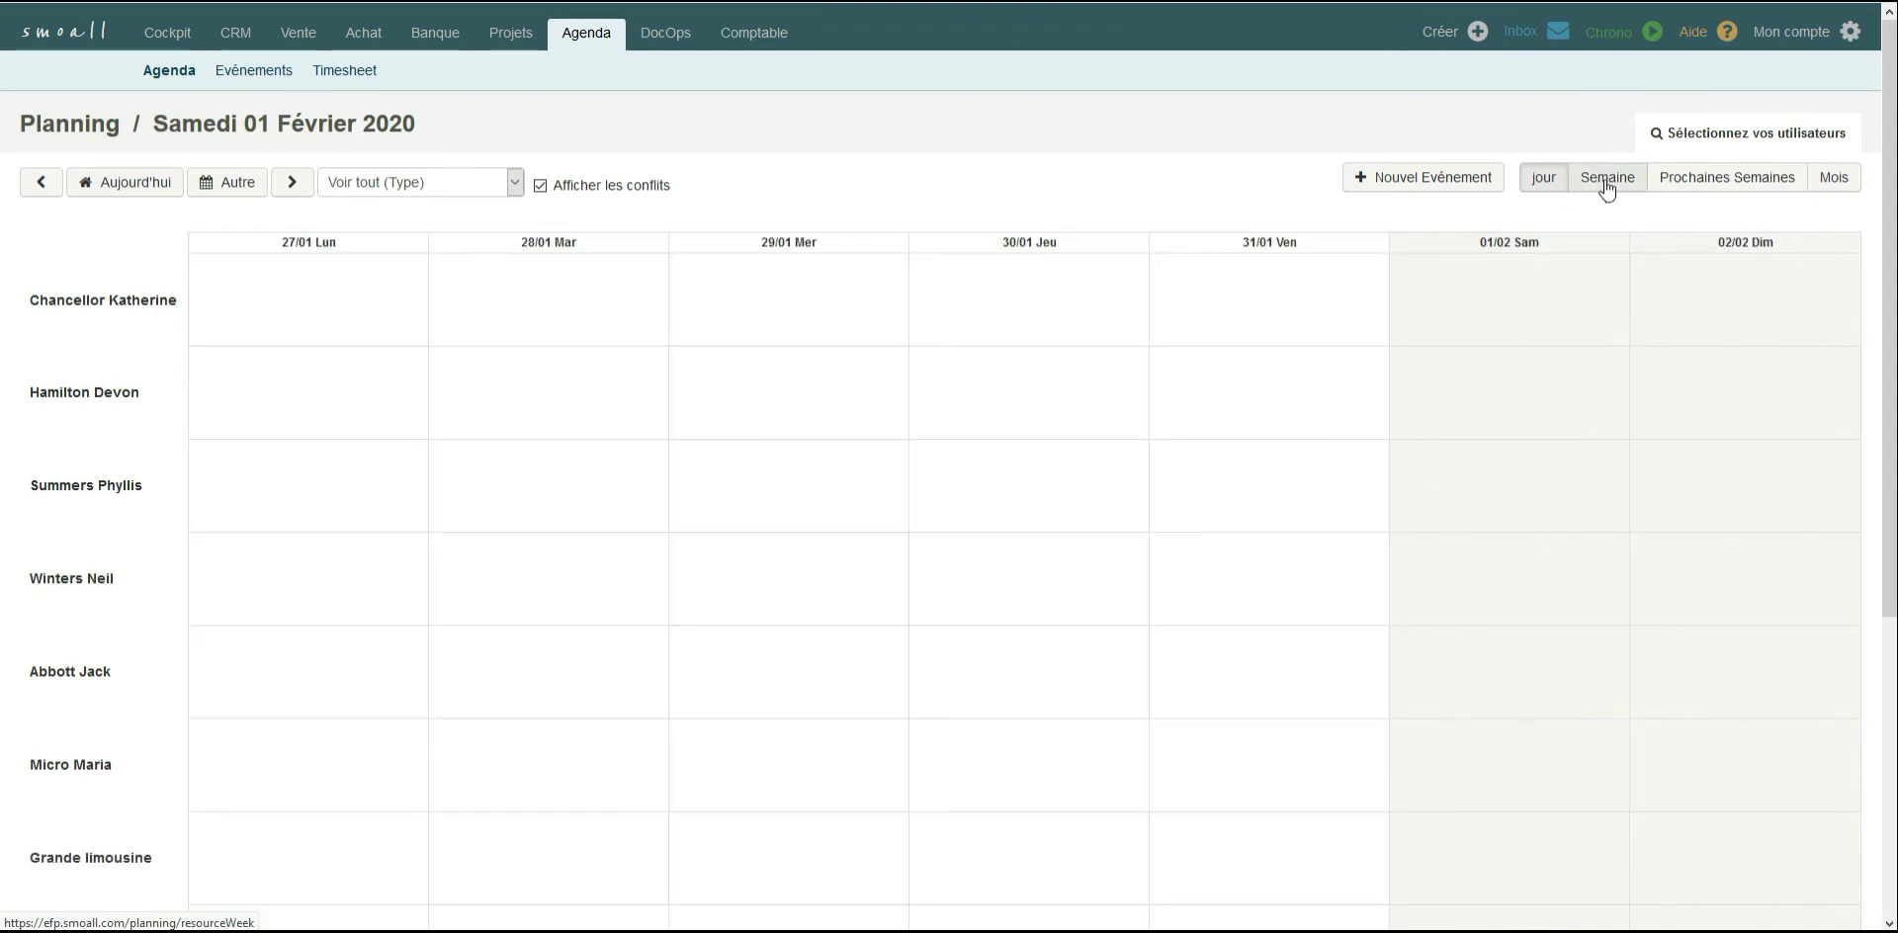
{"action": "left_click", "coordinate": [1704, 193]}
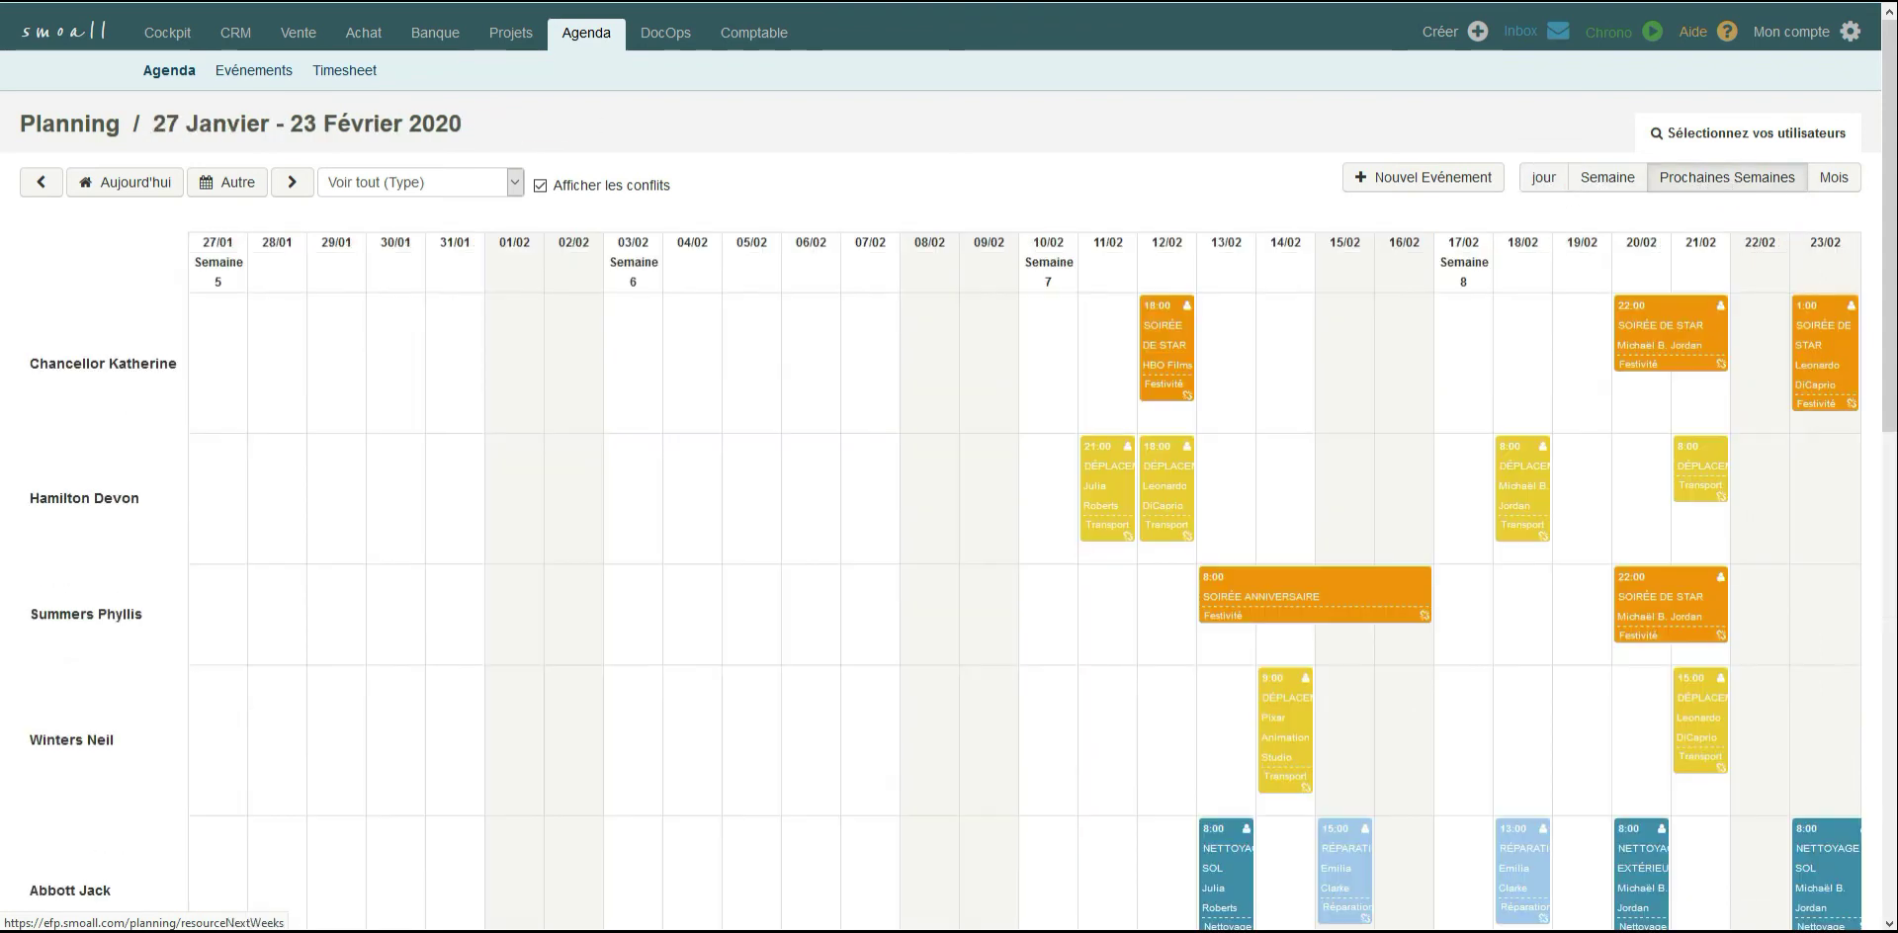
View the planning by month and look through the team and asset rows down to the team and asset management links.
{"action": "left_click", "coordinate": [1837, 188]}
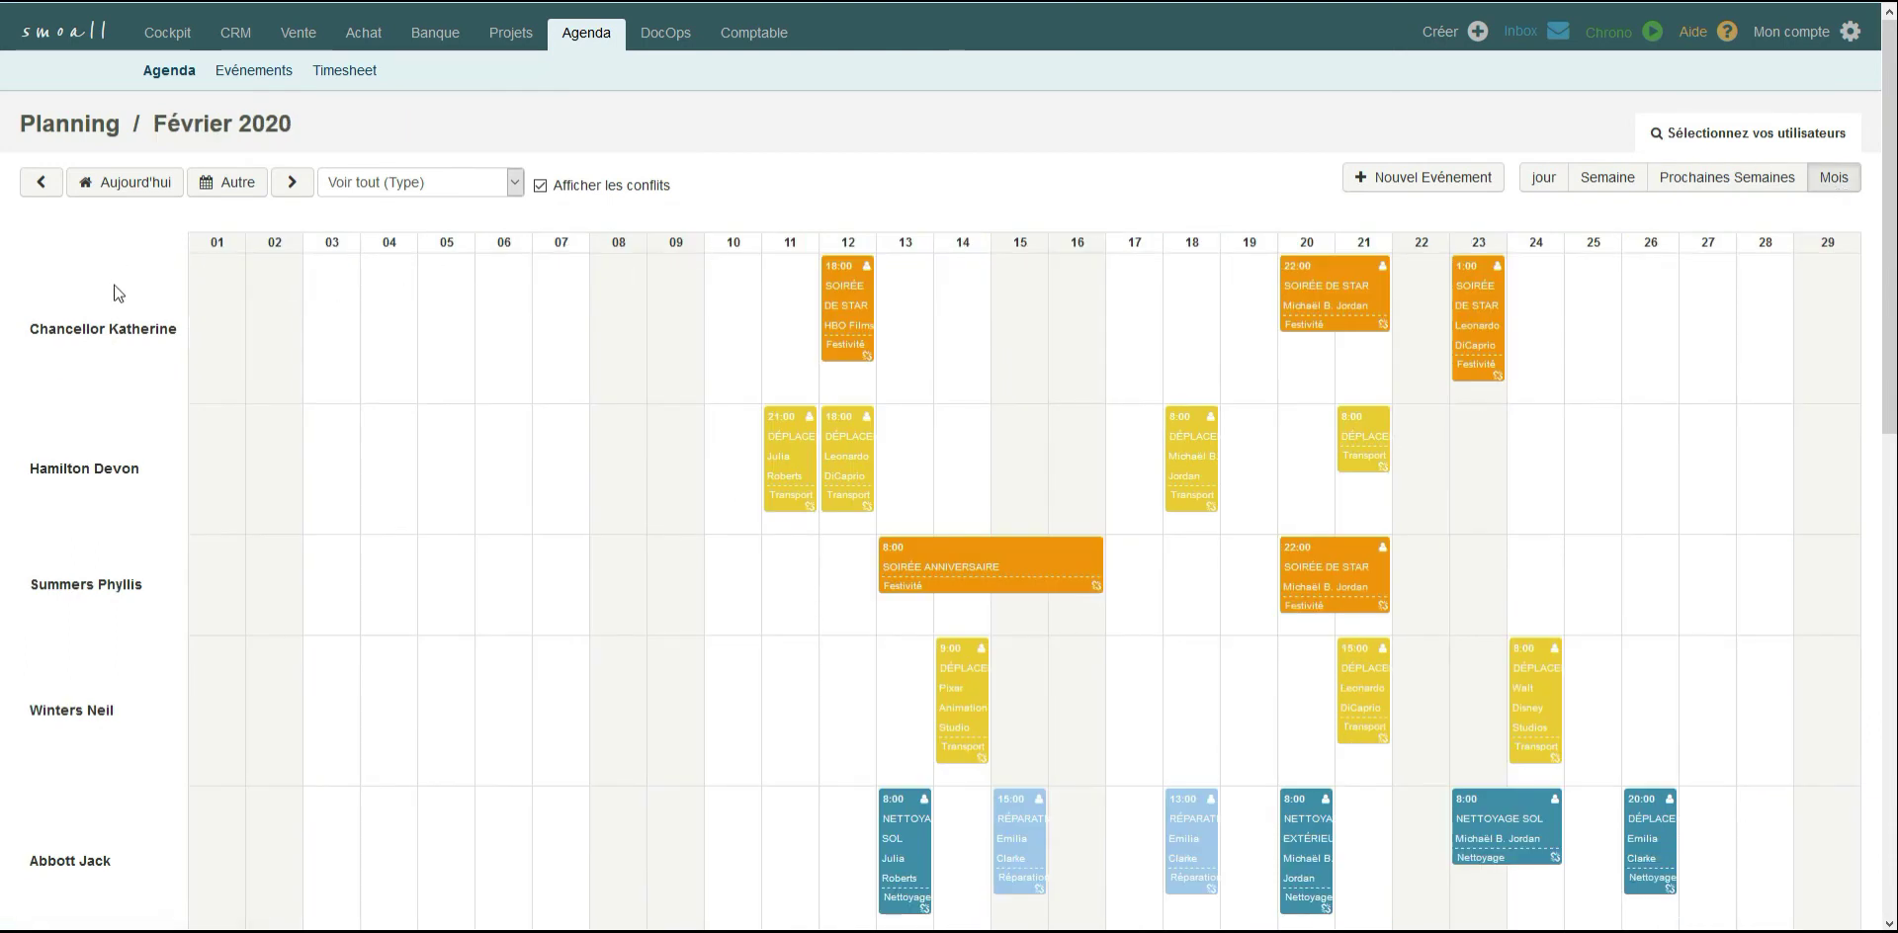
{"action": "scroll", "coordinate": [119, 286], "scroll_direction": "down", "scroll_amount": 3}
{"action": "scroll", "coordinate": [115, 287], "scroll_direction": "down", "scroll_amount": 6}
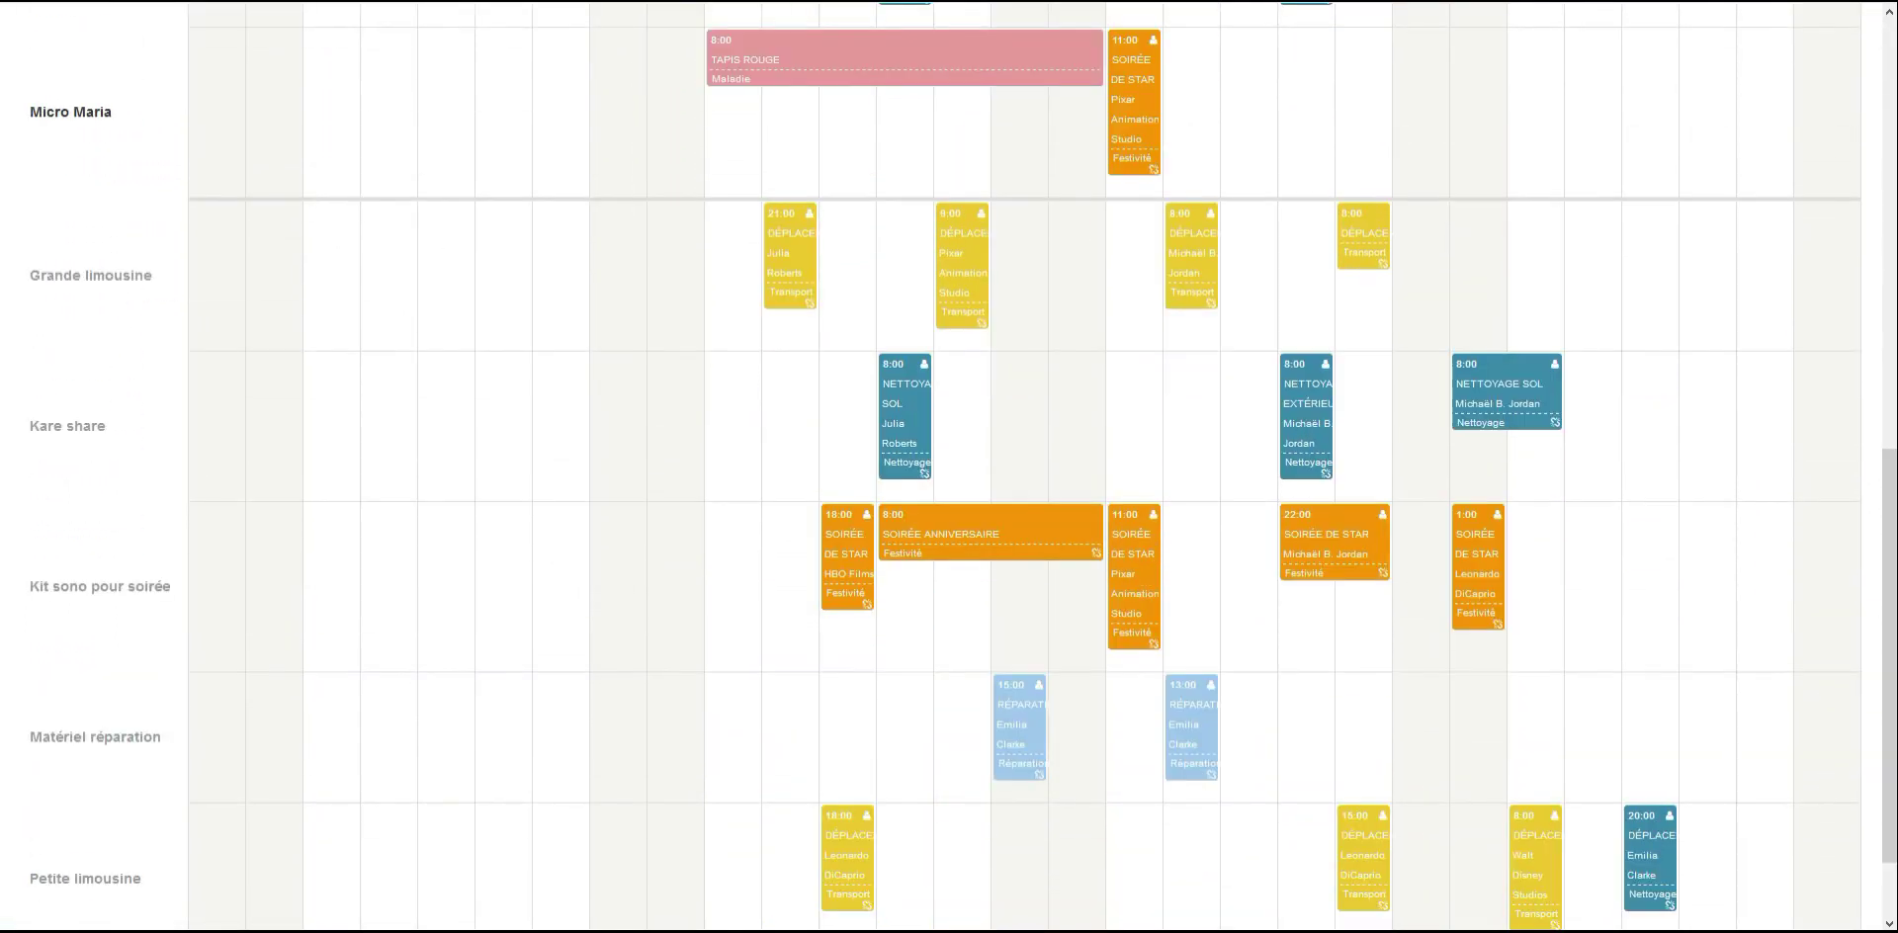
{"action": "scroll", "coordinate": [114, 287], "scroll_direction": "down", "scroll_amount": 2}
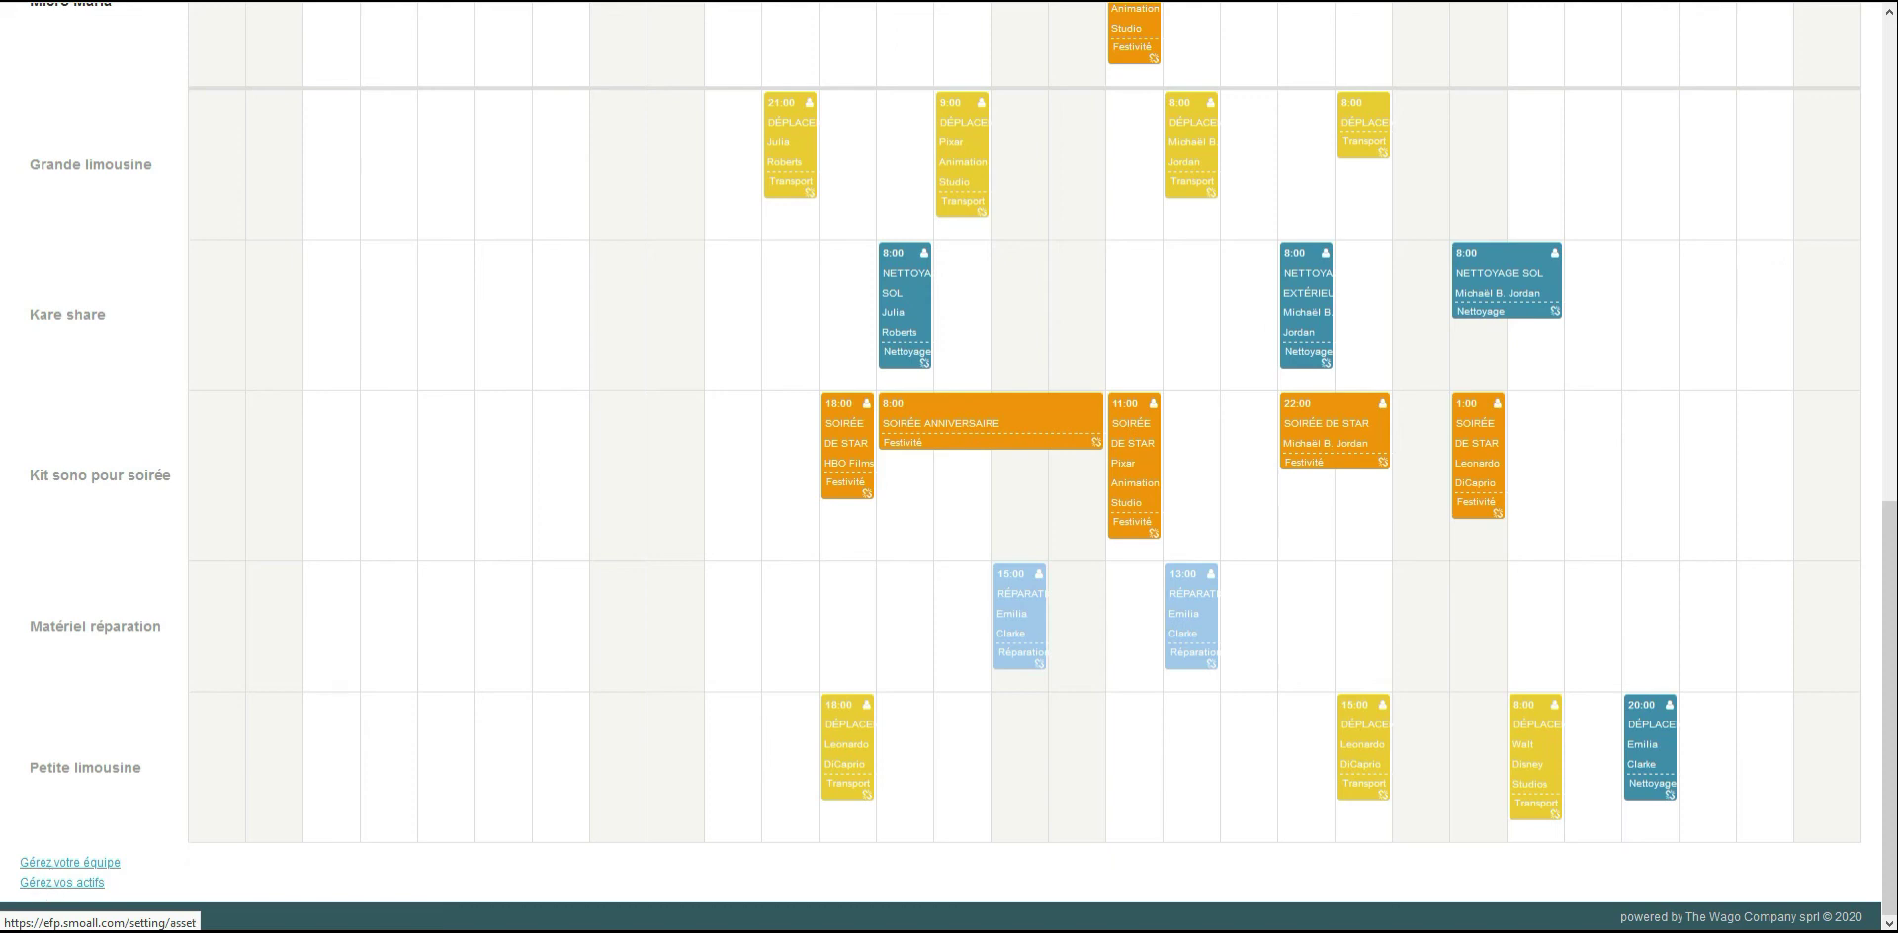
{"action": "scroll", "coordinate": [50, 889], "scroll_direction": "up", "scroll_amount": 7}
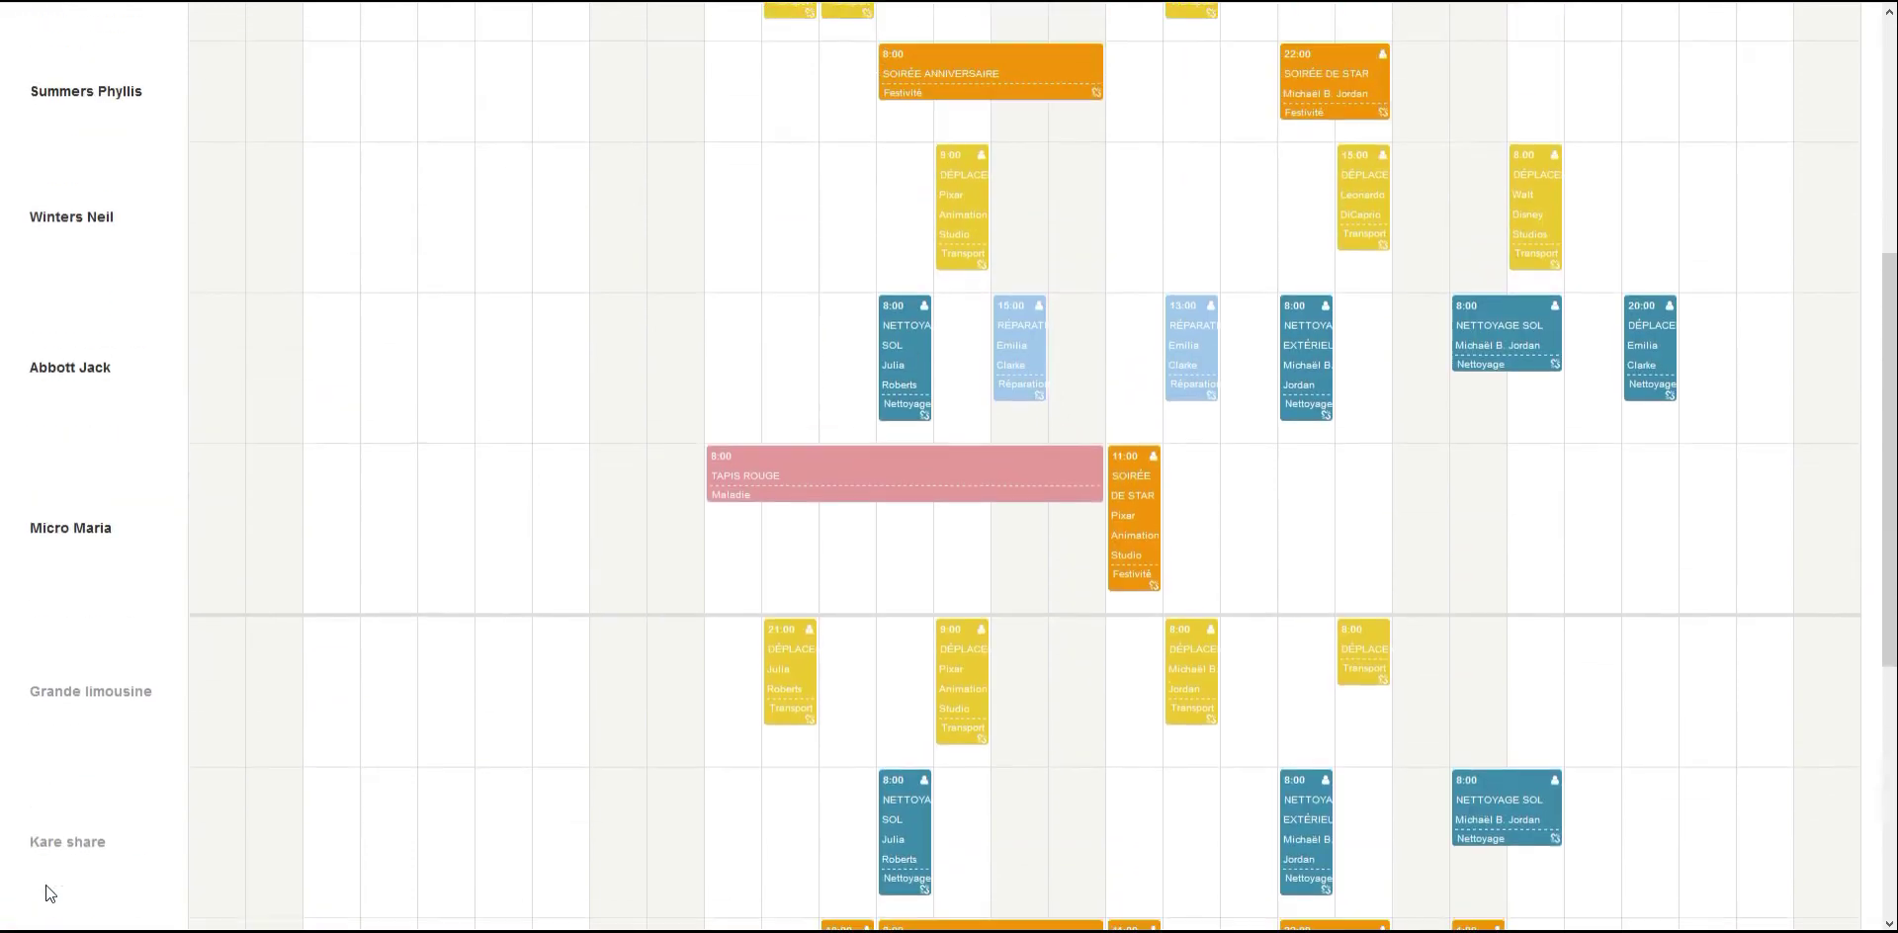
{"action": "scroll", "coordinate": [51, 893], "scroll_direction": "up", "scroll_amount": 3}
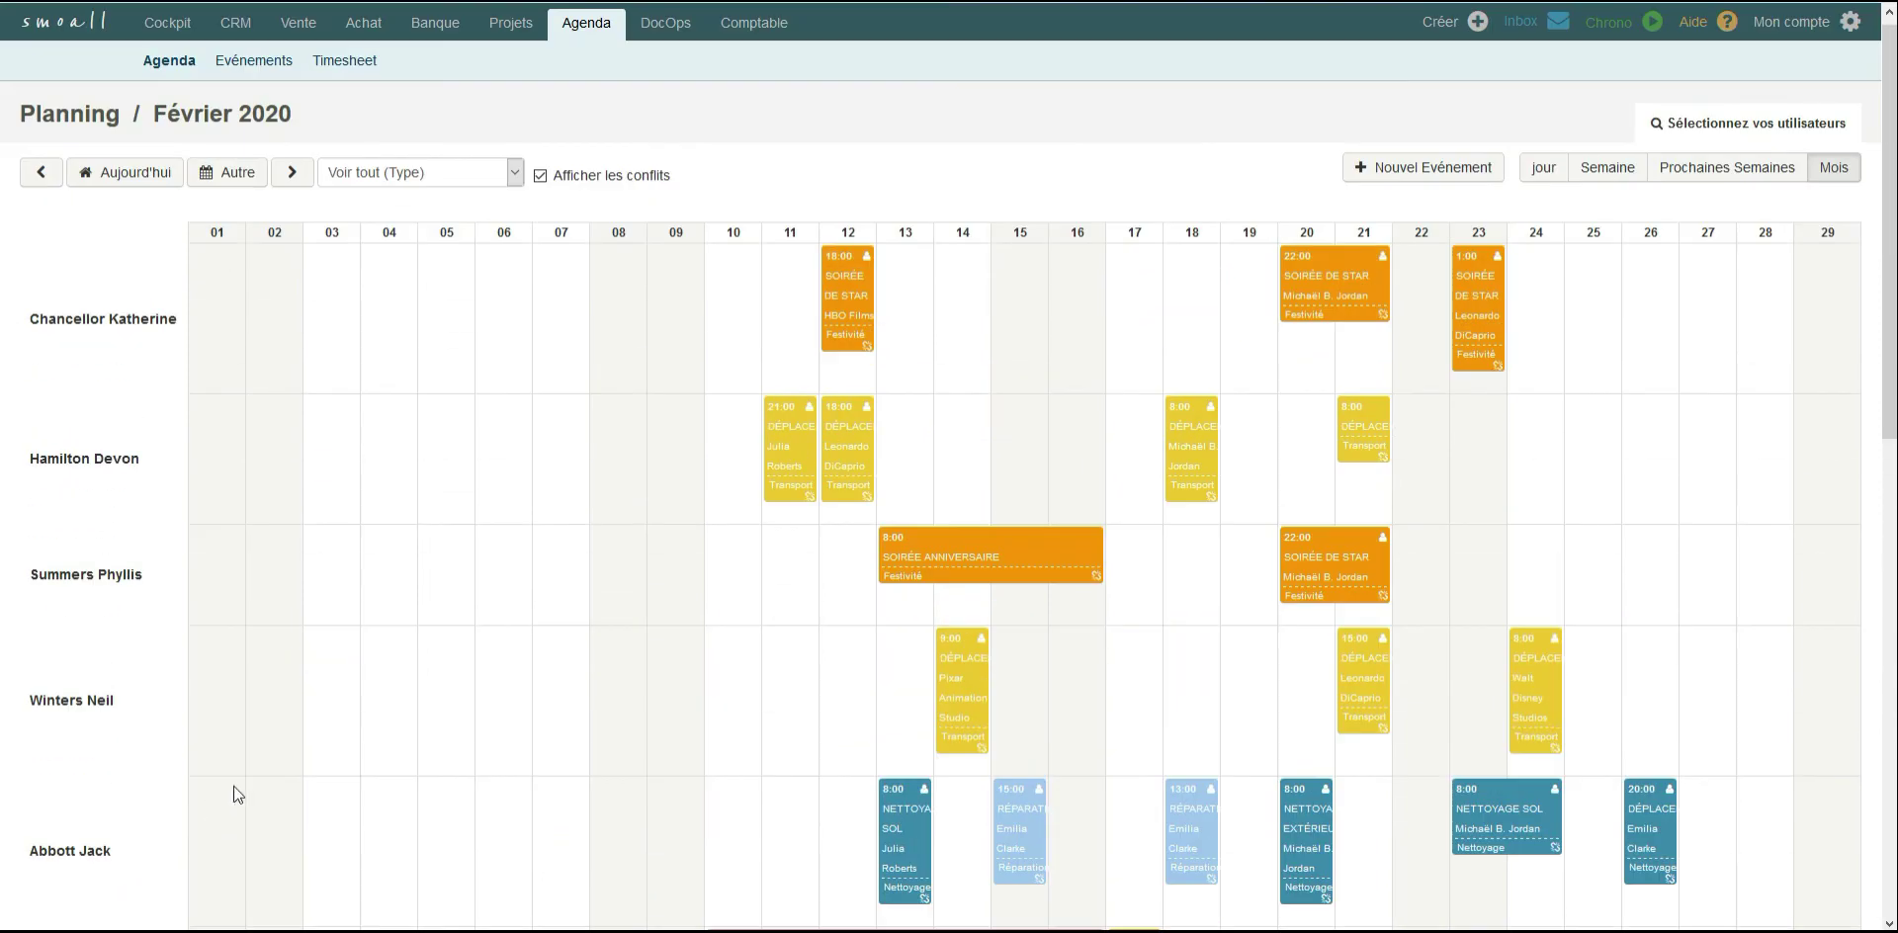
Open the planning event types for editing in the account's customizable field settings.
{"action": "left_click", "coordinate": [1807, 22]}
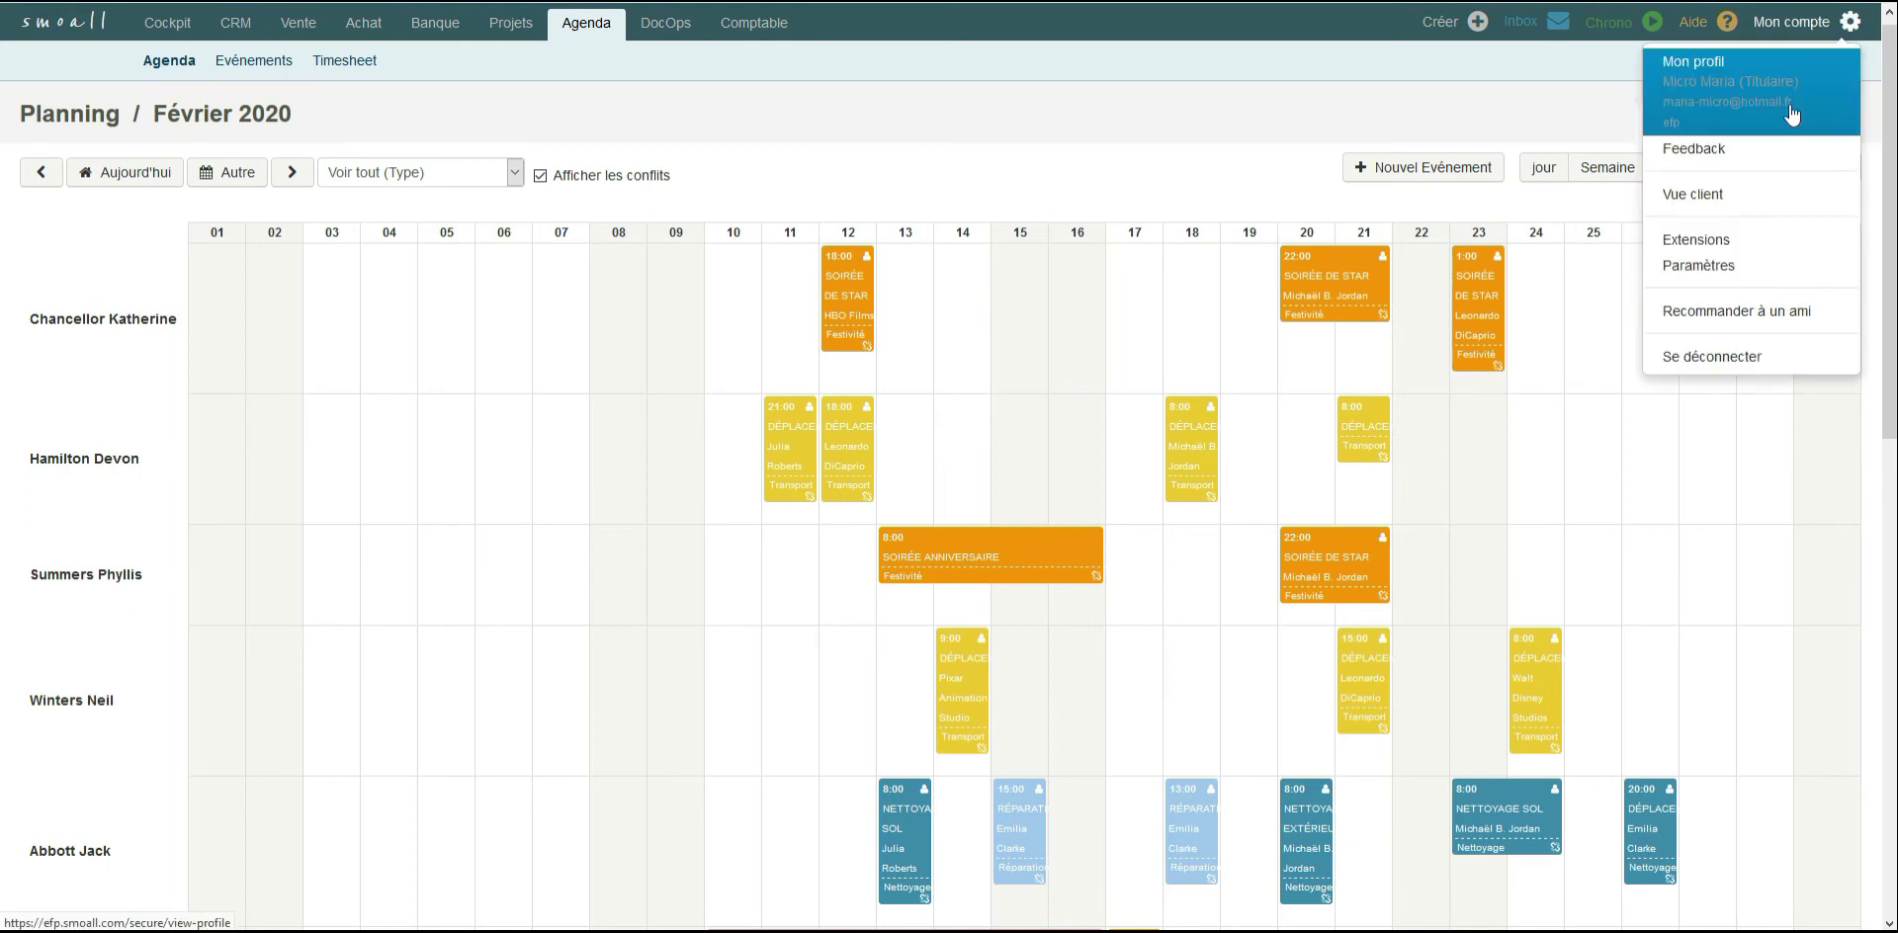
{"action": "left_click", "coordinate": [1714, 267]}
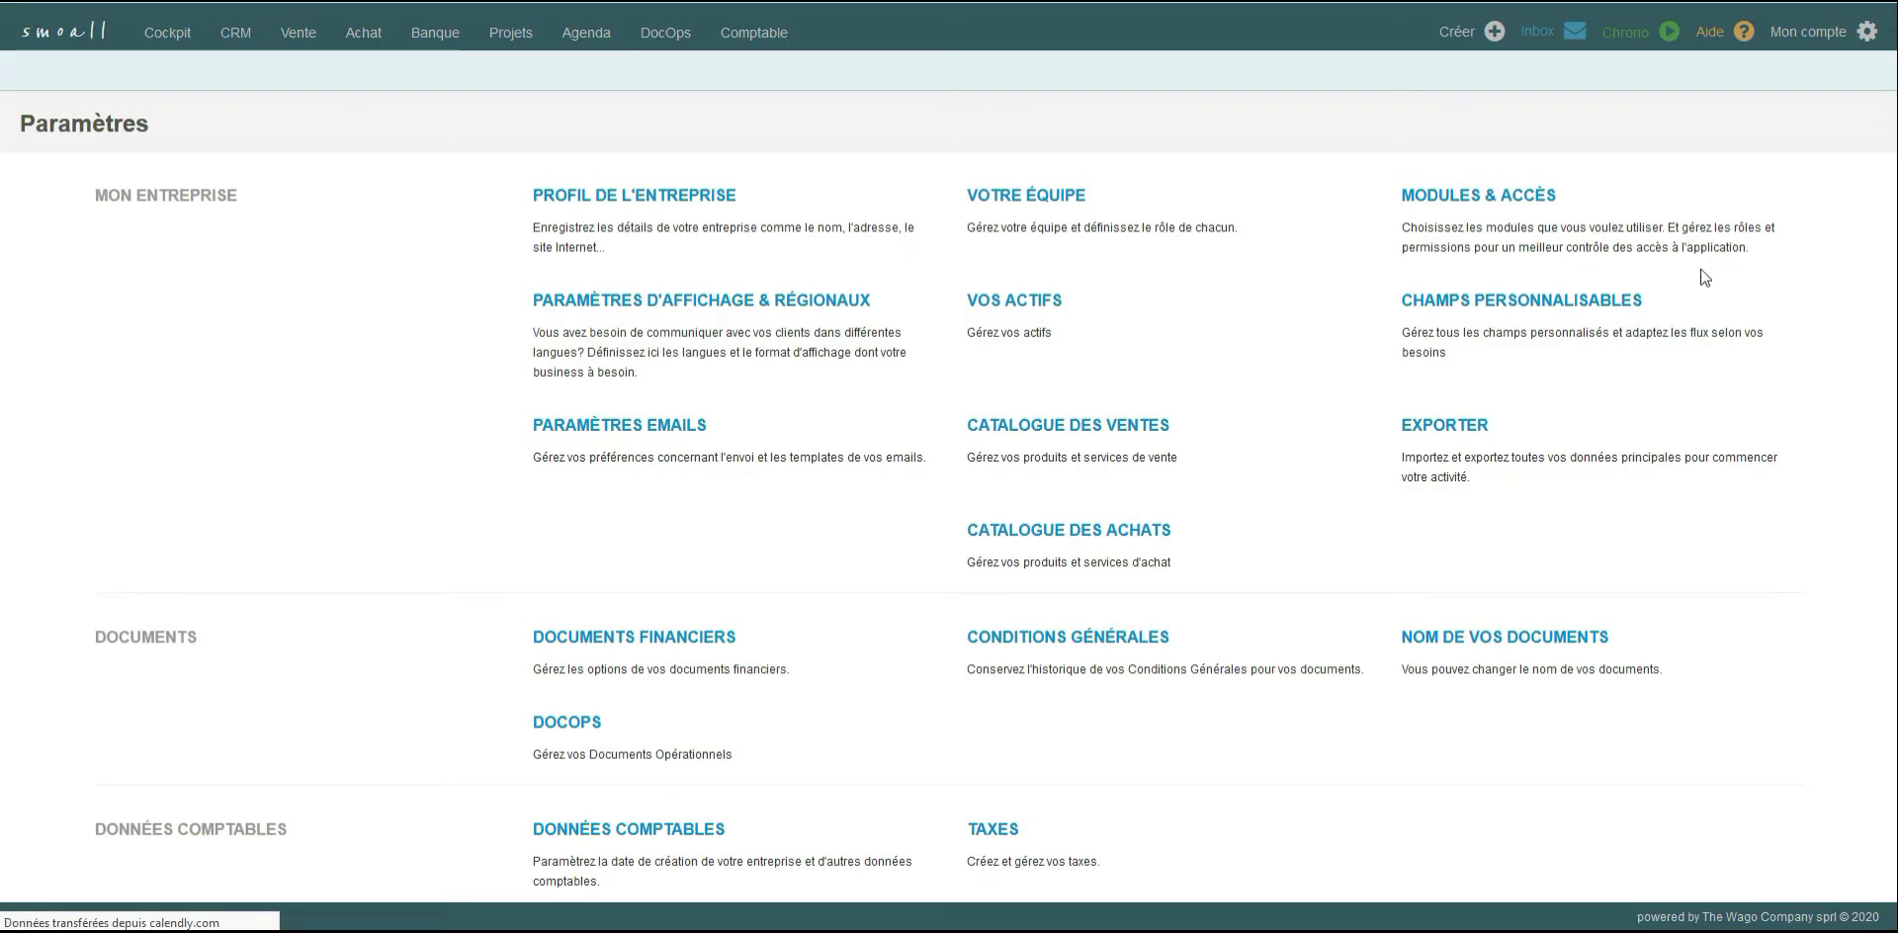
{"action": "left_click", "coordinate": [1503, 303]}
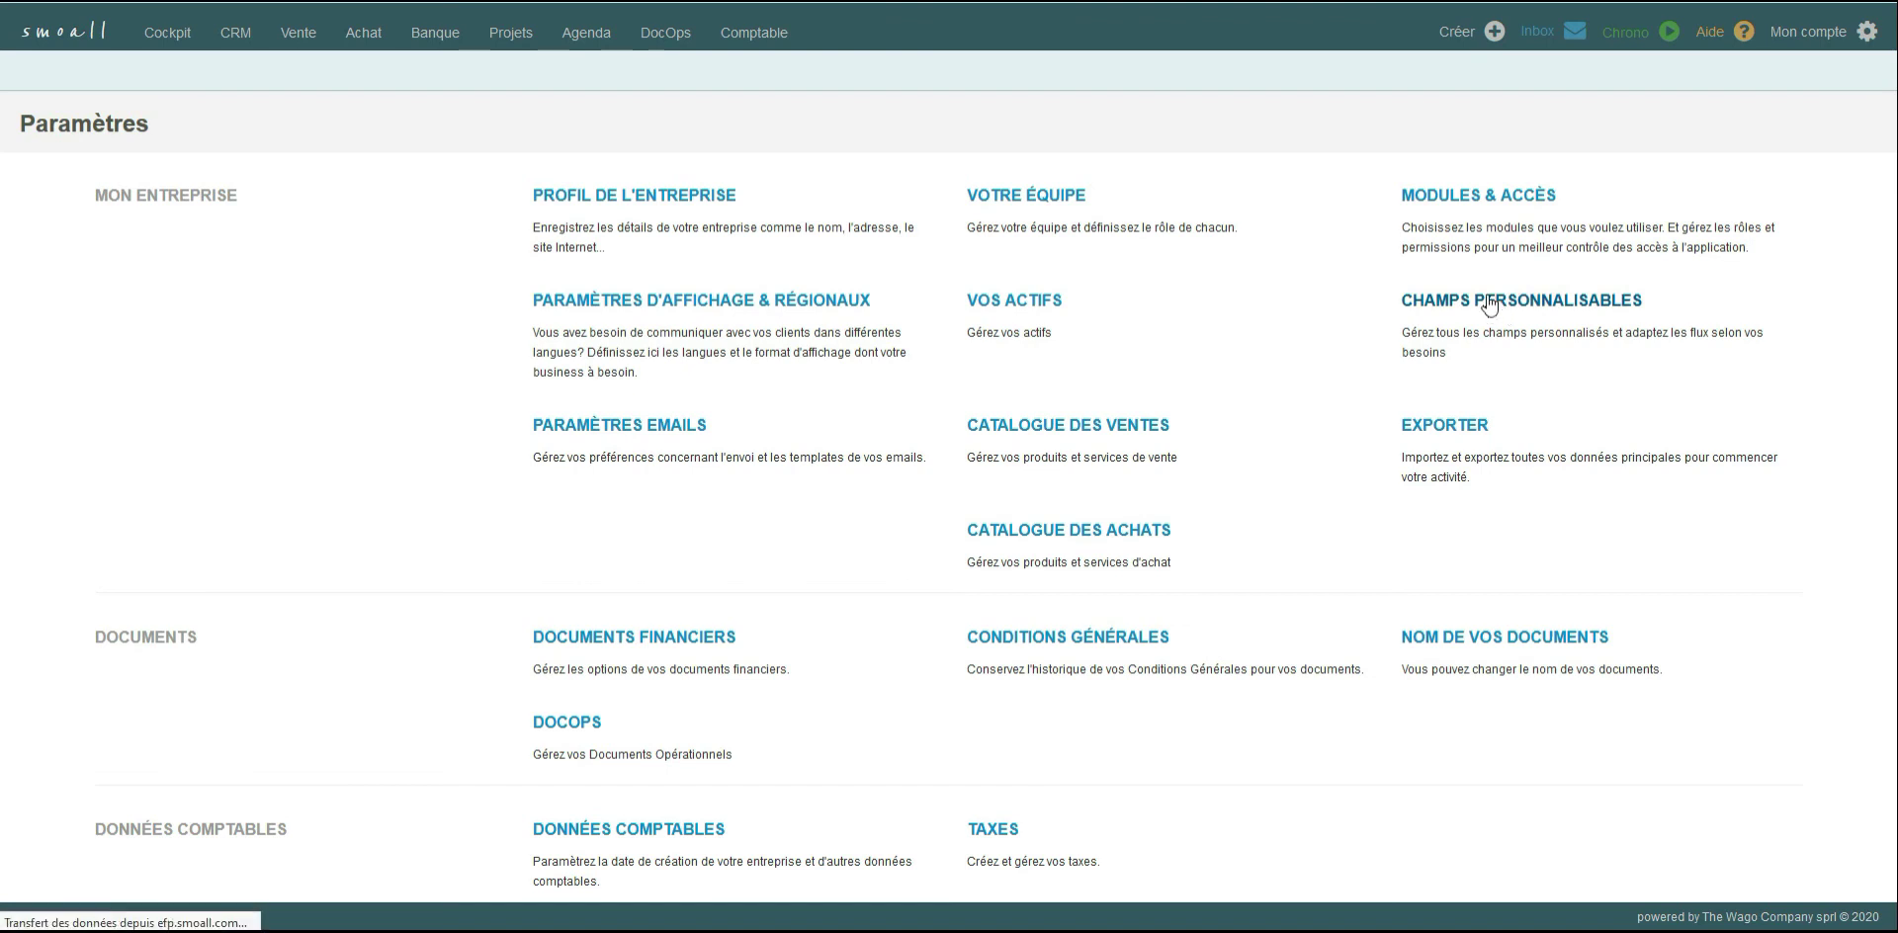
{"action": "scroll", "coordinate": [1483, 299], "scroll_direction": "down", "scroll_amount": 5}
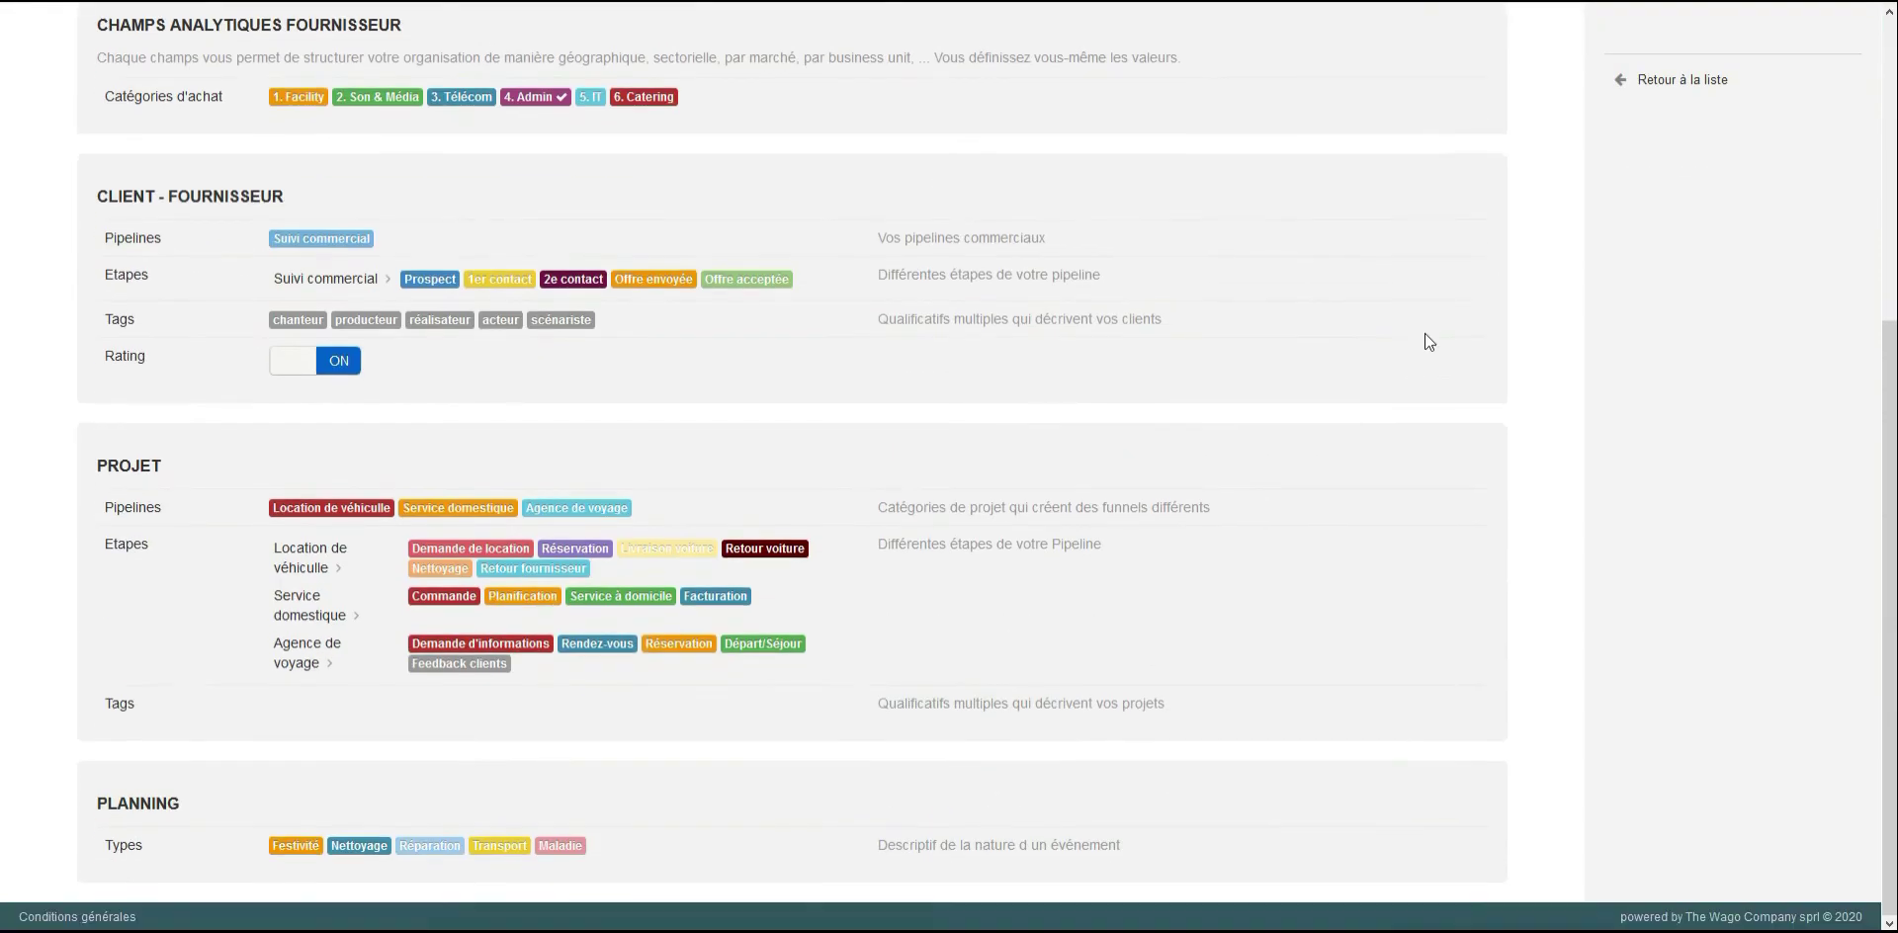
{"action": "left_click", "coordinate": [482, 856]}
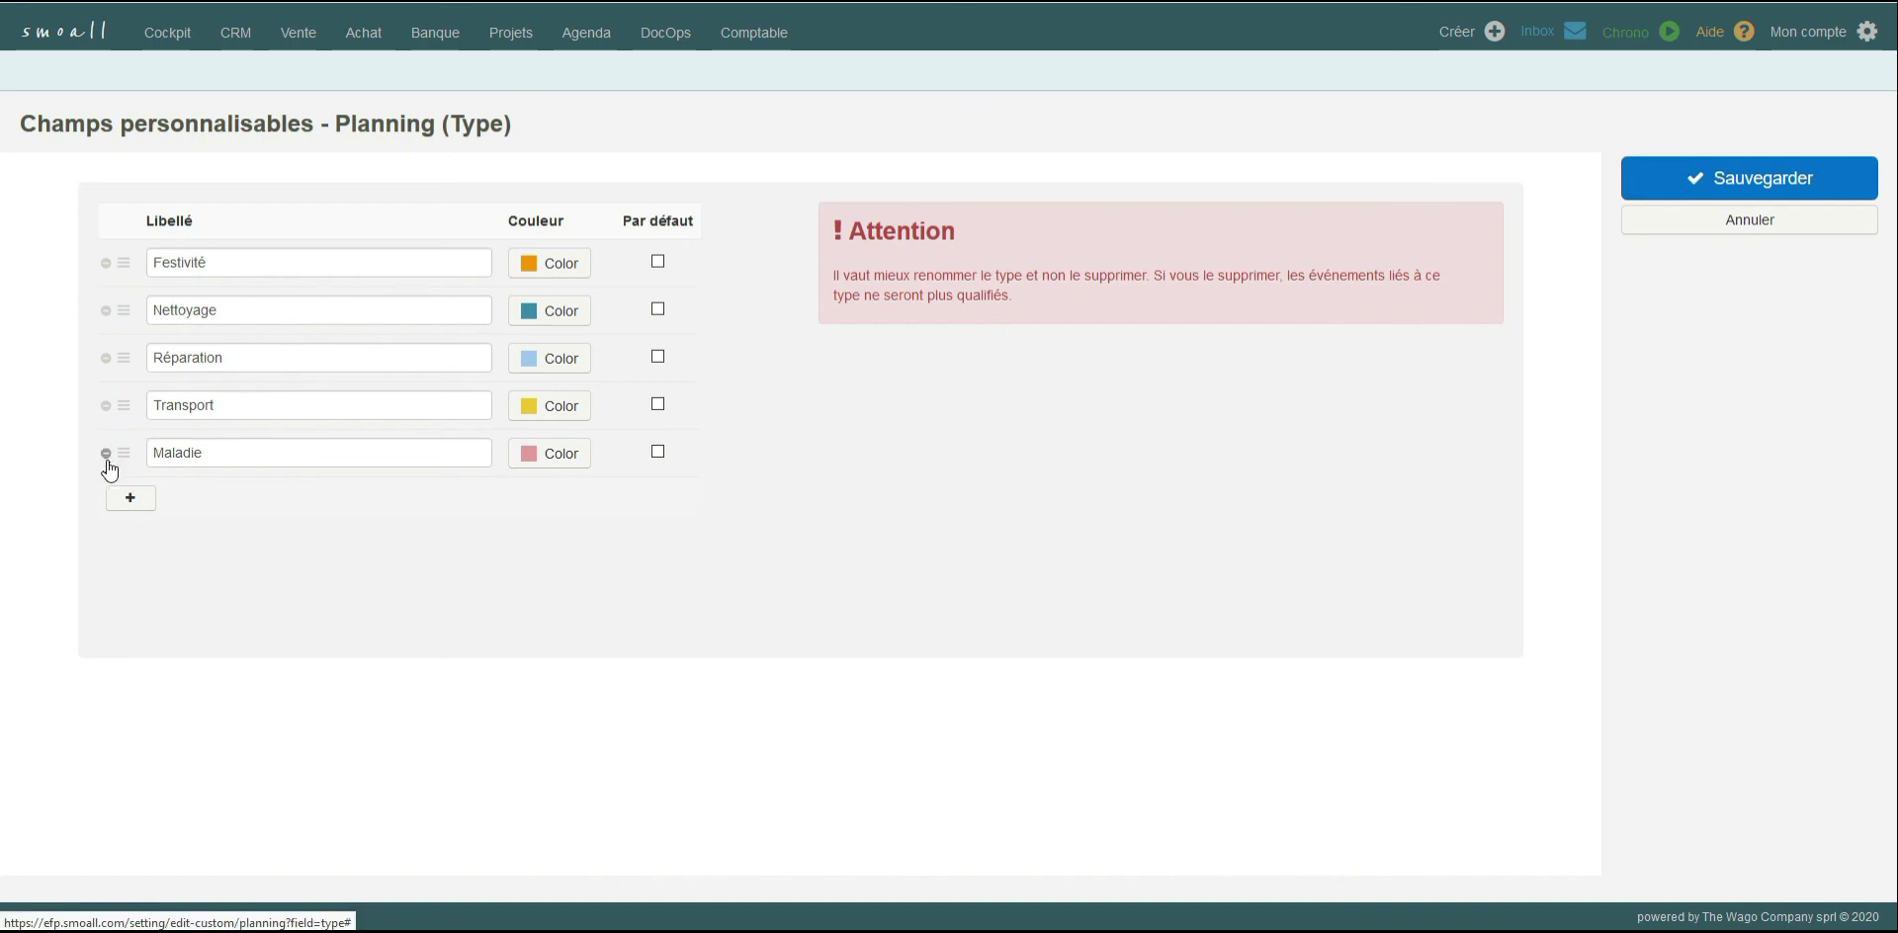
Add a planning event type named Intervention with a mauve colour and save the type list.
{"action": "mouse_move", "coordinate": [123, 457]}
{"action": "left_mouse_down"}
{"action": "mouse_move", "coordinate": [126, 344]}
{"action": "mouse_move", "coordinate": [132, 472]}
{"action": "left_mouse_up"}
{"action": "left_click", "coordinate": [131, 500]}
{"action": "left_click", "coordinate": [174, 492]}
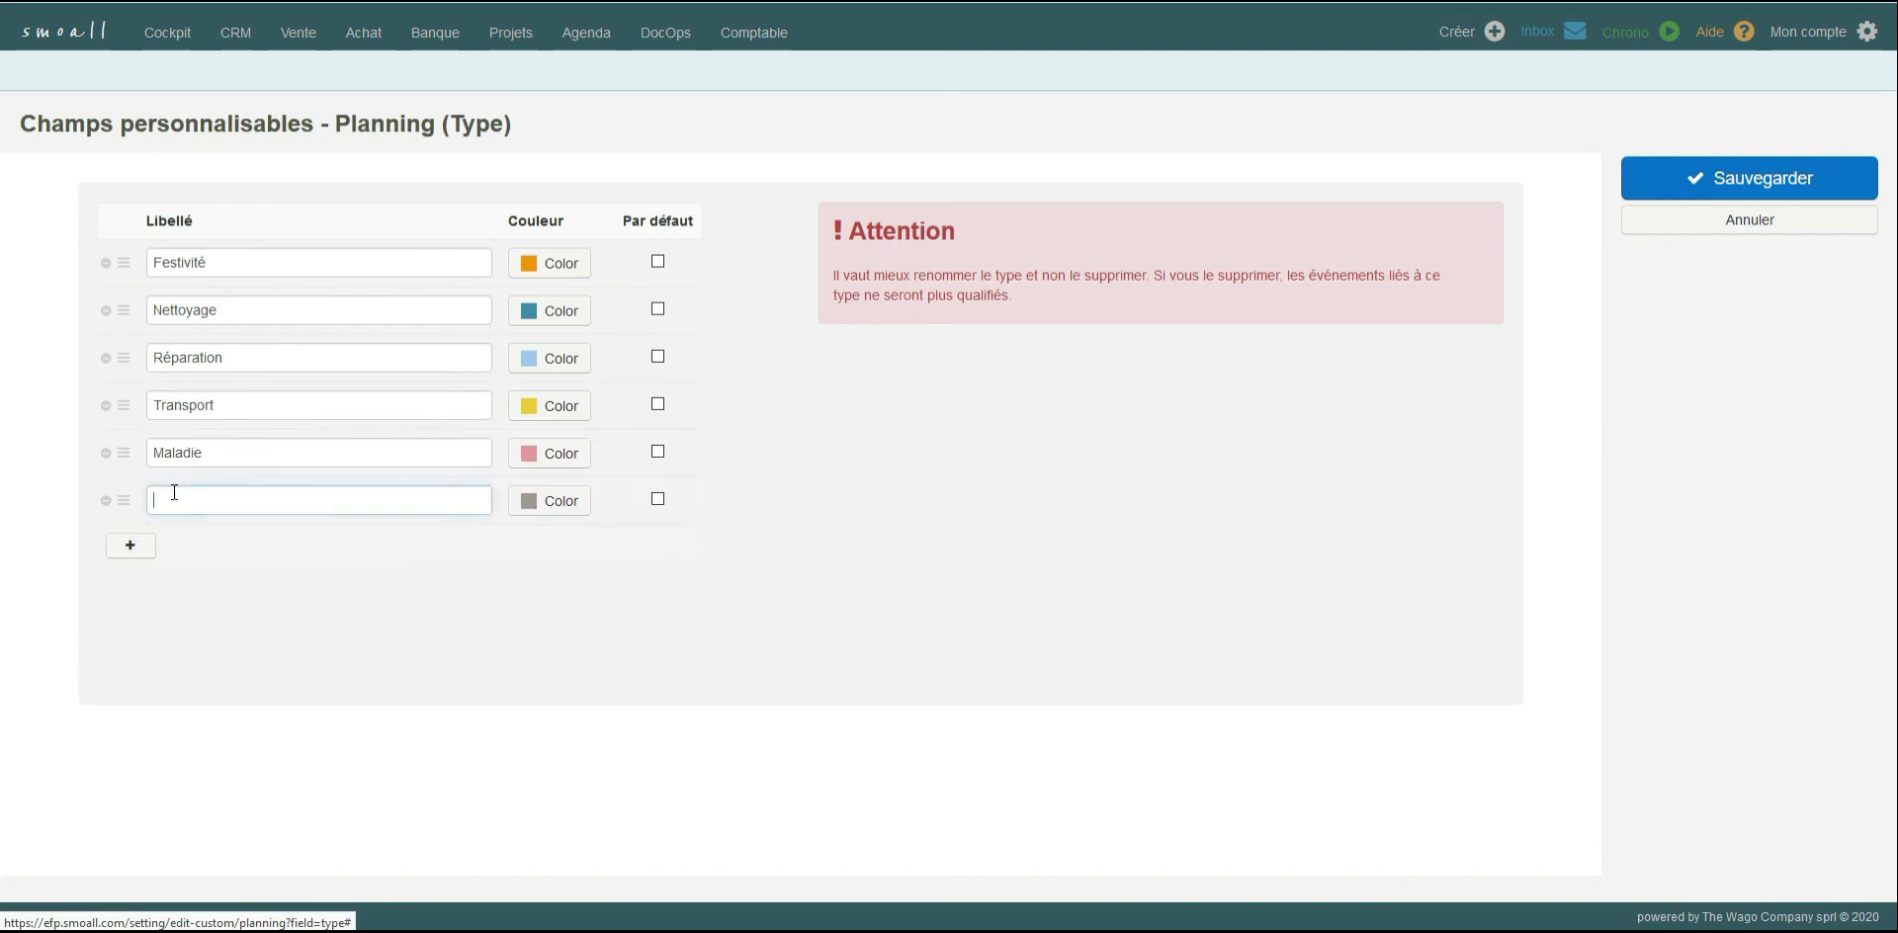
{"action": "type", "text": "Intervention"}
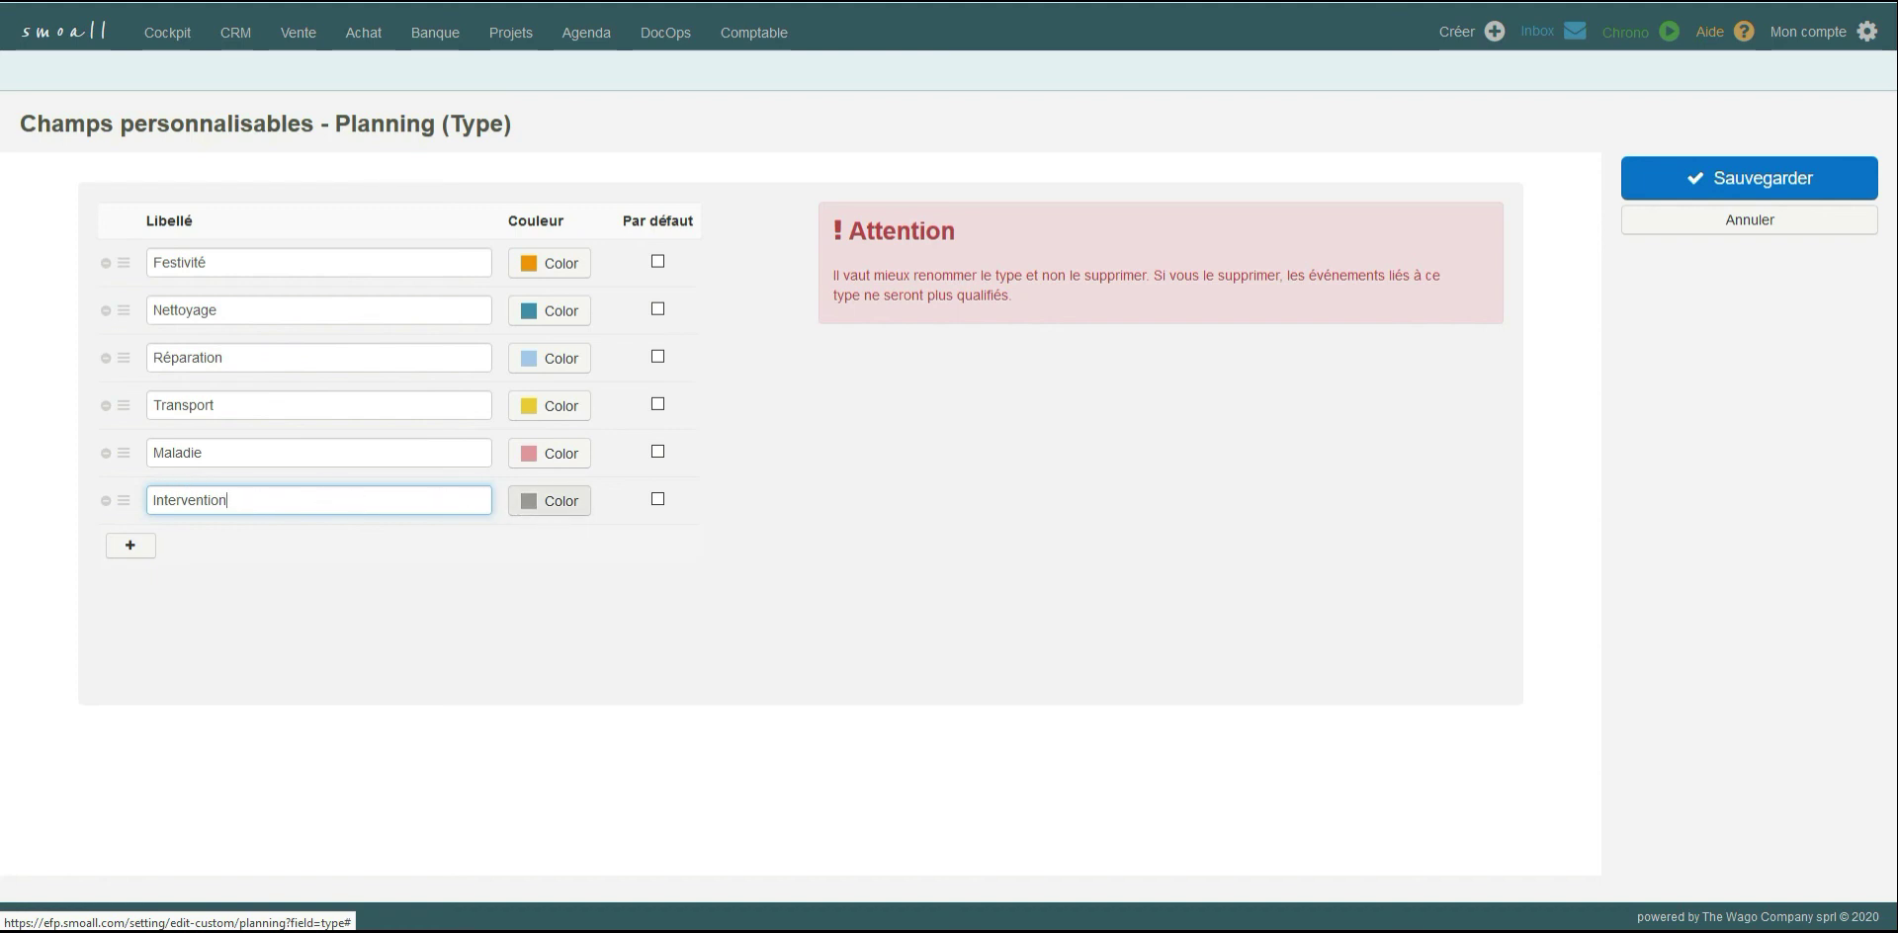
{"action": "left_click", "coordinate": [549, 500]}
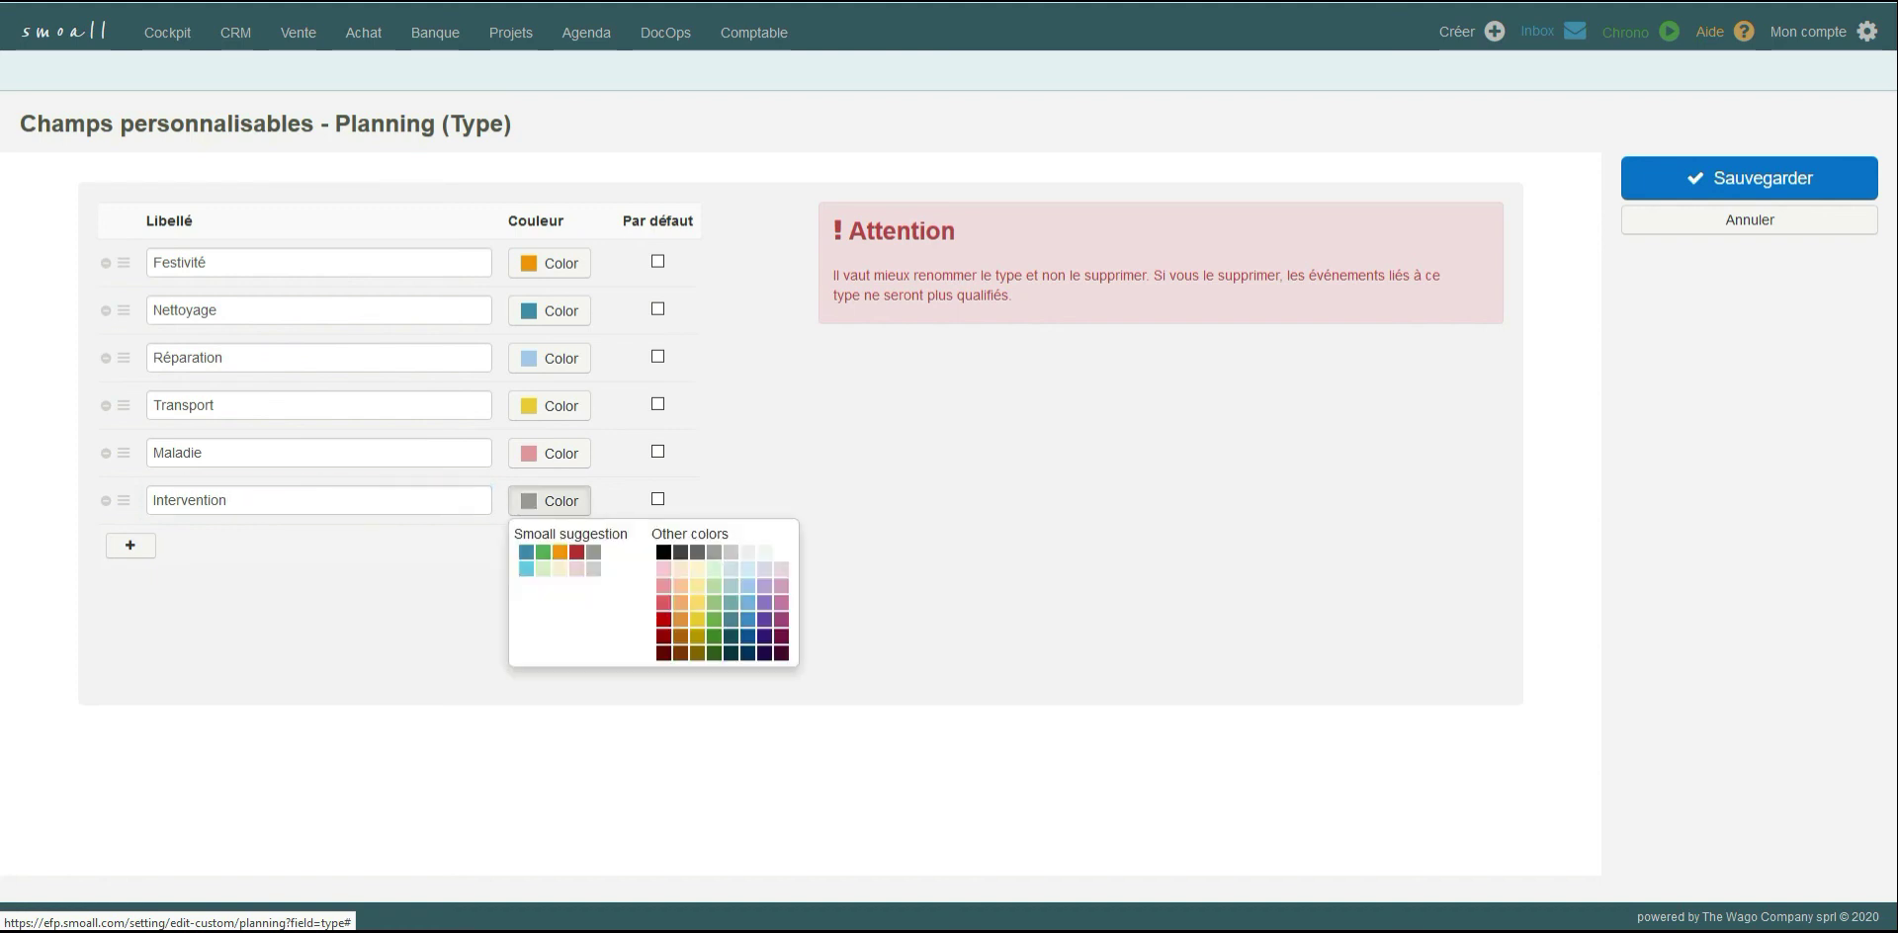
{"action": "left_click", "coordinate": [782, 605]}
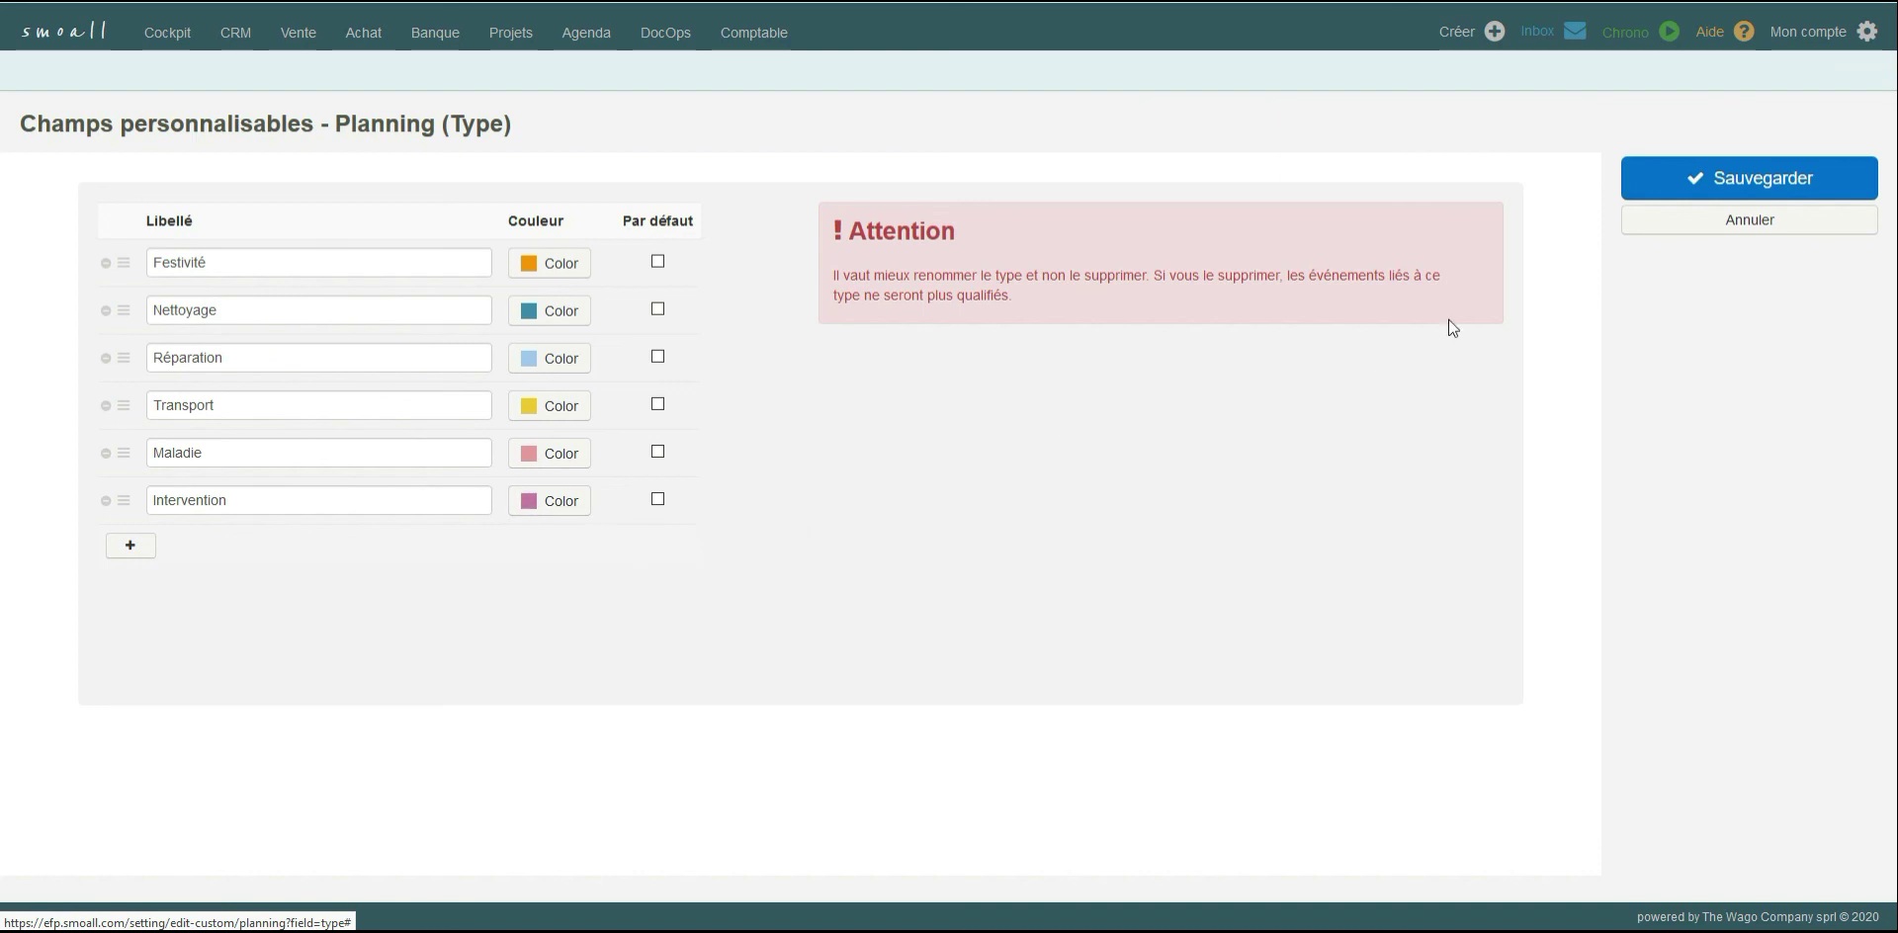
{"action": "left_click", "coordinate": [1698, 190]}
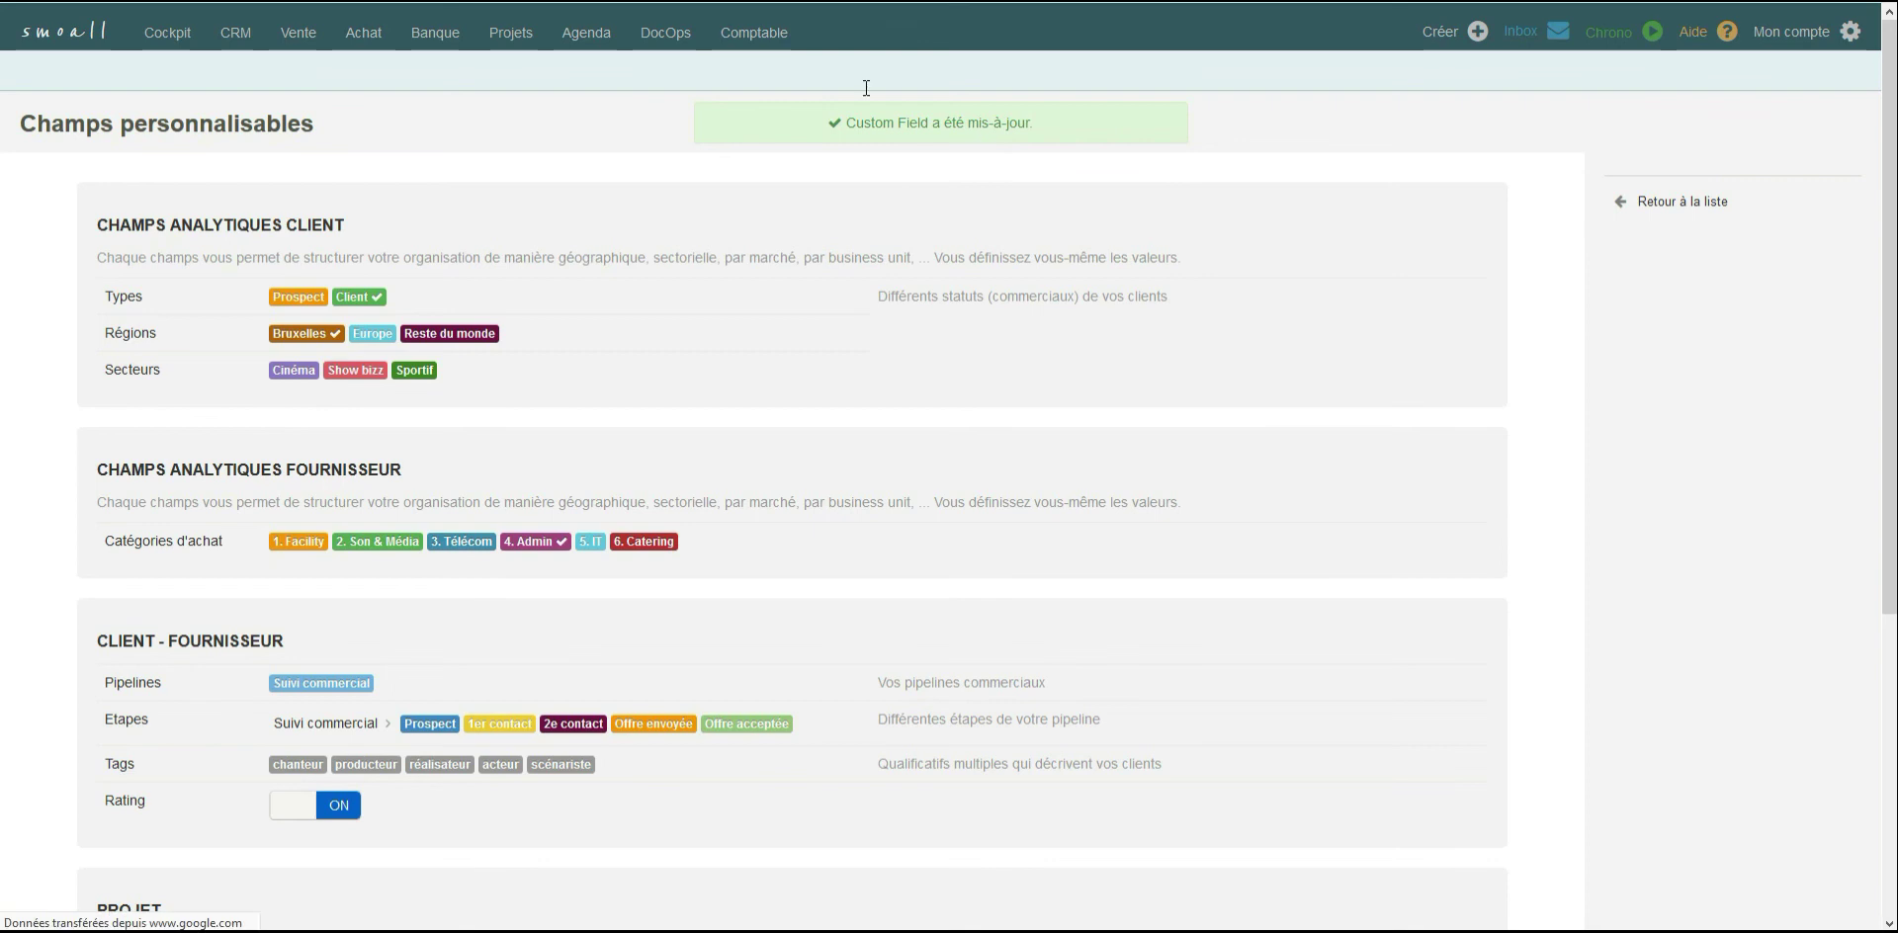
Return to the agenda, check the type choices in a new event form for Intervention, and close the form unsaved.
{"action": "left_click", "coordinate": [585, 37]}
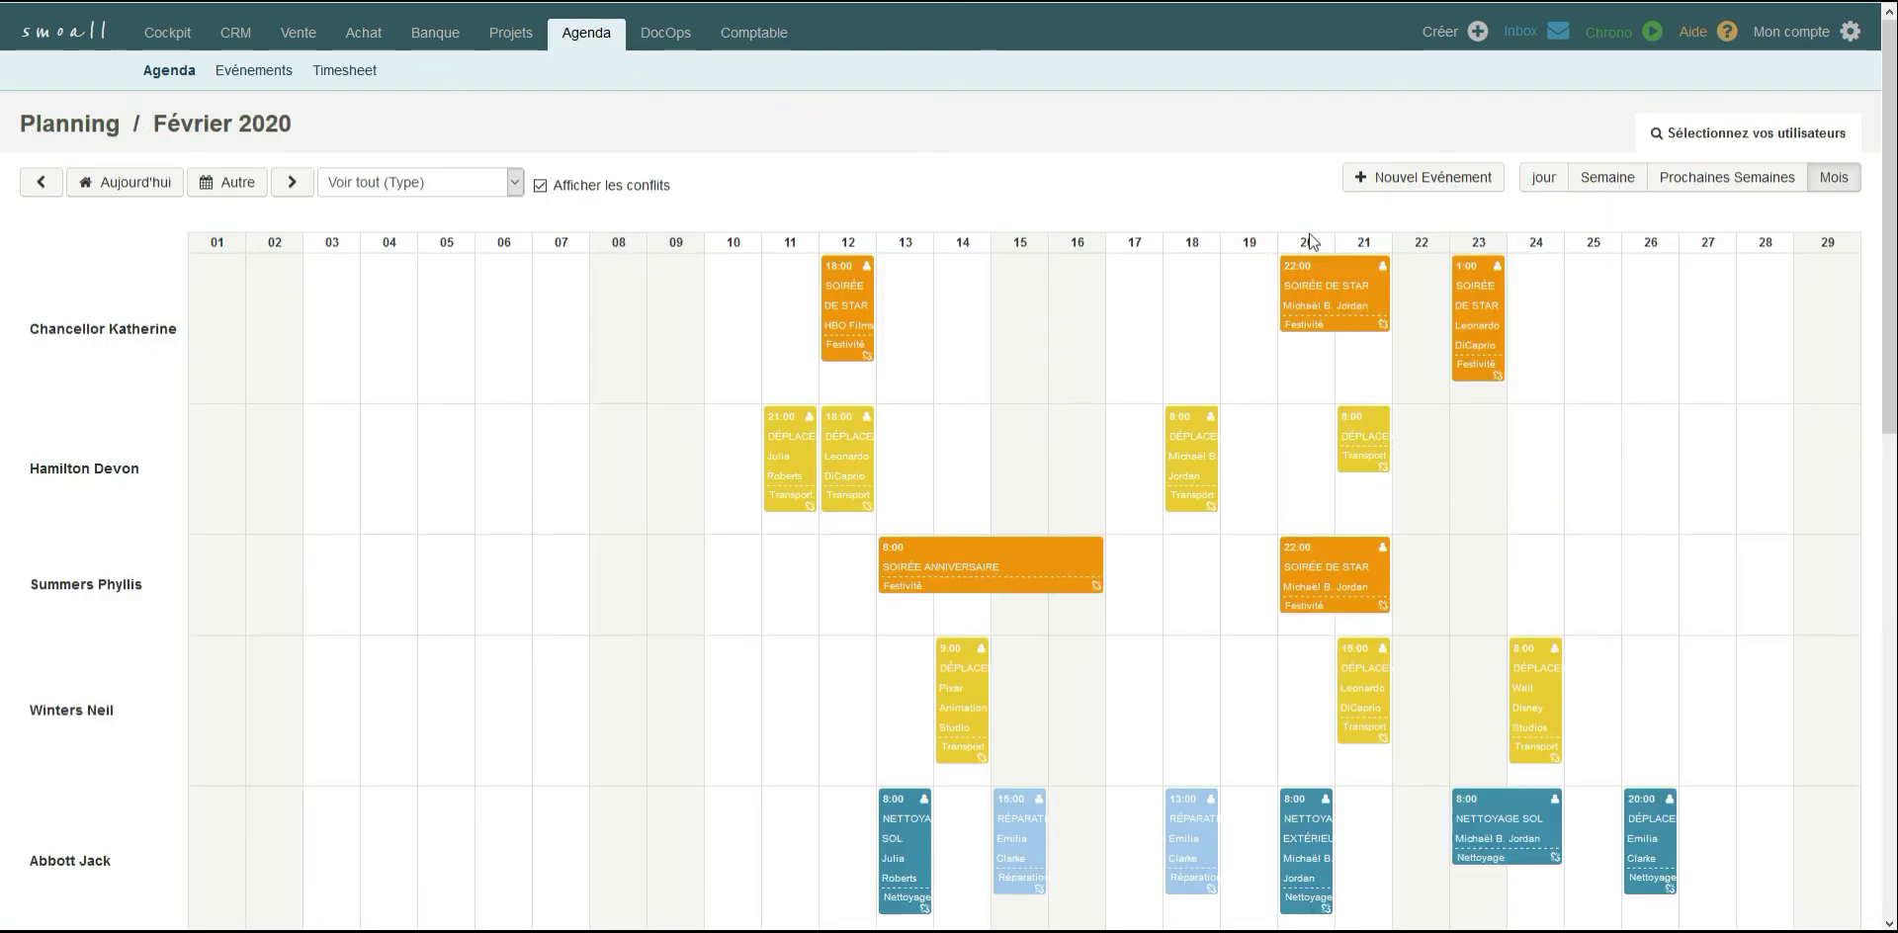
{"action": "left_click", "coordinate": [1407, 185]}
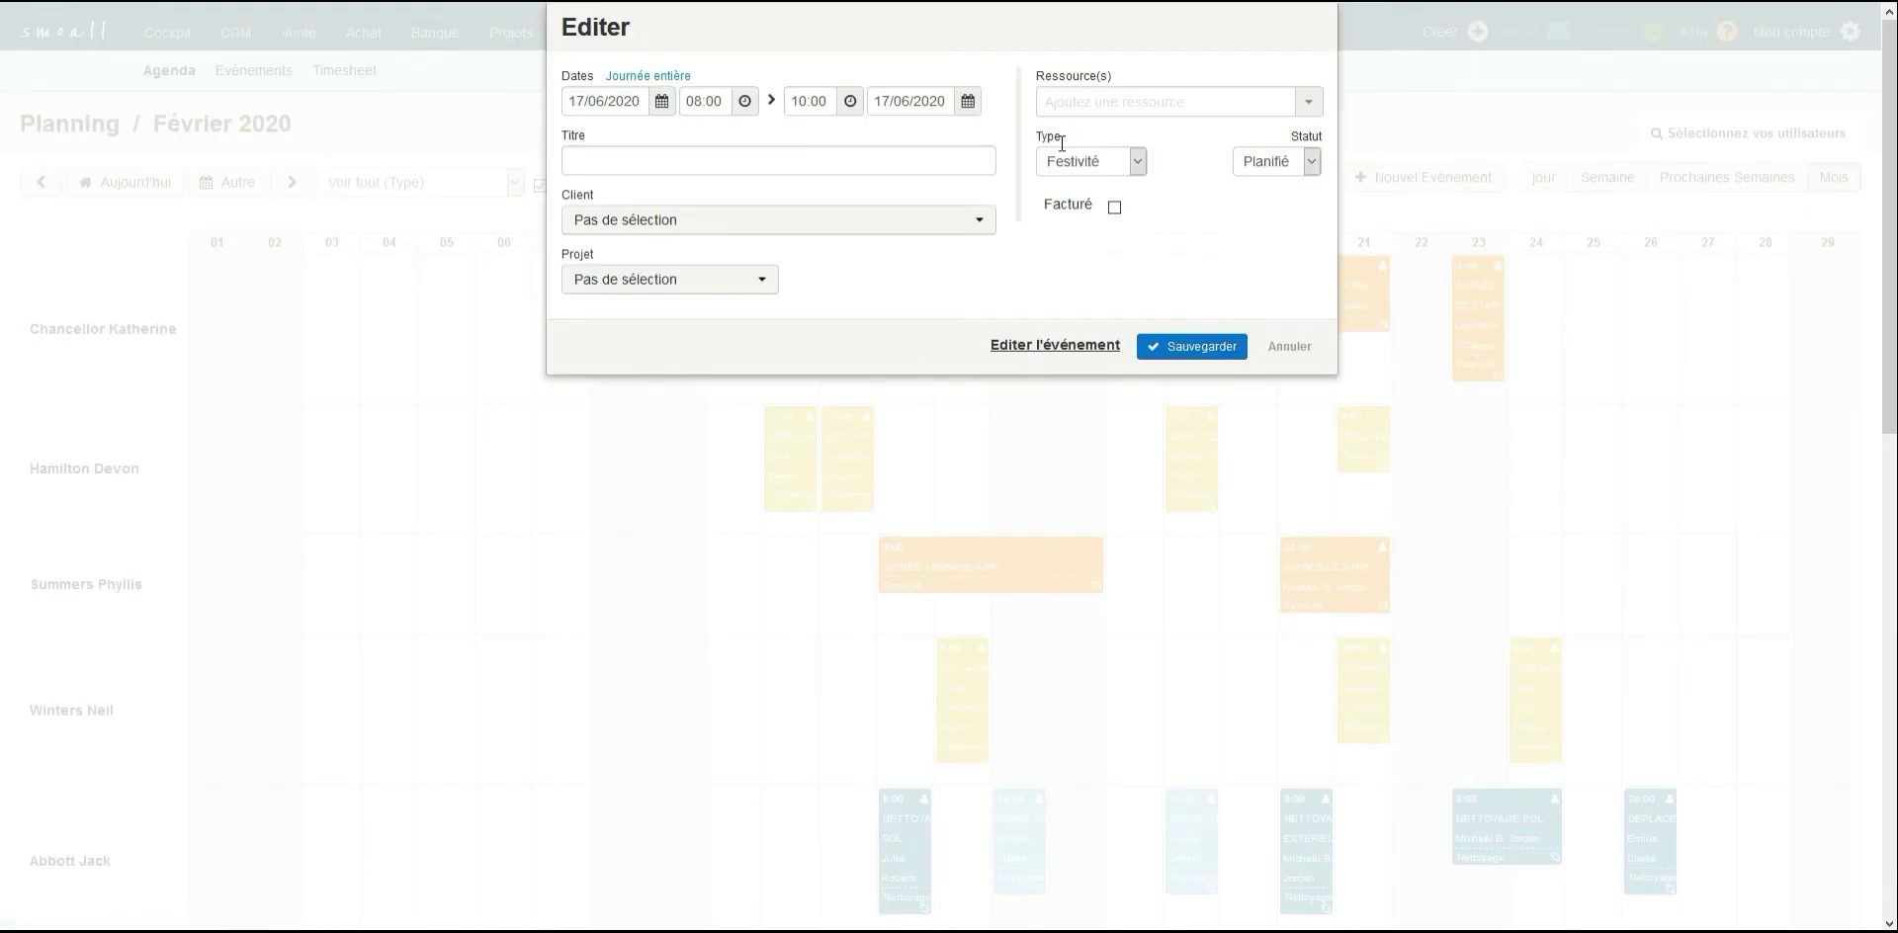
{"action": "left_click", "coordinate": [1138, 164]}
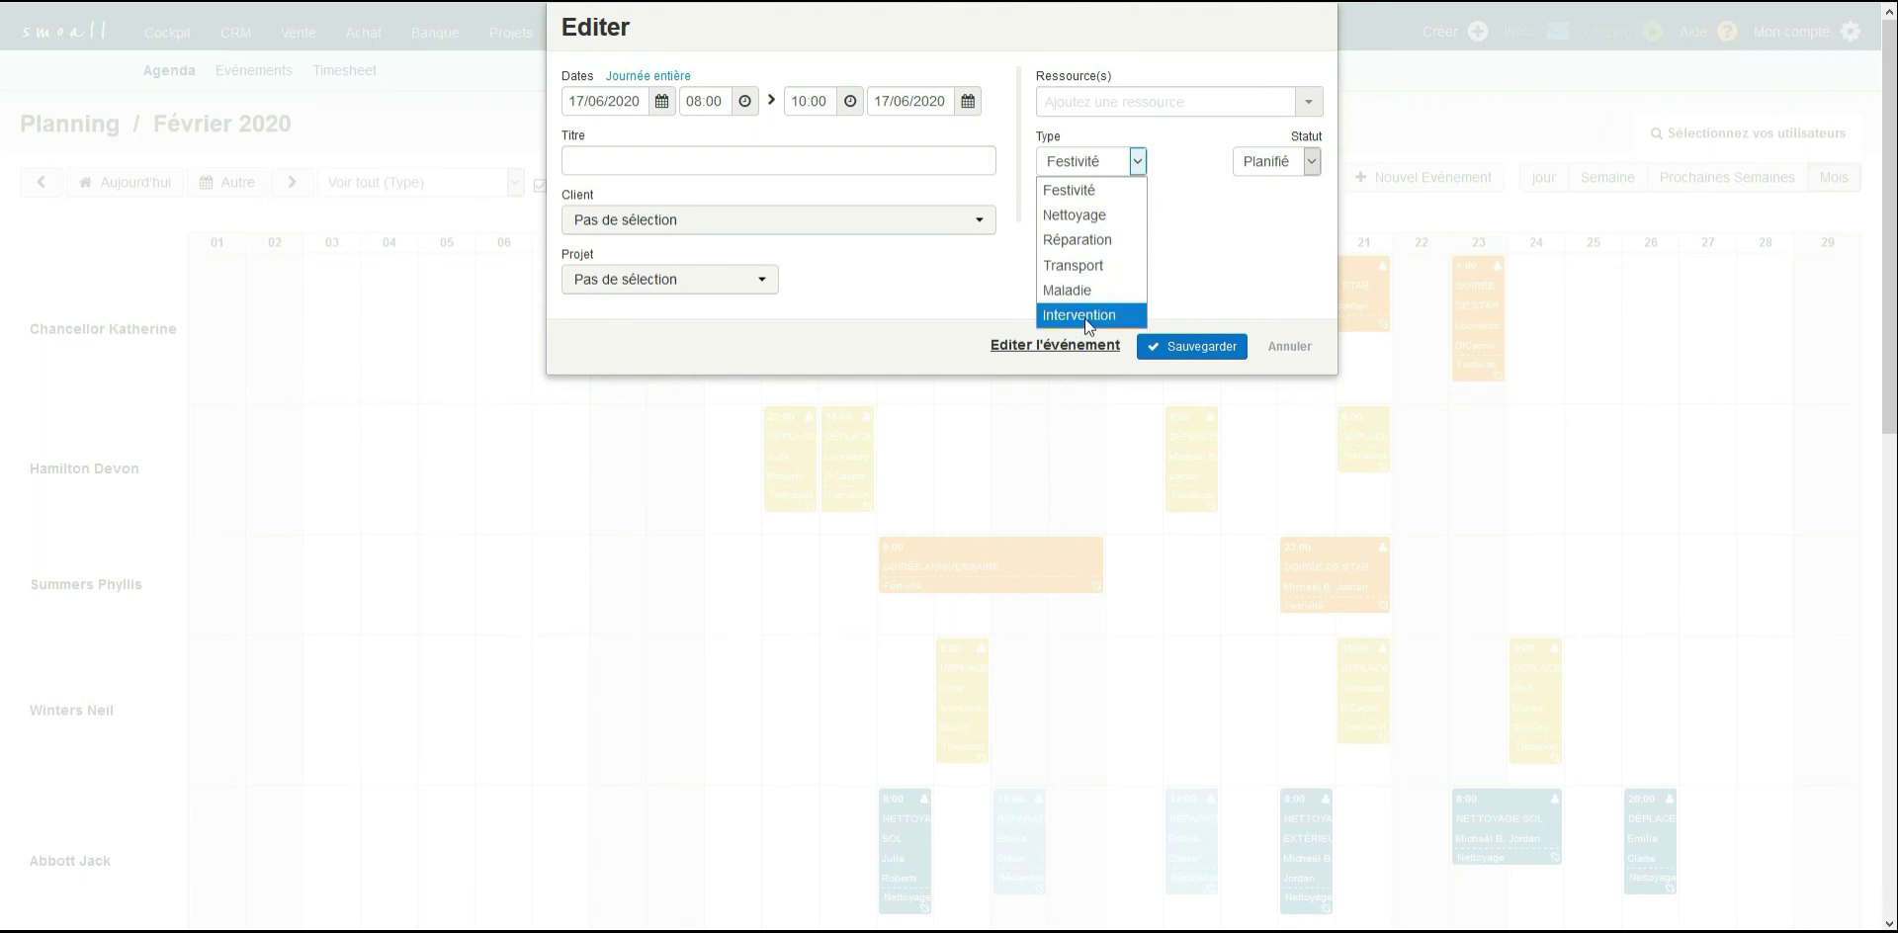
{"action": "left_click", "coordinate": [1284, 352]}
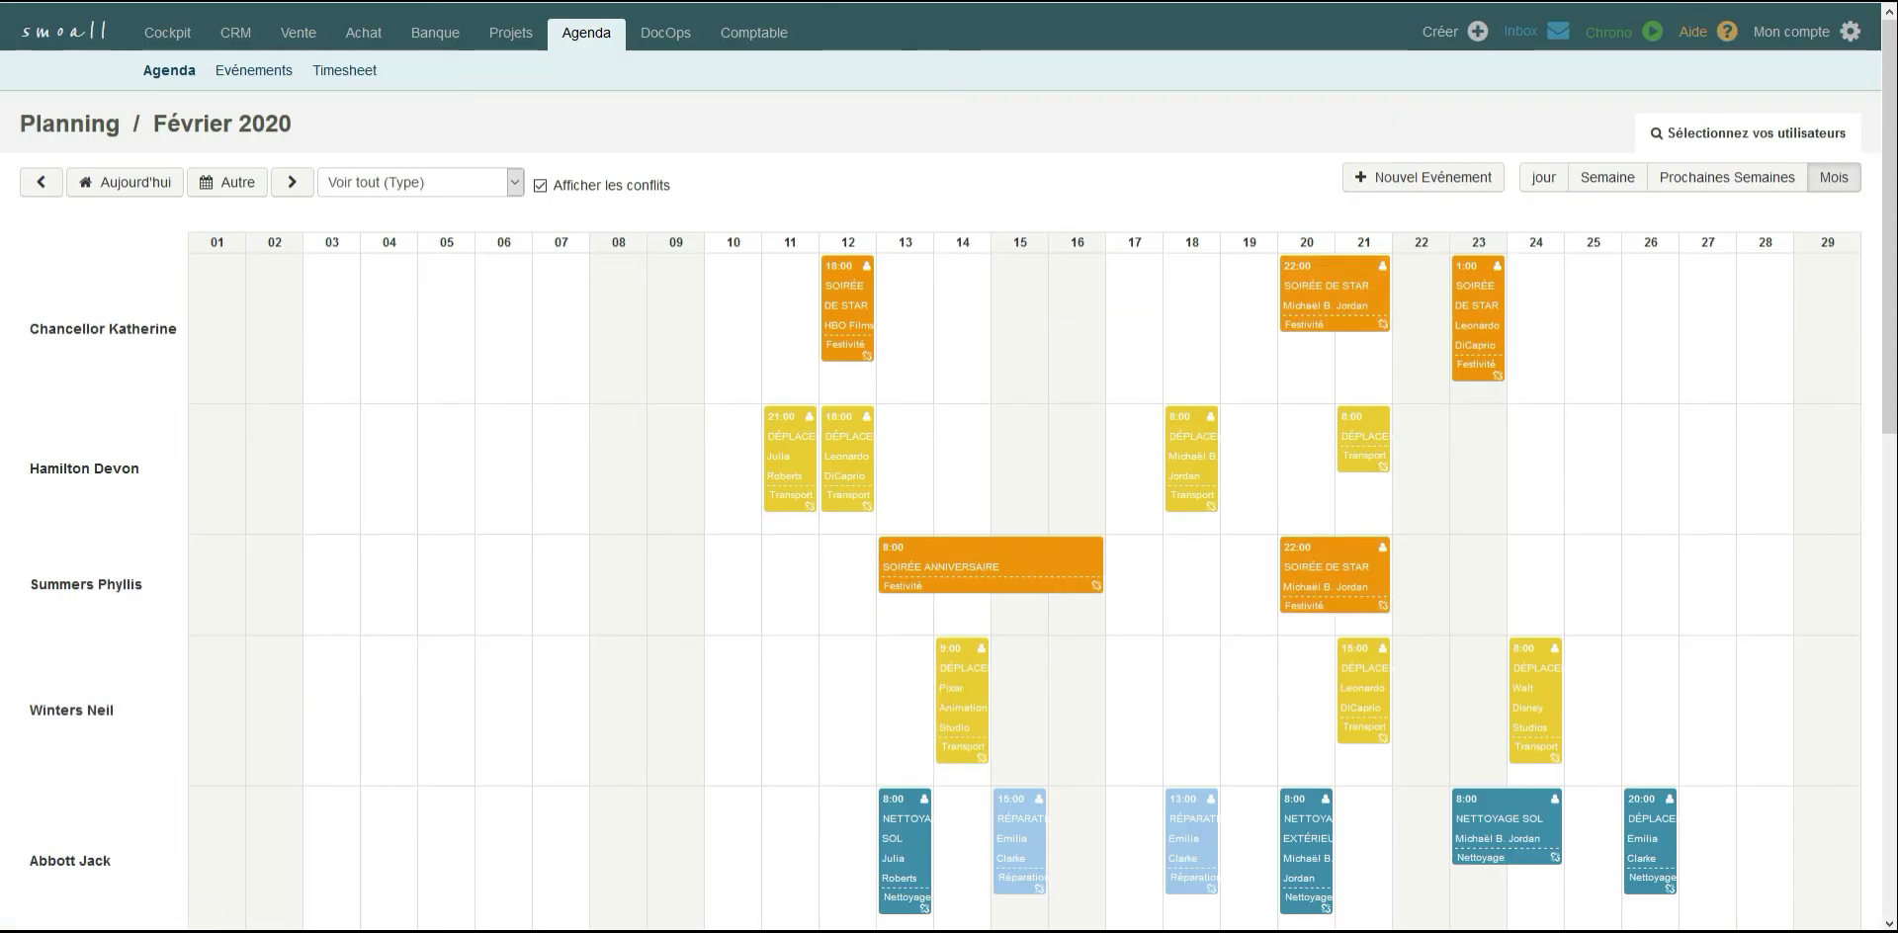
Look through the list of all events and return to the February 2020 planning.
{"action": "left_click", "coordinate": [253, 77]}
{"action": "scroll", "coordinate": [436, 322], "scroll_direction": "down", "scroll_amount": 2}
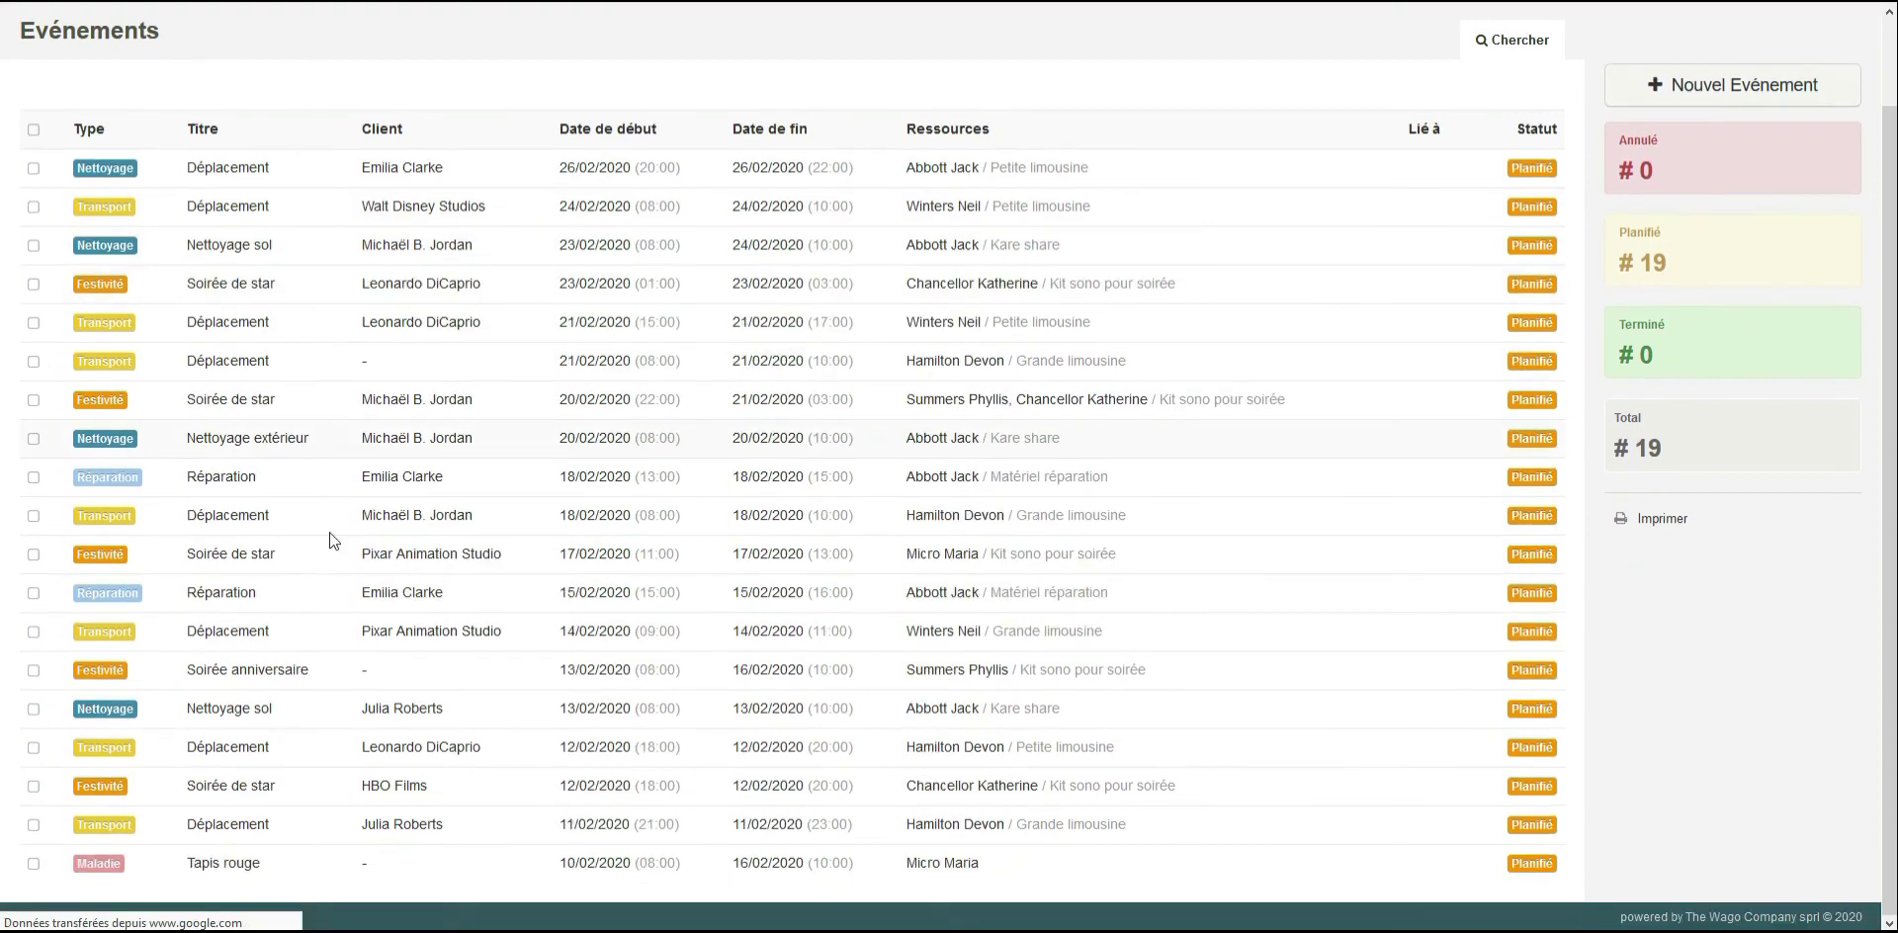
{"action": "scroll", "coordinate": [337, 379], "scroll_direction": "up", "scroll_amount": 2}
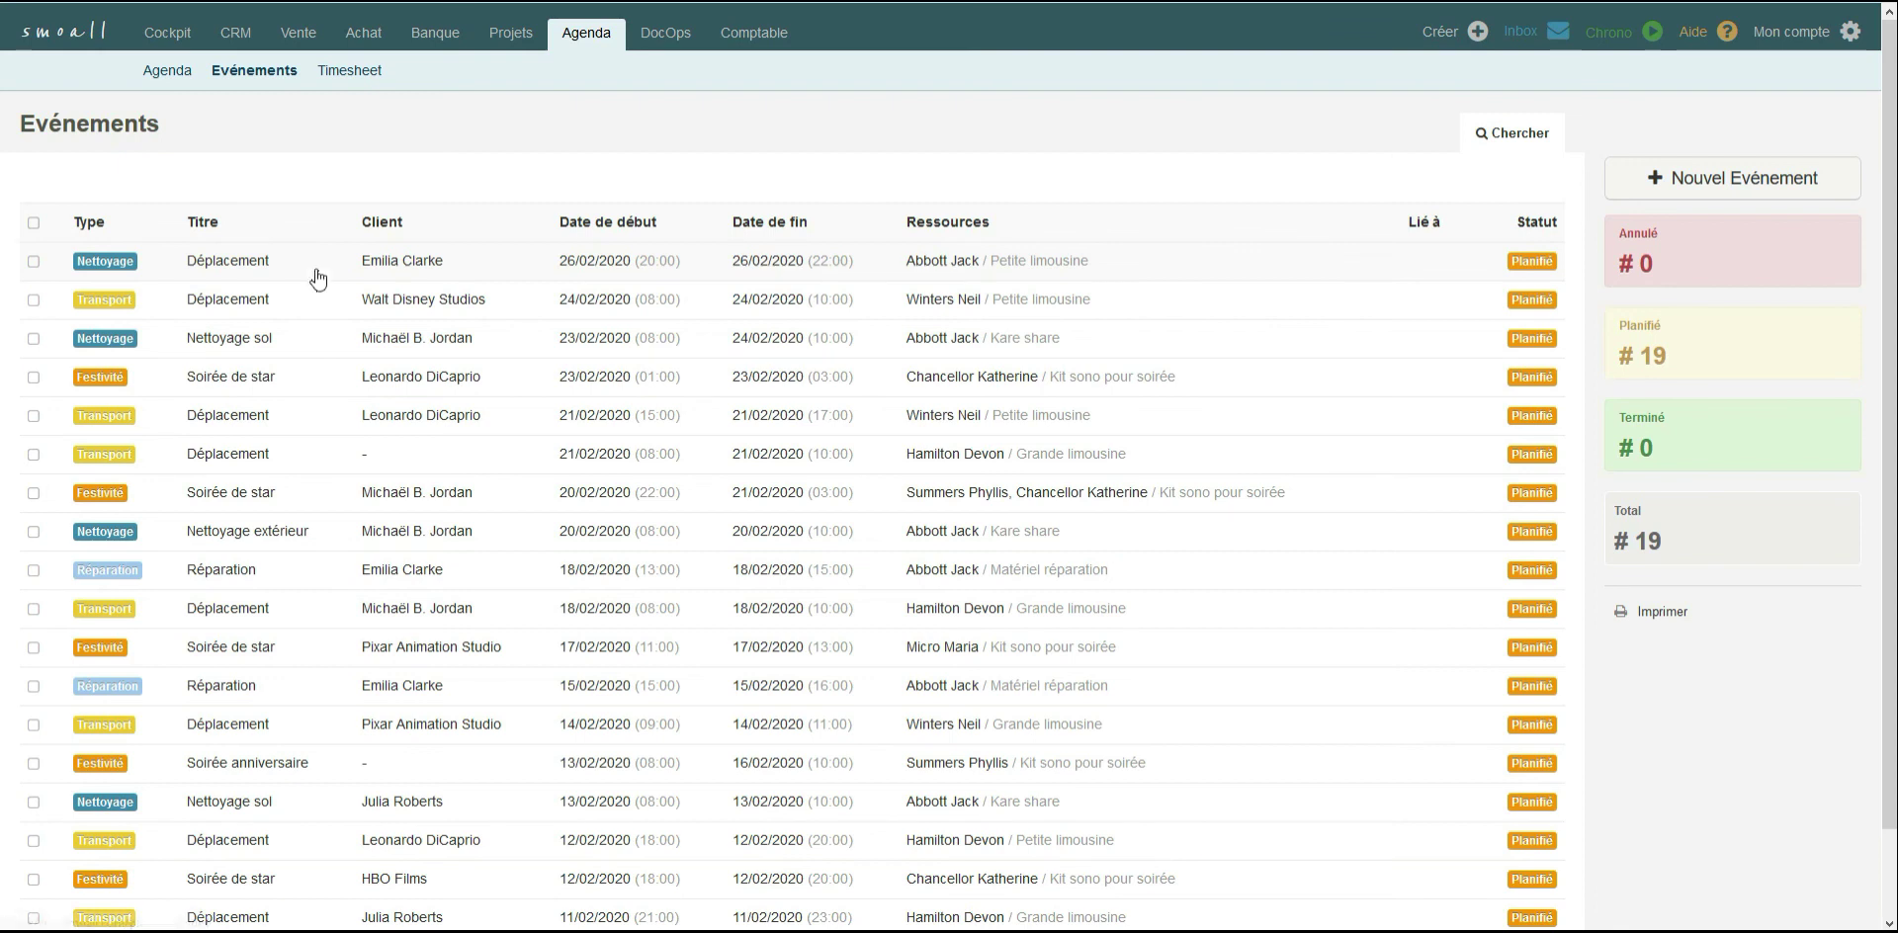
{"action": "left_click", "coordinate": [180, 79]}
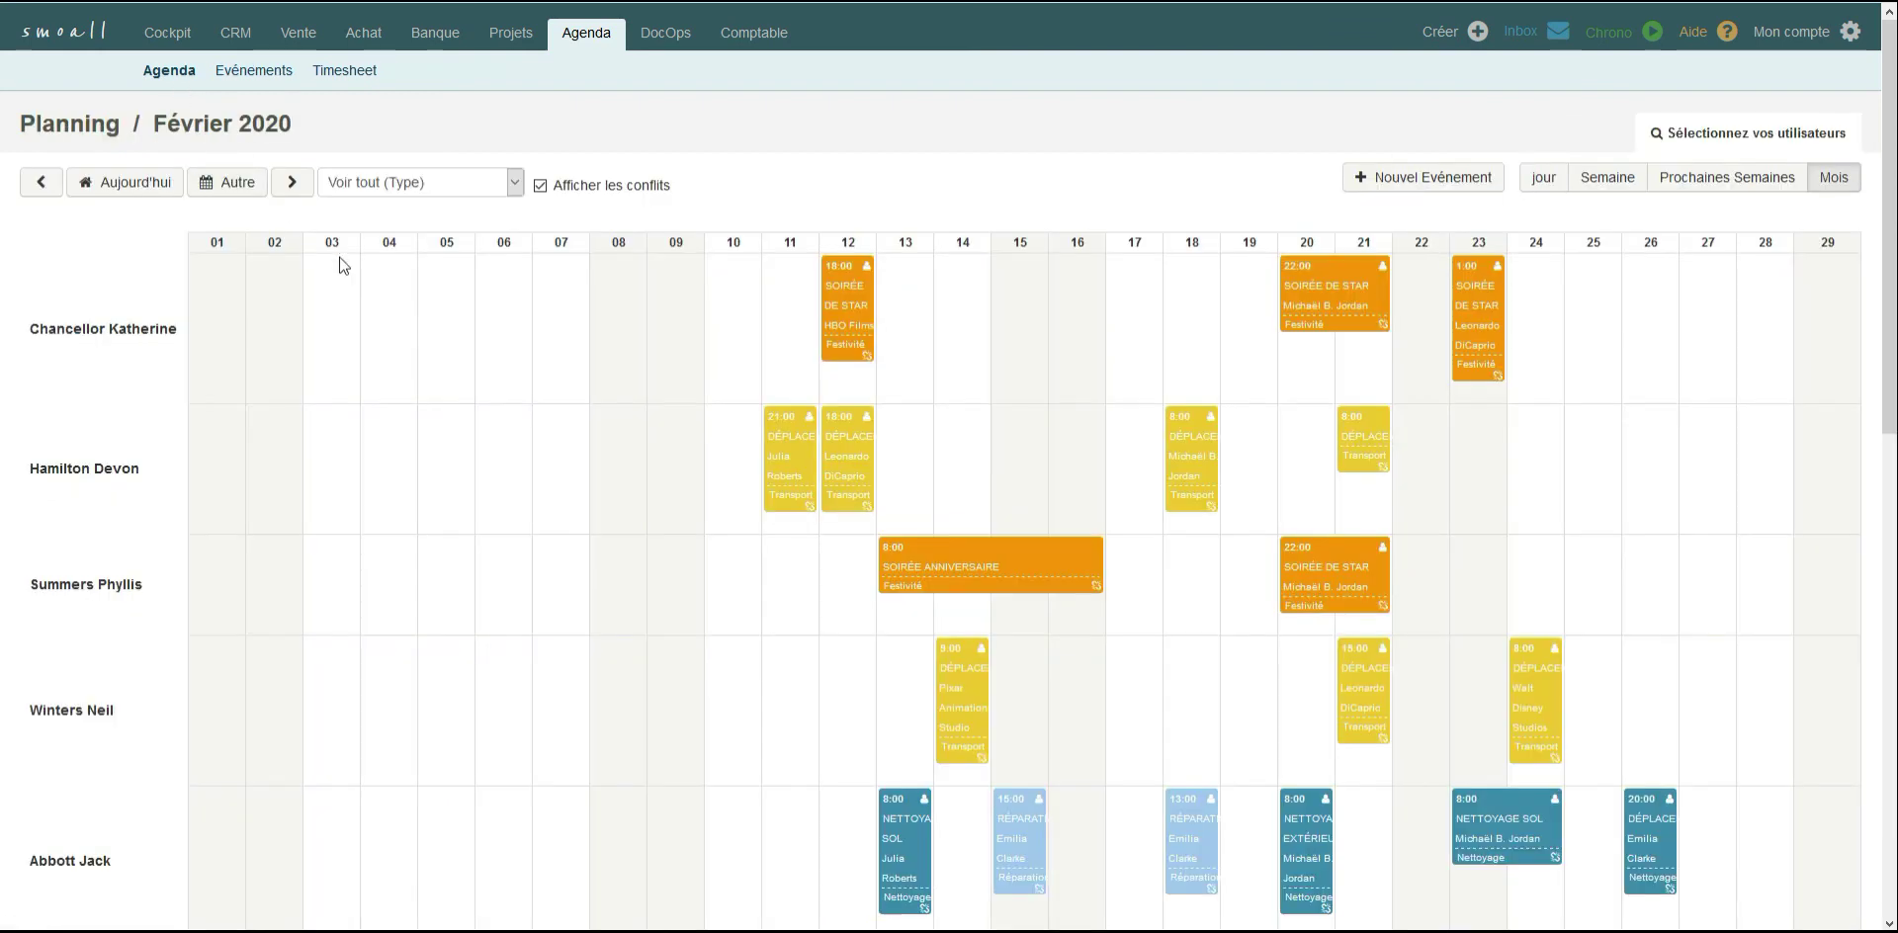
Examine the new event form for the first team member on 6 February 2020 and close it unsaved.
{"action": "left_click", "coordinate": [511, 372]}
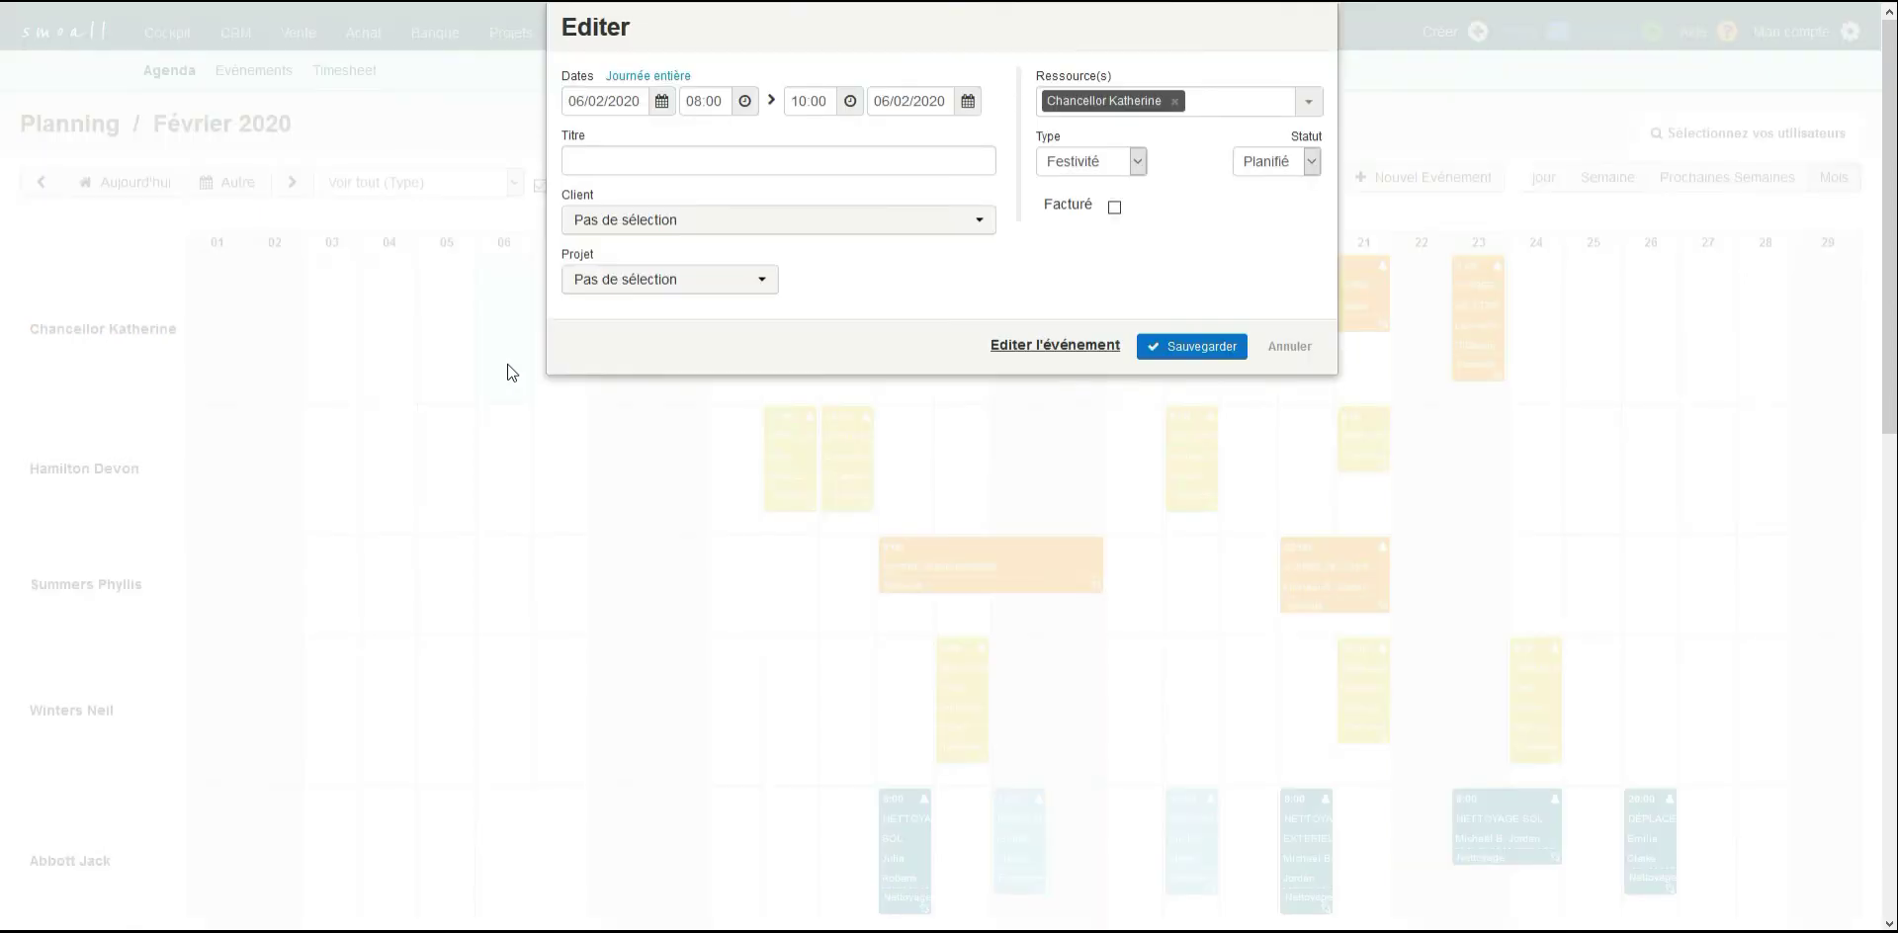
{"action": "left_click", "coordinate": [1292, 348]}
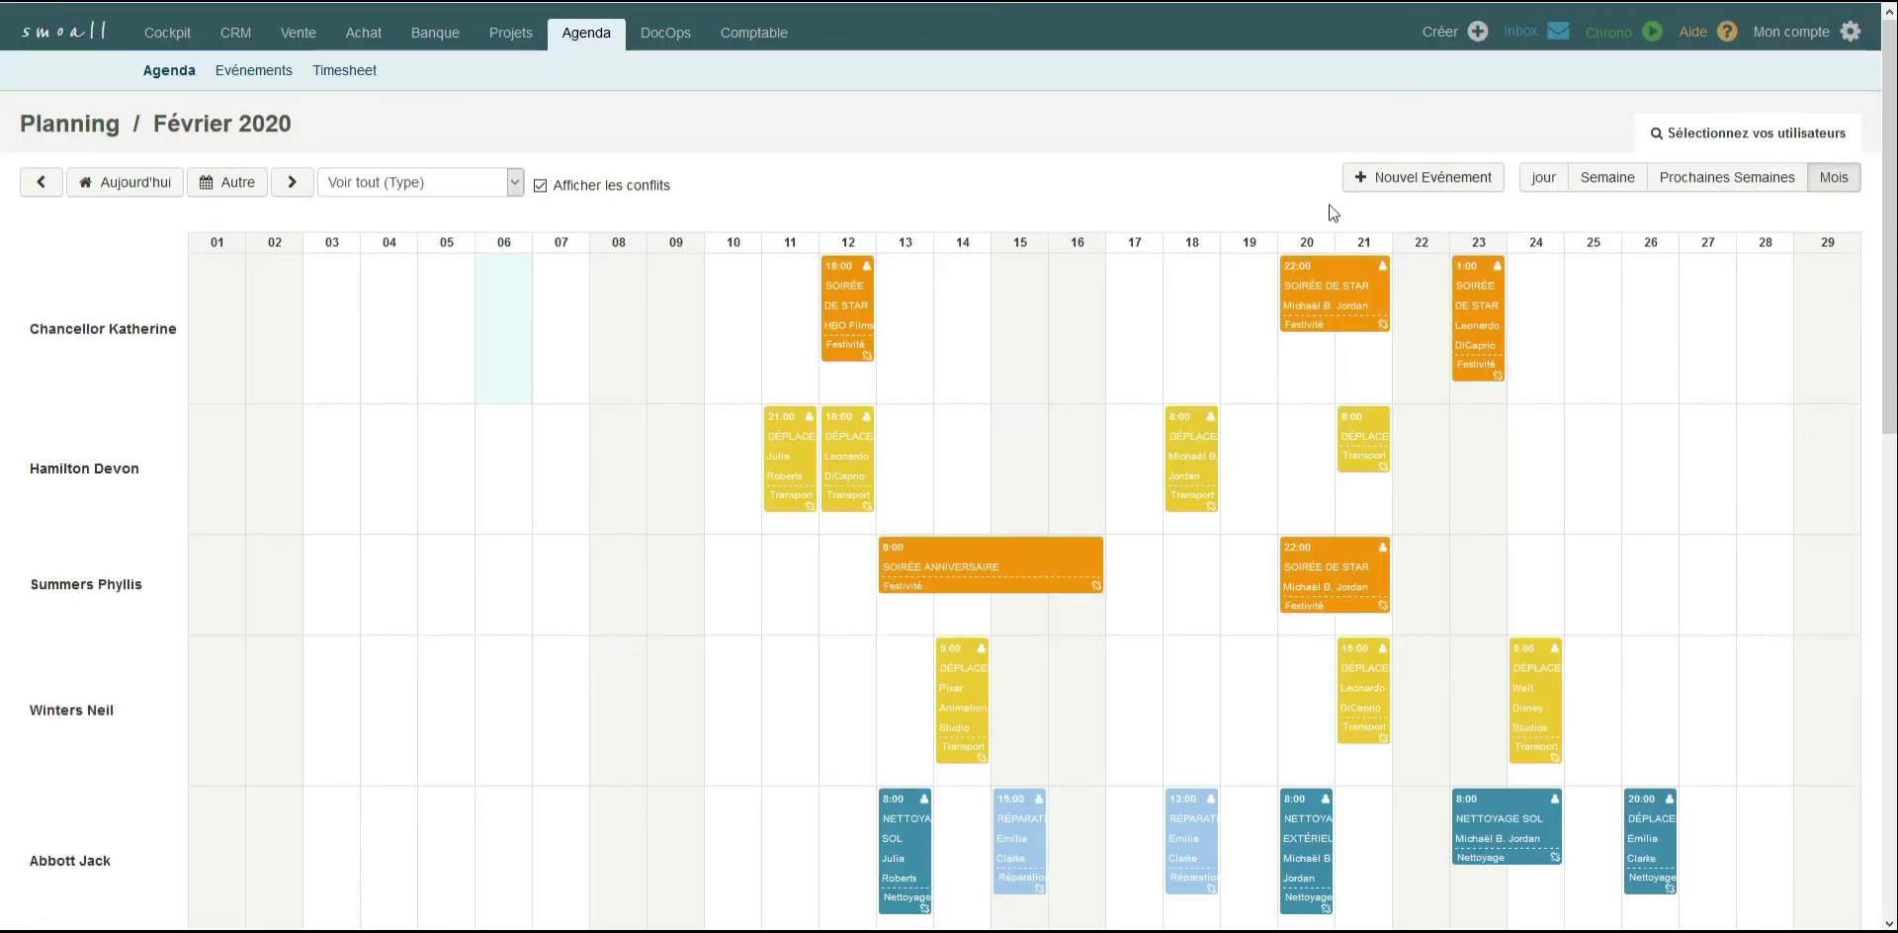
{"action": "mouse_move", "coordinate": [856, 338]}
{"action": "left_mouse_down"}
{"action": "mouse_move", "coordinate": [921, 338]}
{"action": "mouse_move", "coordinate": [856, 342]}
{"action": "left_mouse_up"}
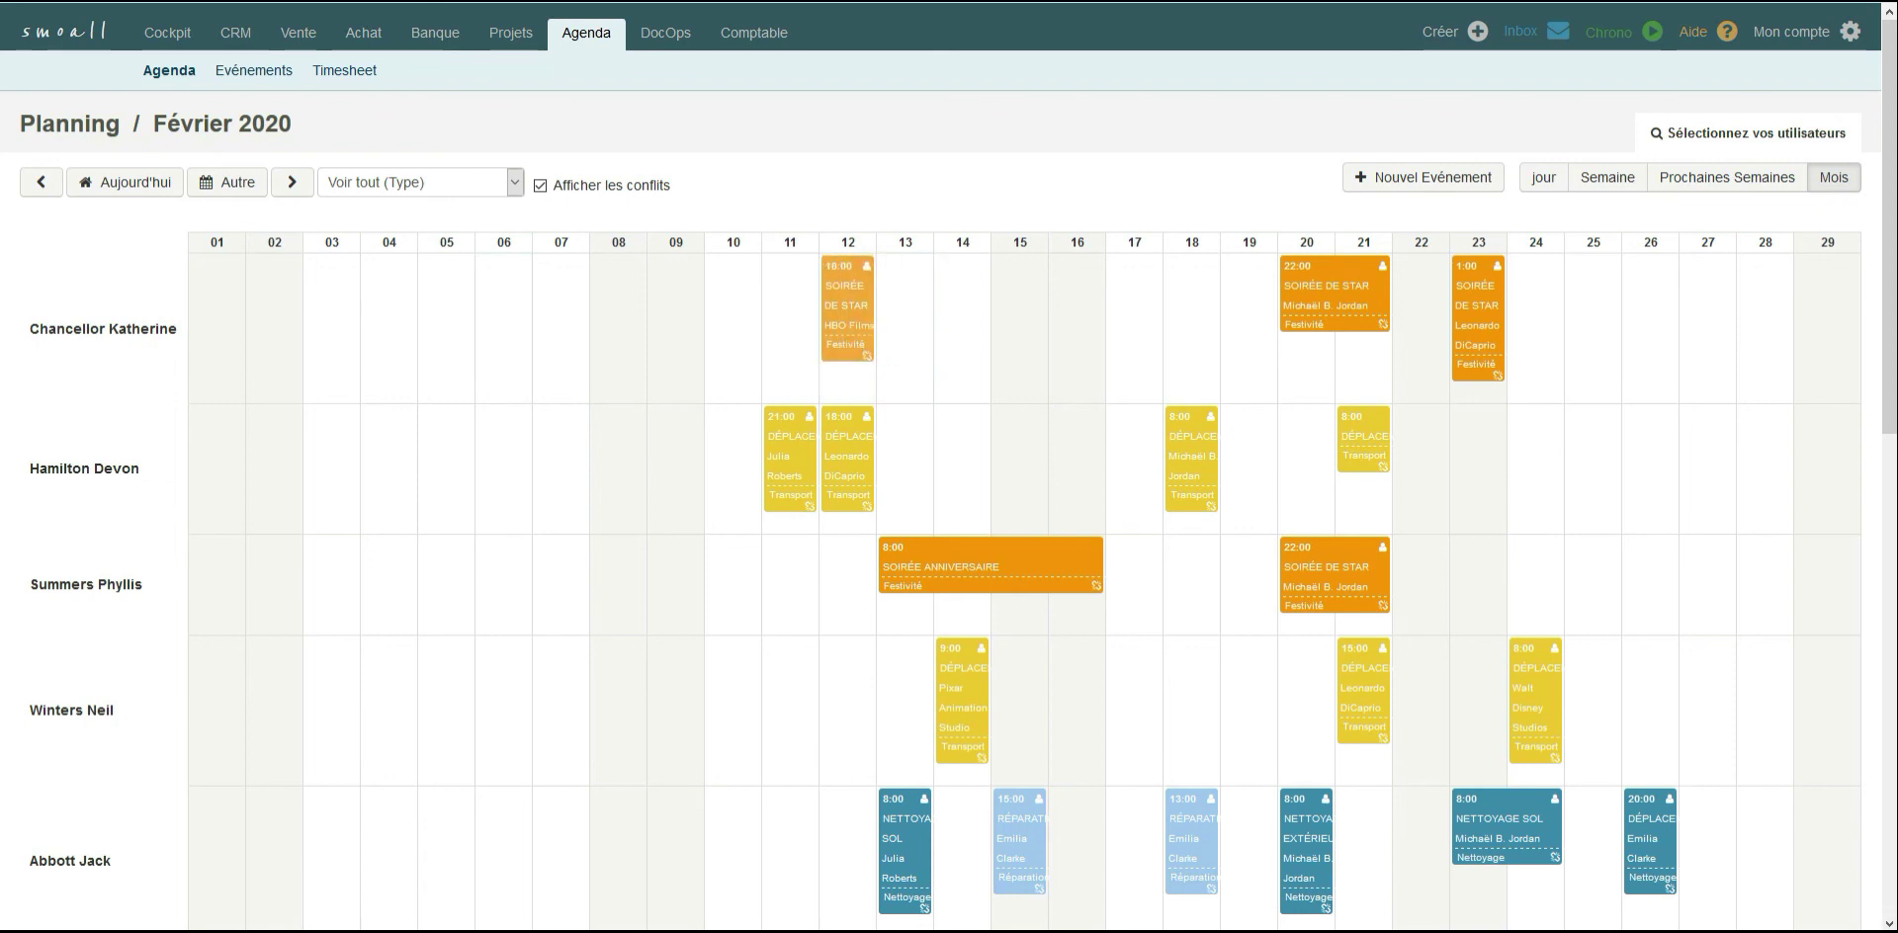